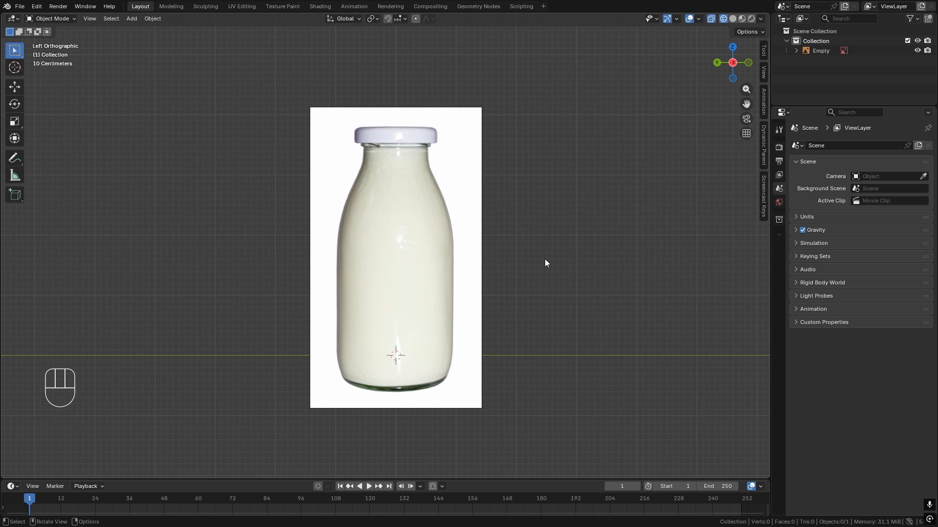
Step: Add a cylinder and raise it along Z to about 2.7 m, with its upper end over the reference bottle's cap
key("shift+a")
mouse_move(438, 250)
left_click(501, 296)
key("g")
key("z")
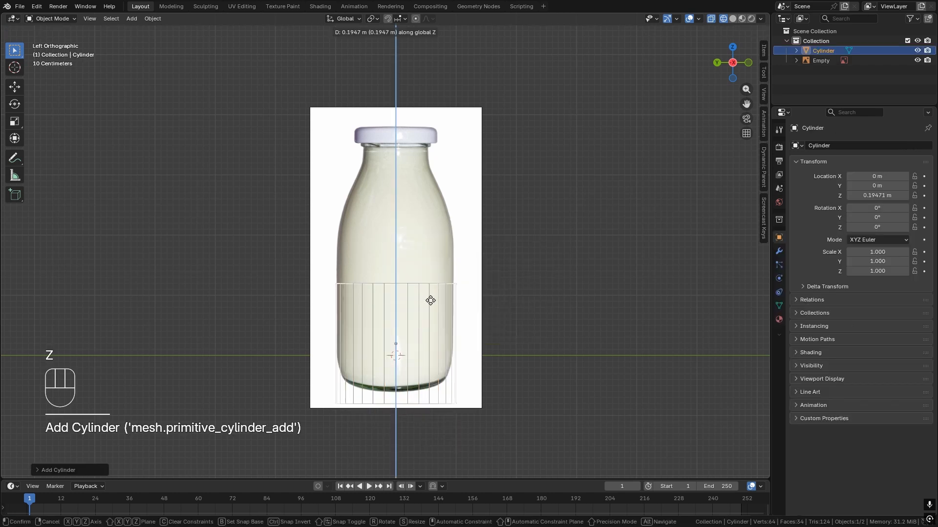
left_click(444, 158)
Step: Move the cylinder's lower ring of vertices down along Z to the base of the bottle in the reference image
key("Tab")
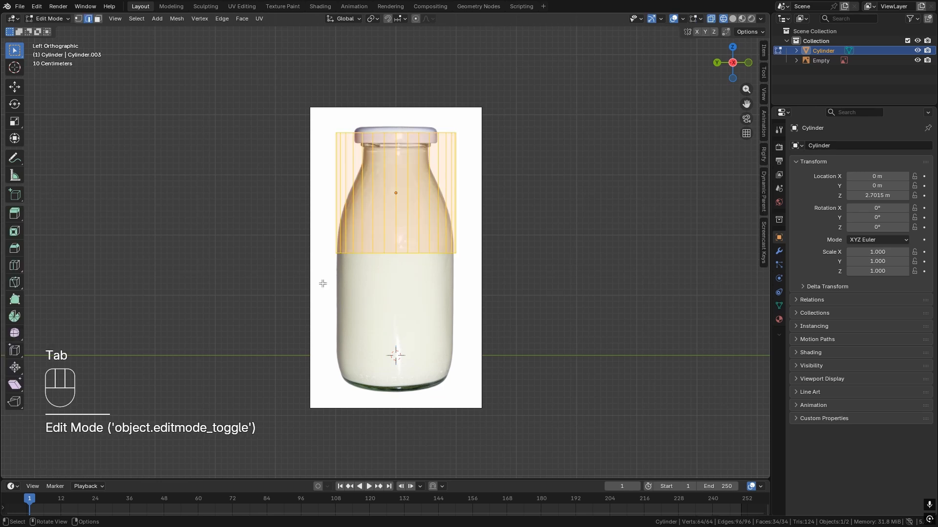
key("1")
mouse_move(561, 247)
left_mouse_down()
mouse_move(482, 277)
mouse_move(332, 279)
left_mouse_up()
key("z")
left_click(444, 254)
key("g")
key("z")
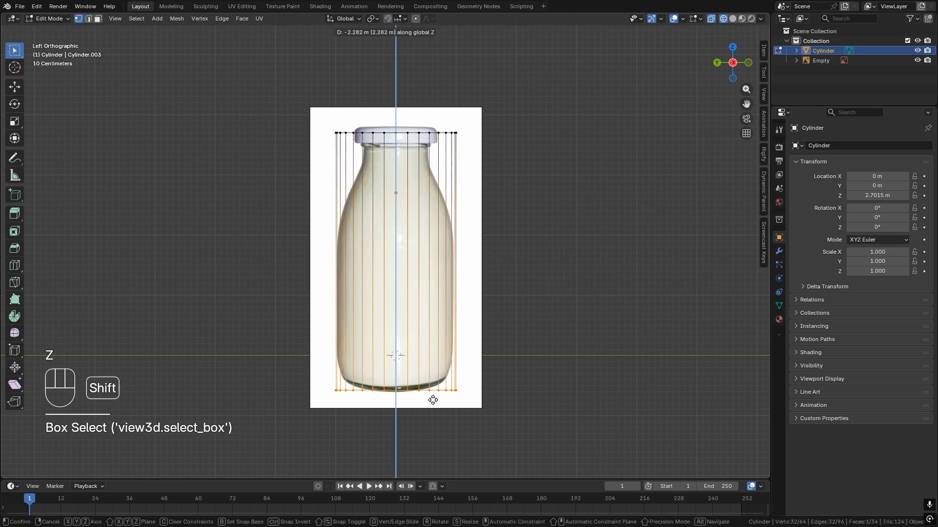
left_click(434, 402)
scroll(450, 248, "up", 2)
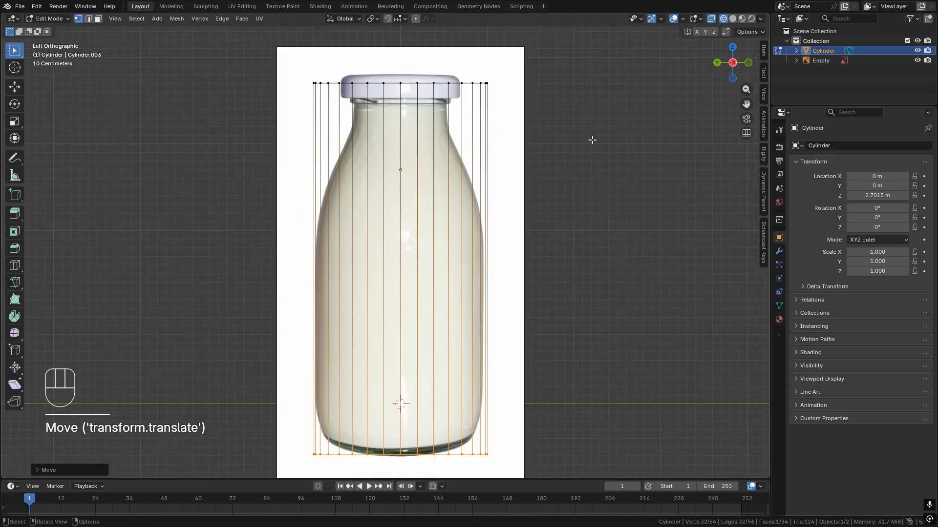
Step: Rename the stretched cylinder as Bottle and deselect it
key("Tab")
key("shift+a")
key("F2")
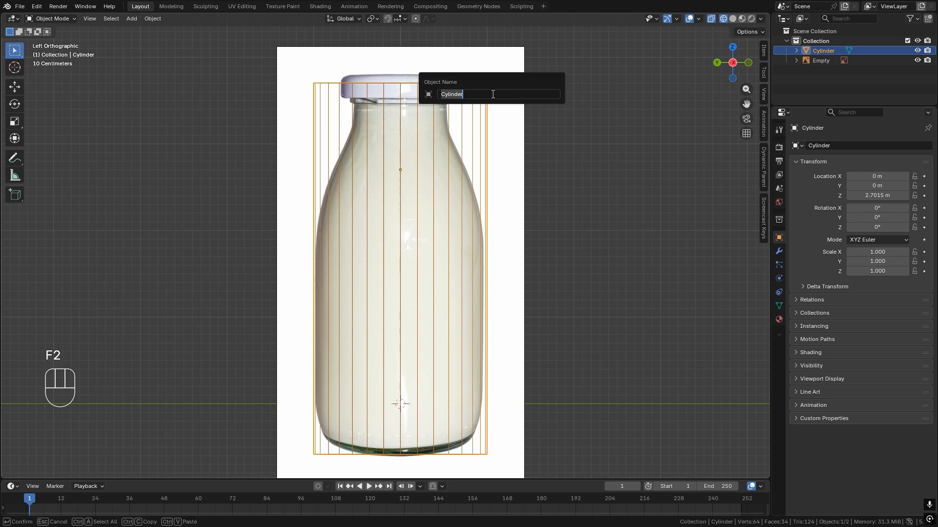
type("Bottle")
key("Return")
left_click(595, 165)
Step: Add a second cylinder and raise it along Z to about 3.66 m, centred on the reference cap
key("shift+a")
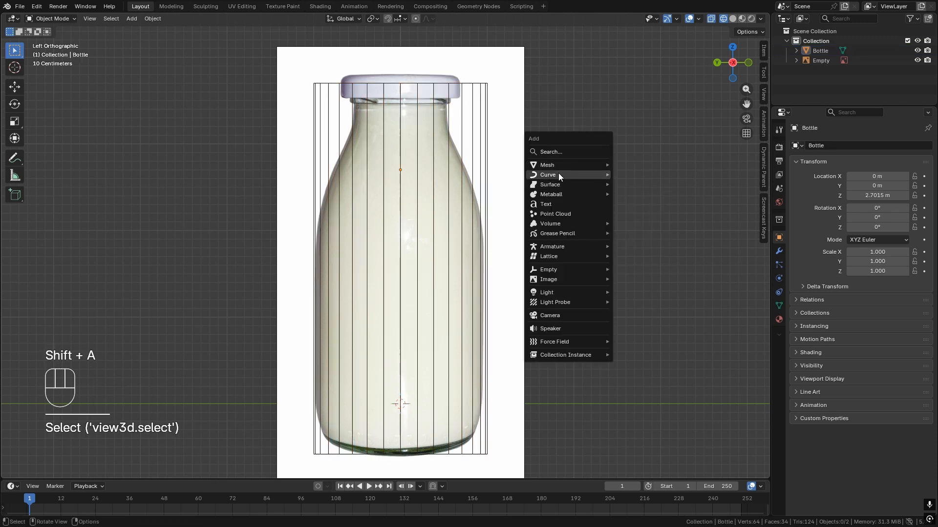
mouse_move(566, 165)
left_click(632, 218)
key("g")
key("z")
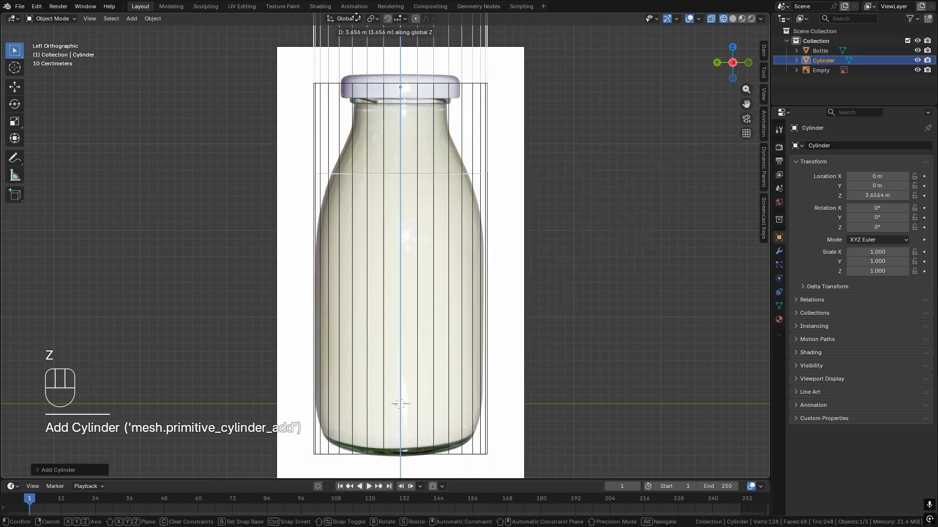
left_click(356, 18)
Step: Flatten the second cylinder to a Z scale of about 0.141 and narrow it horizontally to about 0.7 to match the cap
key("s")
key("z")
left_click(436, 91)
key("s")
key("shift+z")
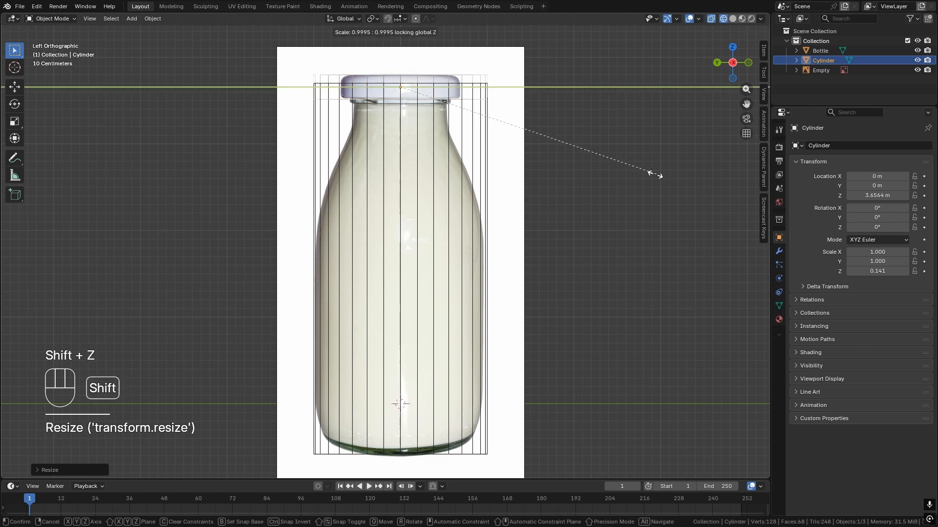
left_click(572, 156)
left_click(473, 153)
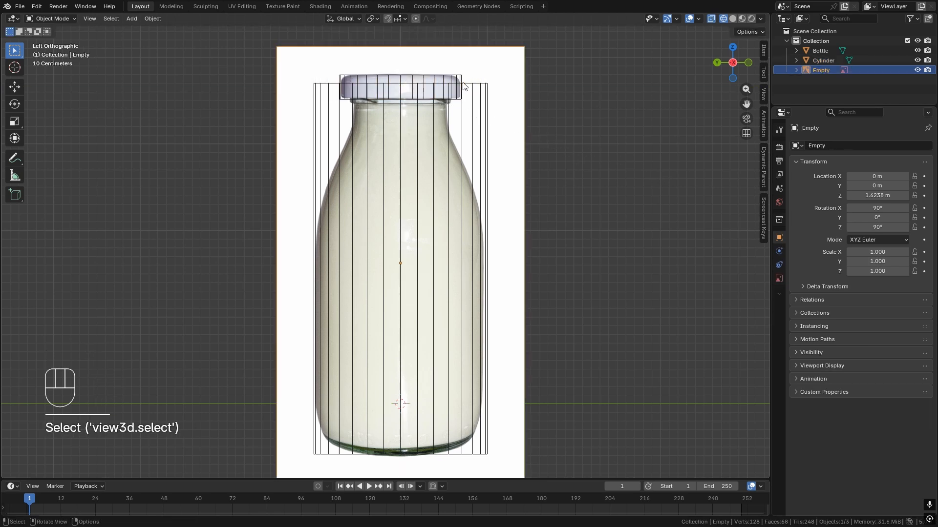
Step: Add a loop cut near the upper end of the Bottle mesh and place it on the glass rim just below the cap
key("Tab")
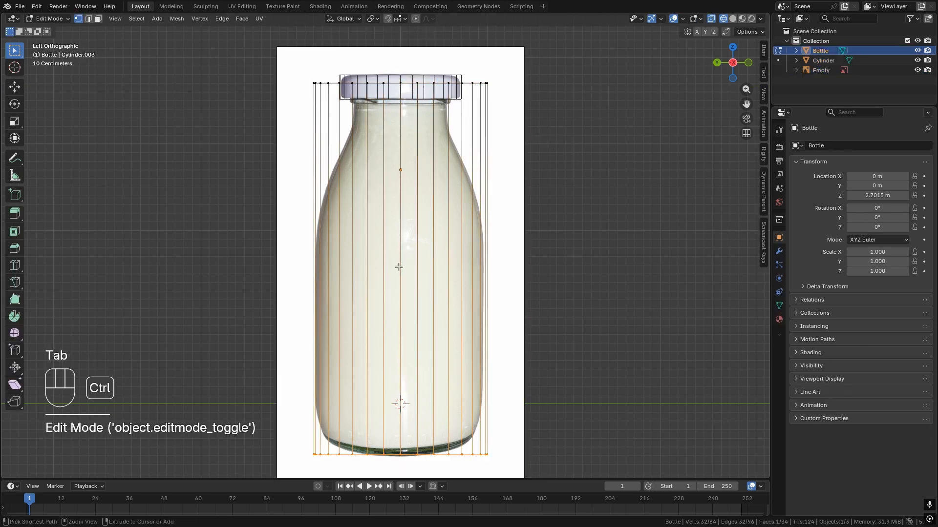
left_click(454, 123)
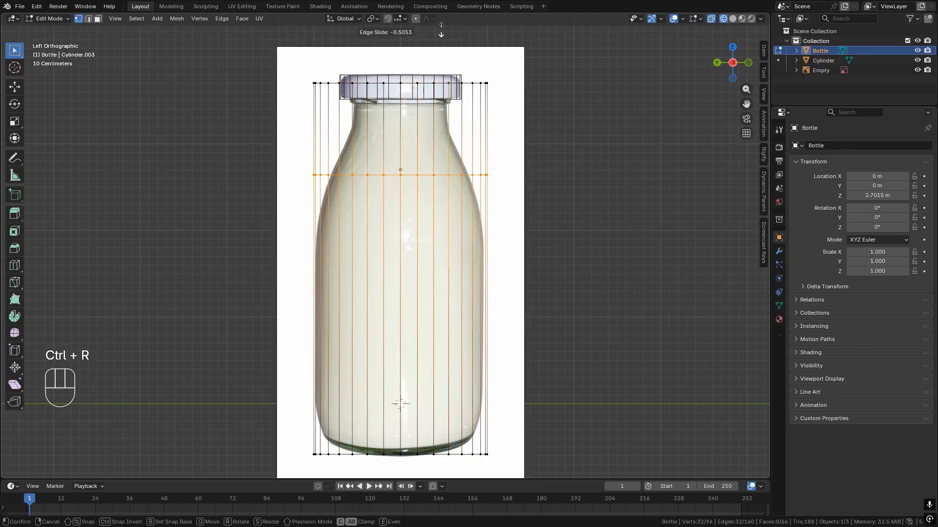
left_click(458, 422)
scroll(430, 113, "up", 3)
middle_click_drag(431, 114, 433, 224, "shift")
key("g")
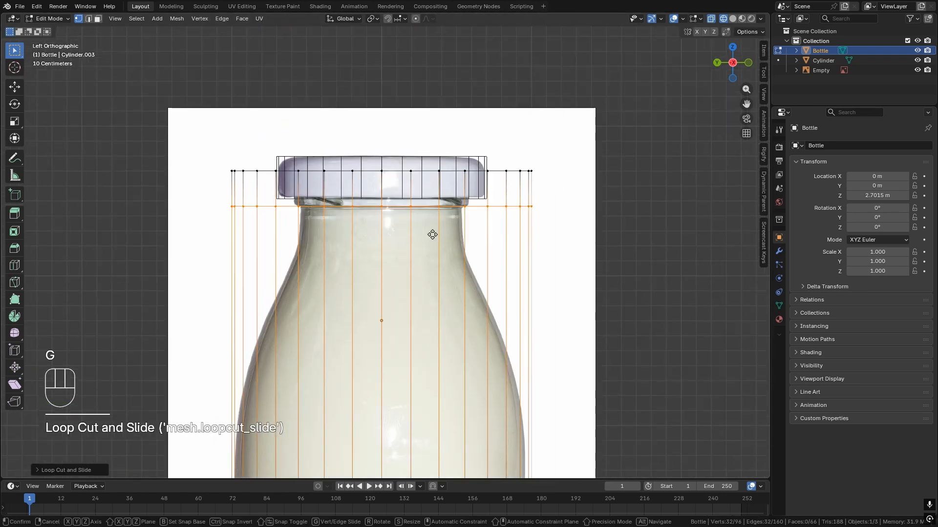
key("z")
left_click(431, 231)
Step: Bevel the rim loop by about 0.03 m with one segment and scale it horizontally to about 0.58 to fit the rim
key("ctrl+b")
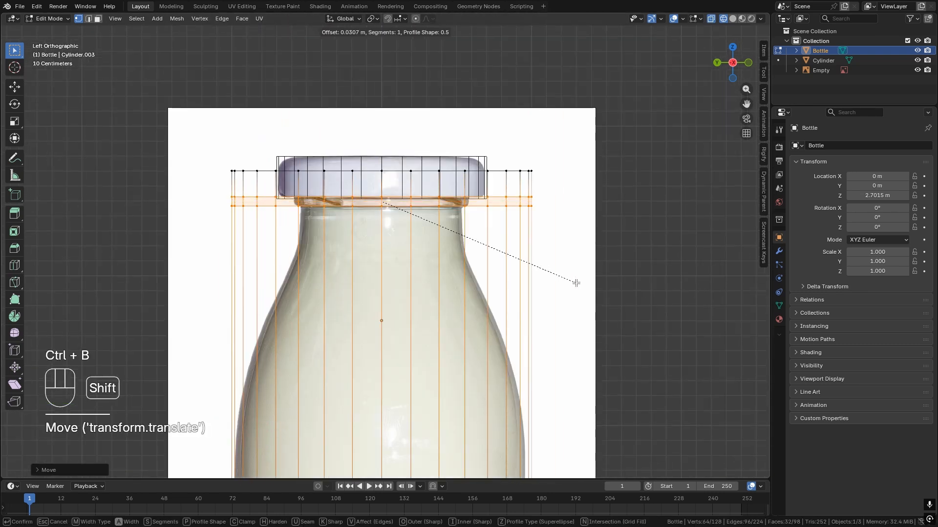
left_click(575, 282)
key("s")
key("shift+z")
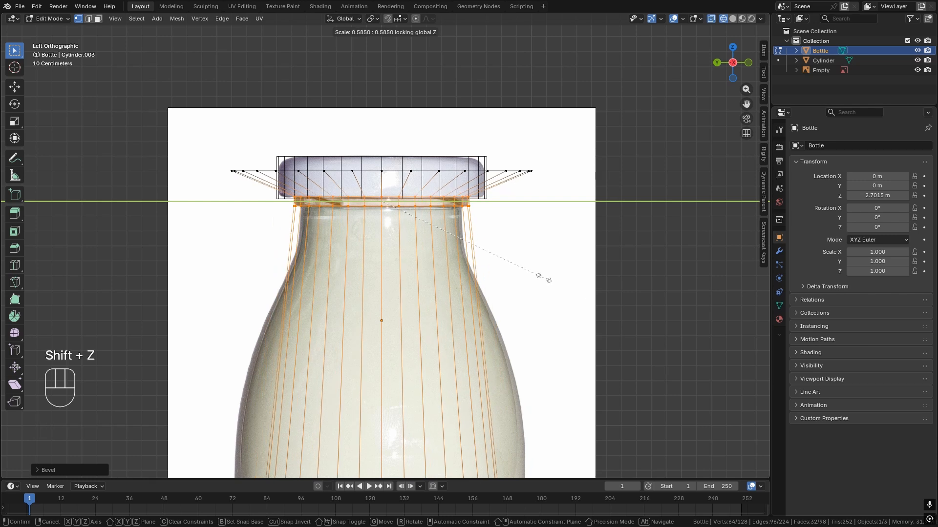
left_click(544, 274)
Step: Scale the Bottle's uppermost ring of vertices horizontally to about 0.54 so it fits inside the cap
left_click_drag(205, 195, 574, 129)
scroll(376, 210, "up", 4)
key("s")
key("shift+z")
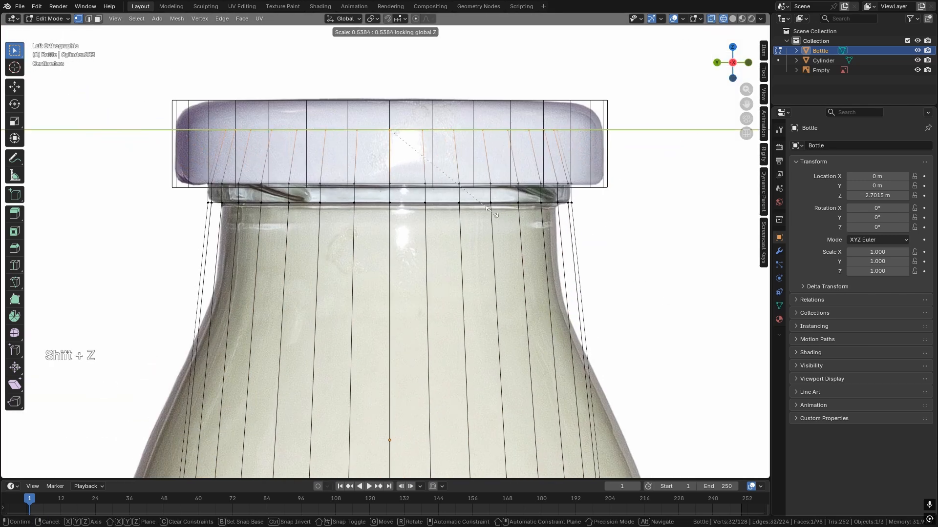
left_click(491, 211)
Step: Add a loop cut inside the cap just above the rim and narrow it horizontally to the mouth's width
key("ctrl+r")
left_click(492, 168)
left_click(498, 344)
key("s")
key("shift+z")
left_click(433, 277)
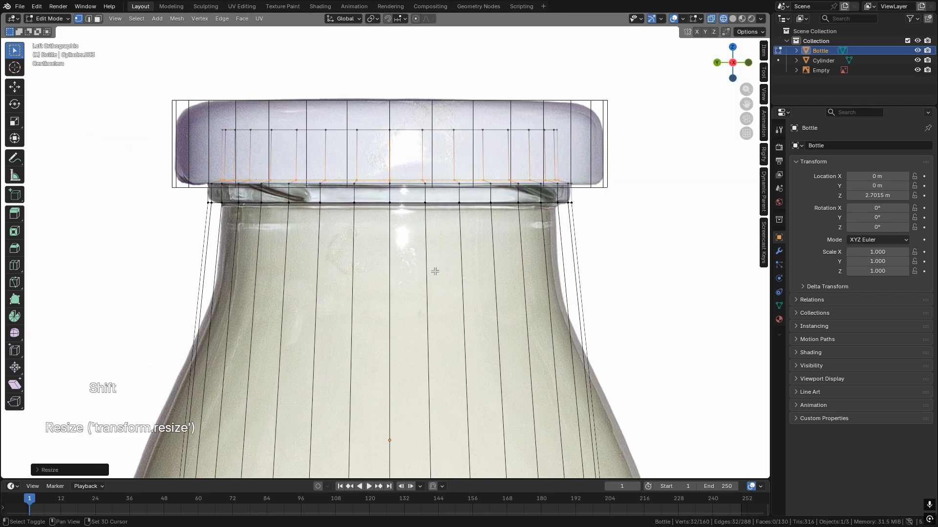
Step: Add a loop cut at the bottle's shoulder and scale it up by about 1.23 to meet the reference outline
scroll(435, 272, "down", 6)
key("ctrl+r")
left_click(423, 244)
left_click(439, 173)
key("s")
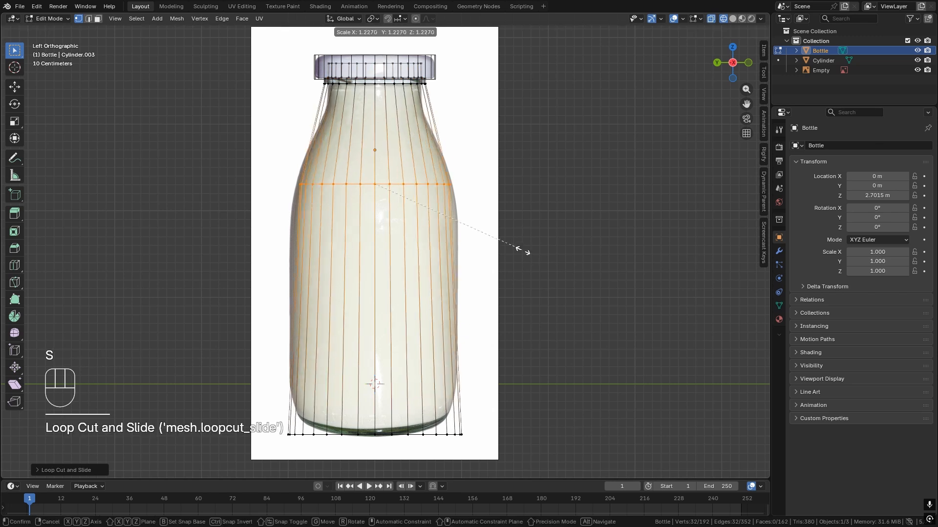
left_click(526, 251)
Step: Add a loop cut at the base of the neck and scale it to the reference outline
key("ctrl+r")
left_click(437, 161)
left_click(454, 141)
key("s")
left_click(579, 226)
scroll(454, 123, "up", 5)
middle_click_drag(453, 118, 444, 356, "shift")
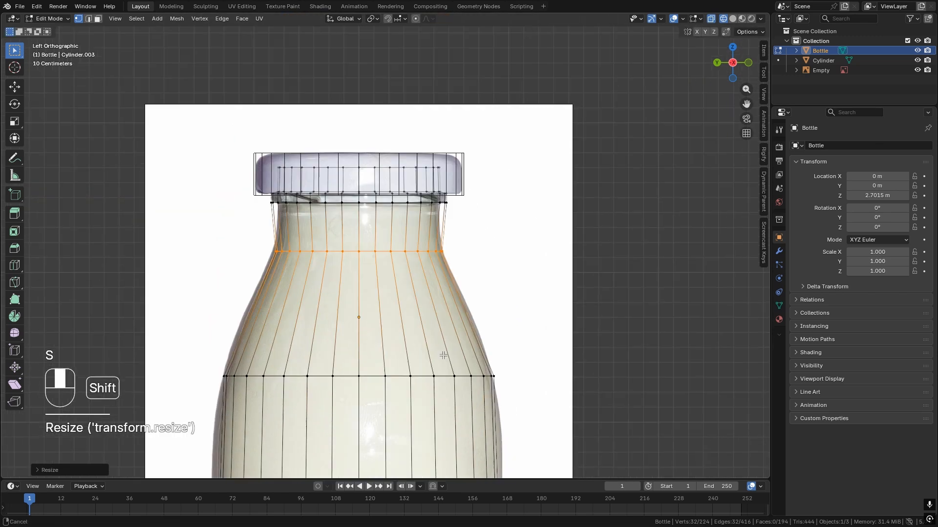
Step: Add a loop cut just under the rim, narrow it to the neck, and scale the neck-base loop by about 1.006
key("ctrl+r")
left_click(481, 234)
left_click(491, 202)
key("s")
left_click(541, 268)
left_click(424, 269, "alt")
key("s")
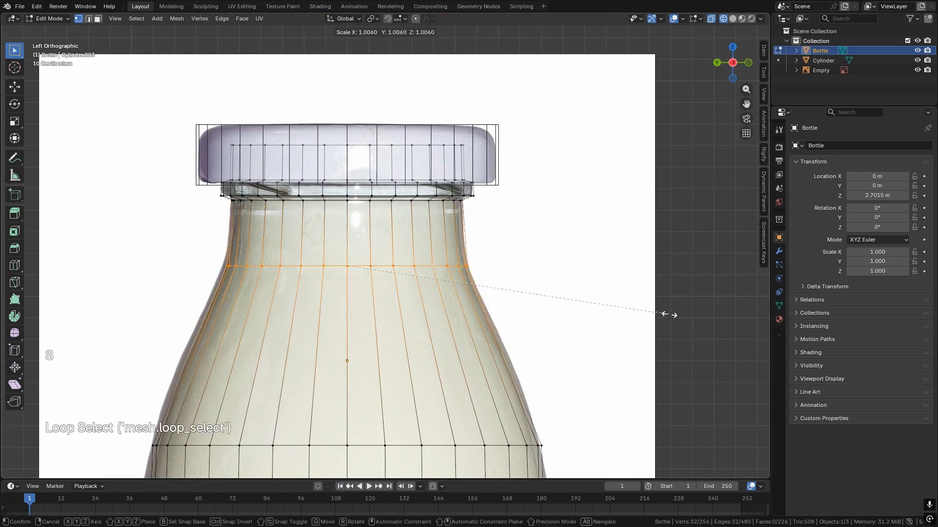
left_click(667, 314)
Step: Add a loop cut across the bottle's lower body and scale the bottom ring inward to match the base
scroll(566, 361, "down", 2)
middle_click_drag(565, 363, 510, 121, "shift")
scroll(532, 156, "down", 2)
key("ctrl+r")
left_click(452, 328)
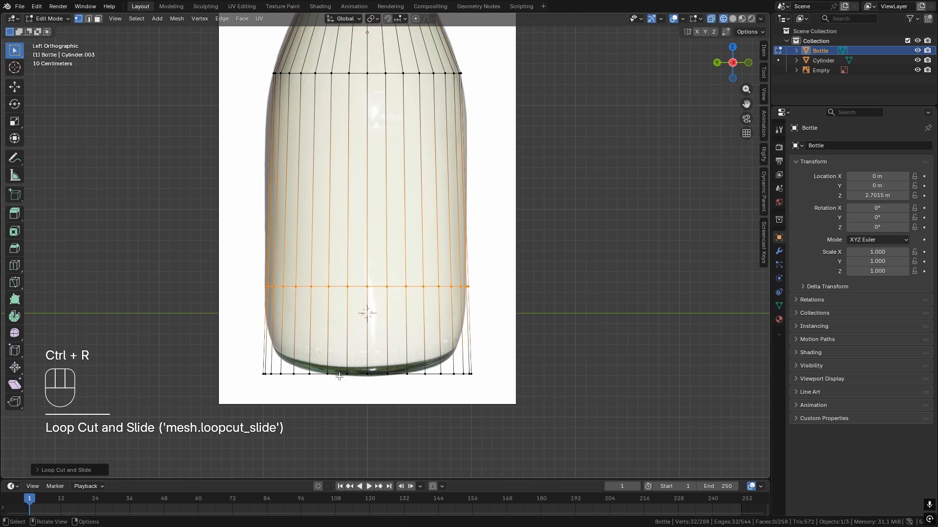
left_click(367, 309)
left_click(371, 374, "alt")
key("s")
left_click(582, 420)
Step: Add a loop cut midway between the lower-body loop and the bottom ring and scale it out to the bottle's outline
key("ctrl+r")
left_click(419, 342)
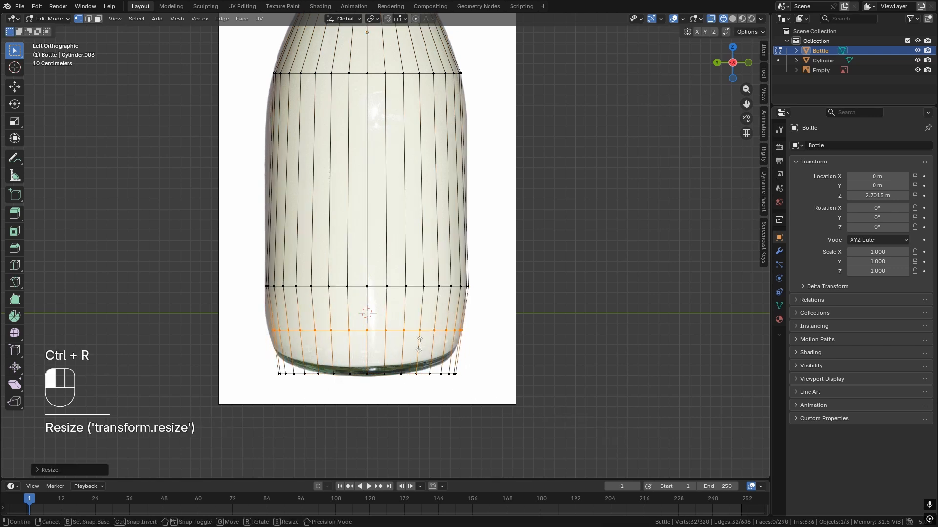
key("s")
left_click(569, 390)
Step: Dissolve the upper of the two lower-body edge loops
left_click(404, 286, "alt")
key("ctrl+x")
key("ctrl+z")
key("2")
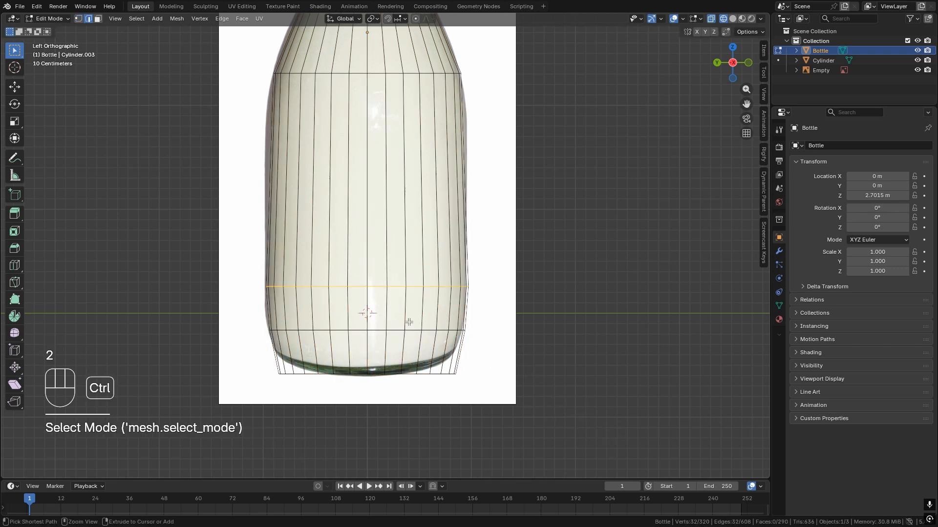
key("ctrl+x")
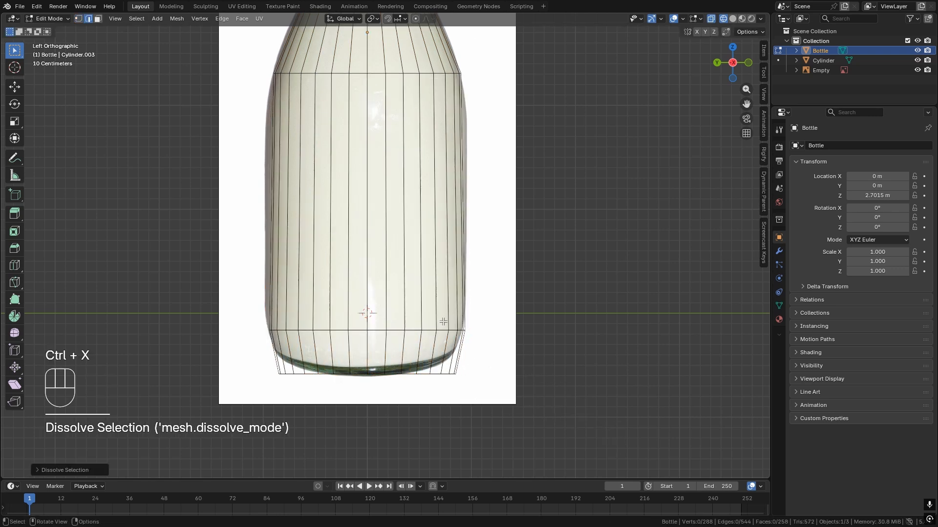
Step: Bevel the shoulder edge loop to round the transition from neck to body
middle_click_drag(434, 204, 415, 251, "shift")
scroll(416, 251, "down", 1)
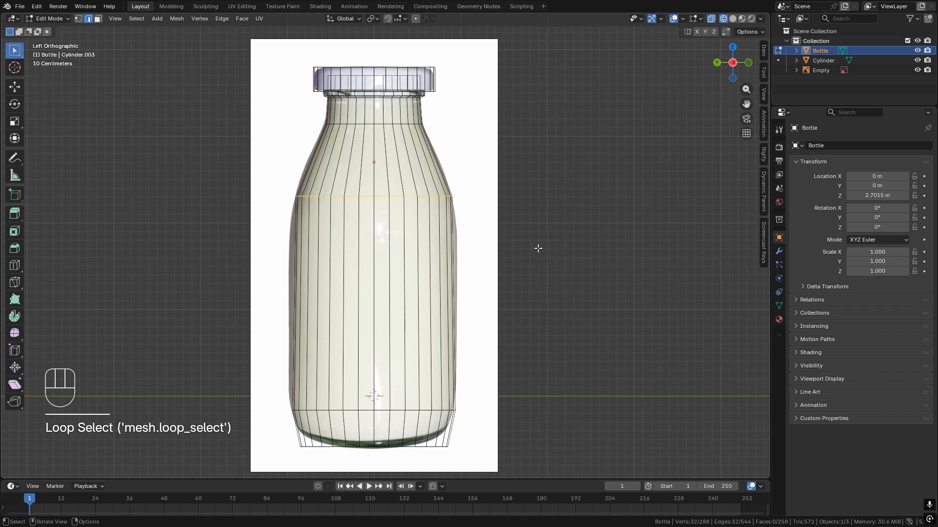
key("ctrl+b")
left_click(567, 256)
Step: Bevel the edge loop just above the base to round the bottle's lower end
middle_click_drag(566, 256, 550, 176, "shift")
left_click(439, 330, "alt")
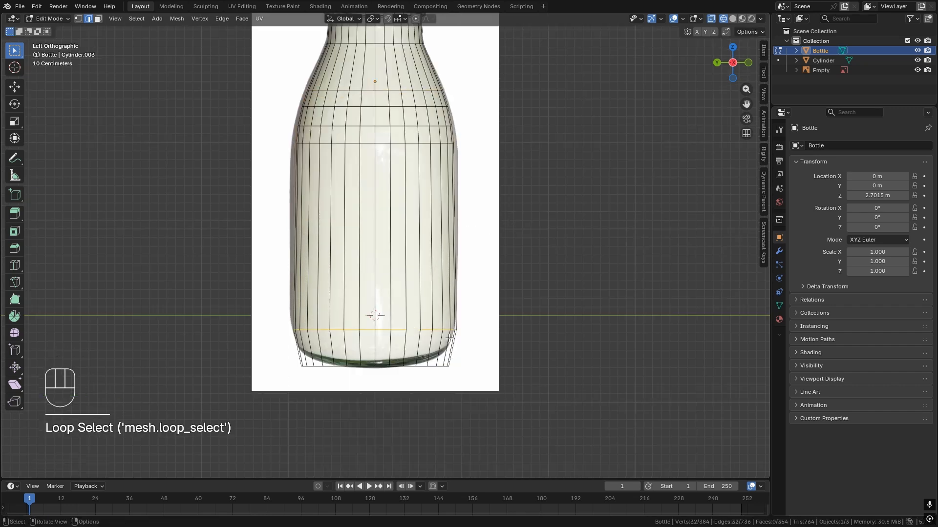
key("ctrl+b")
left_click(543, 350)
Step: Bevel the edge loop at the base of the neck by about 0.1 m with two segments
middle_click_drag(527, 273, 536, 394, "shift")
left_click(429, 164, "alt")
key("ctrl+b")
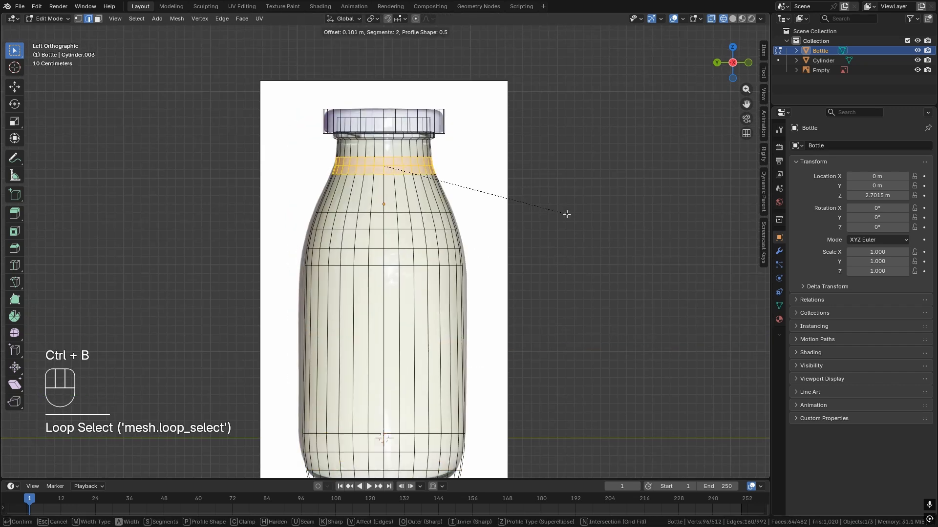
left_click(571, 215)
Step: Leave mesh editing and rename the cap cylinder as BottleCap
scroll(566, 210, "up", 2)
middle_click_drag(561, 186, 562, 247, "shift")
left_click(454, 122)
key("Tab")
left_click(488, 125)
key("F2")
type("Bot")
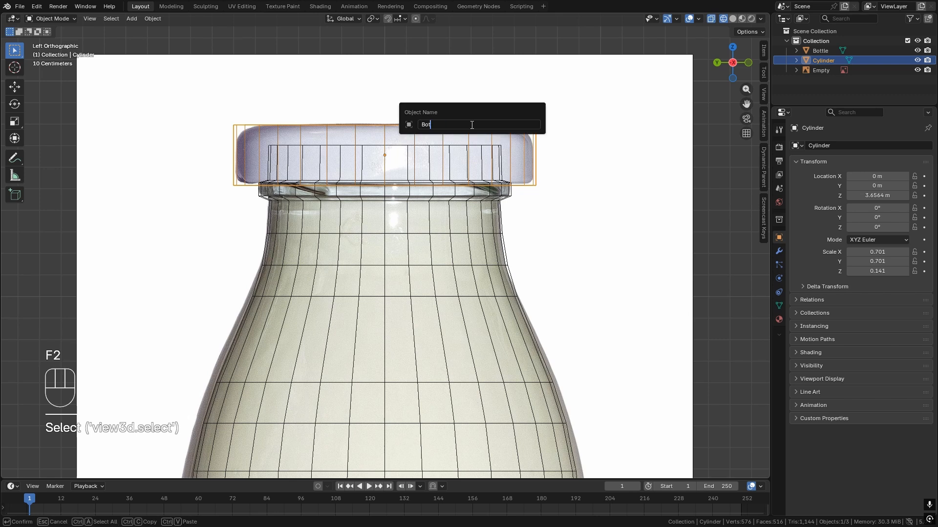
type("tleCap")
key("Return")
key("Tab")
left_click(472, 126, "alt")
key("ctrl+b")
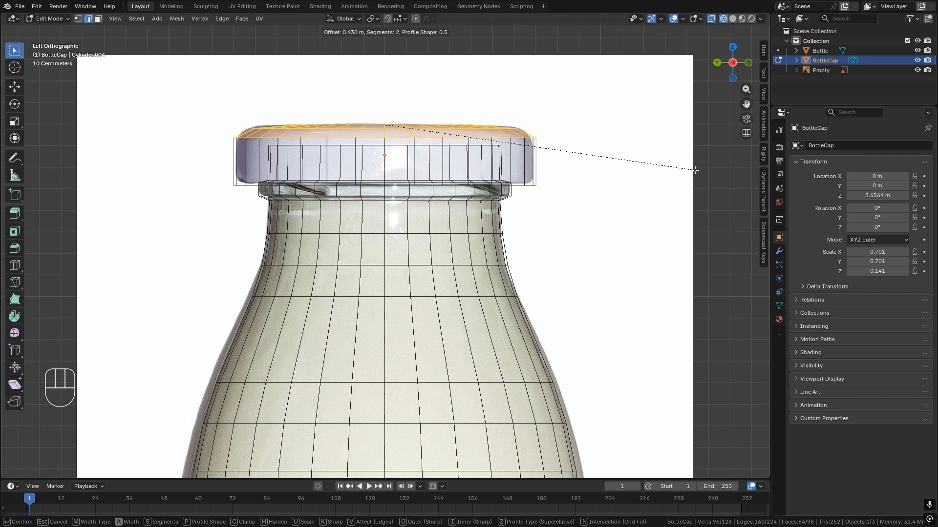
key("Escape")
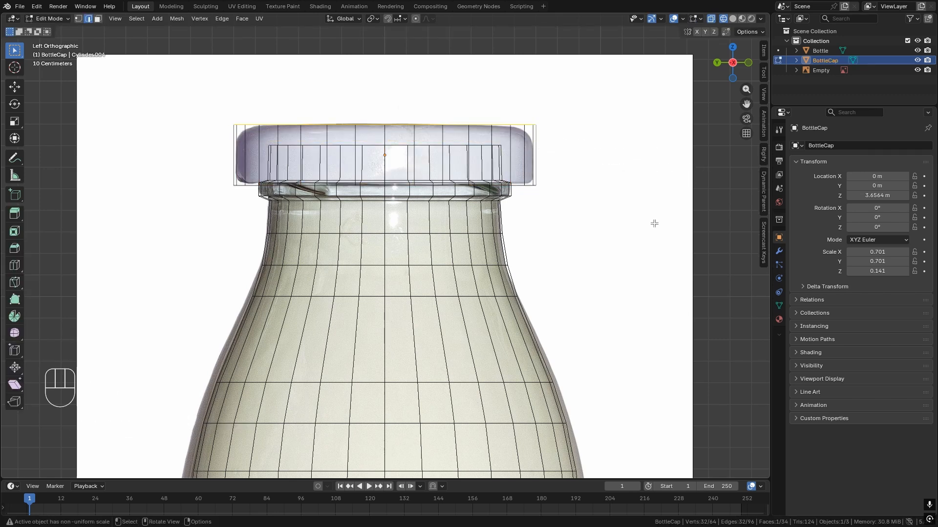
Step: Apply the BottleCap's scale in Object Mode
key("Tab")
key("ctrl+a")
left_click(467, 170)
Step: Bevel the upper outer edge loop of BottleCap with two segments
key("Tab")
left_click(517, 126, "alt")
key("ctrl+b")
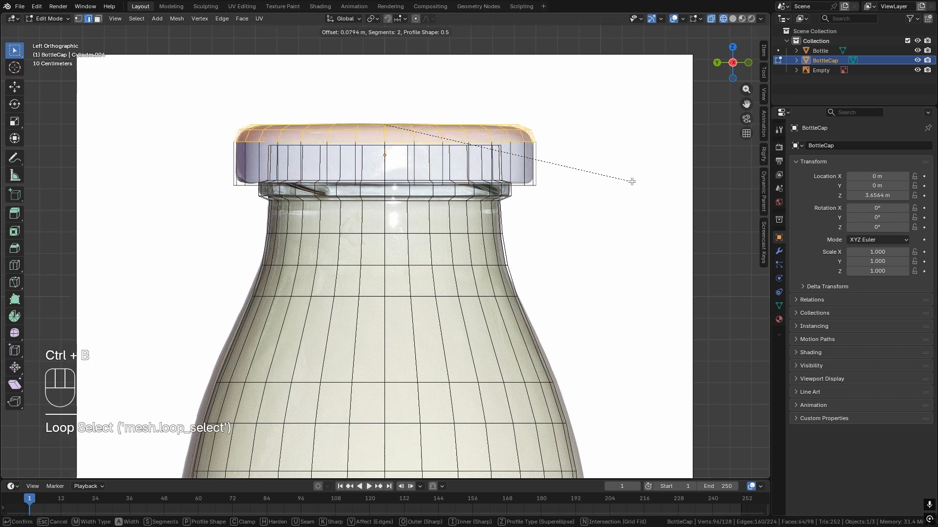
left_click(637, 182)
key("space")
left_click(530, 188)
key("space")
Step: Bevel the lower outer edge loop of BottleCap with two segments and return to Object Mode
left_click(527, 187, "alt")
key("ctrl+b")
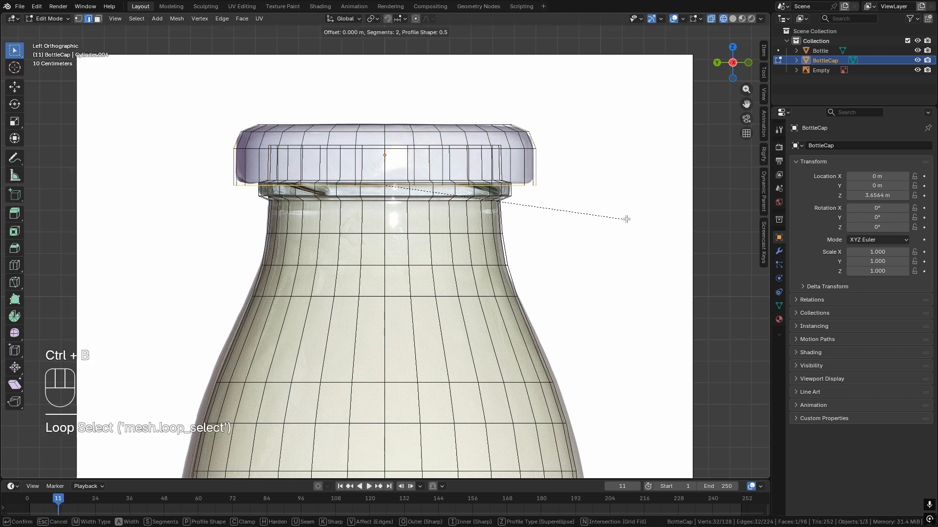
left_click(632, 221)
scroll(491, 245, "down", 4)
middle_click_drag(476, 266, 464, 104, "shift")
scroll(488, 132, "down", 4)
key("Tab")
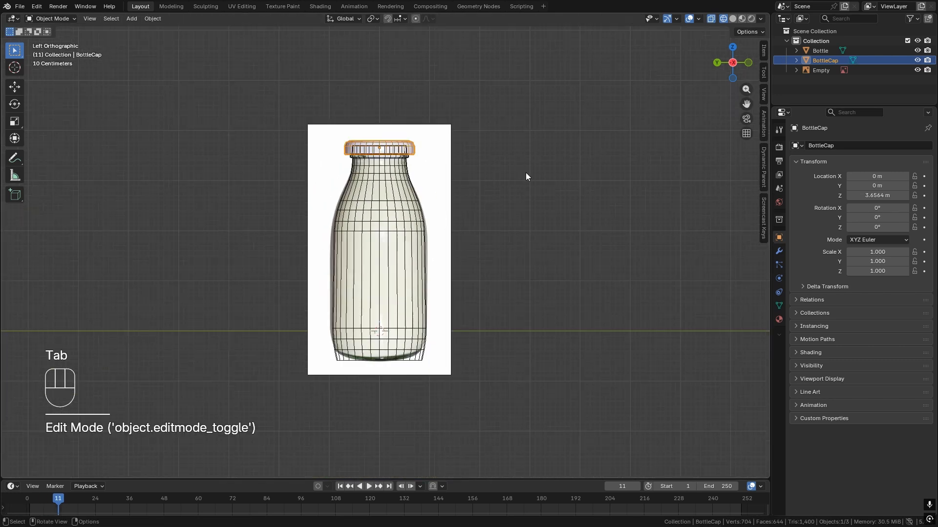
Step: Switch the viewport to solid shading and hide the Empty holding the reference image
left_click(527, 177)
middle_click_drag(377, 192, 434, 229)
left_click(917, 70)
Step: Scale BottleCap to about 0.88 in X and Y, leaving Z unscaled, and deselect it
middle_click_drag(434, 230, 436, 197)
scroll(430, 215, "up", 4)
left_click(424, 152)
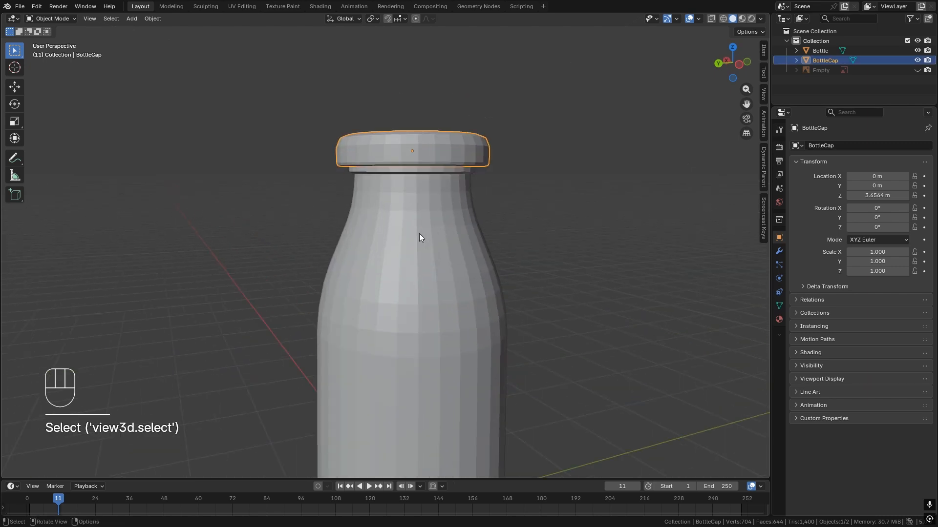
left_click(547, 188)
middle_click_drag(489, 176, 480, 142)
left_click(480, 143)
key("s")
key("shift+z")
left_click(575, 190)
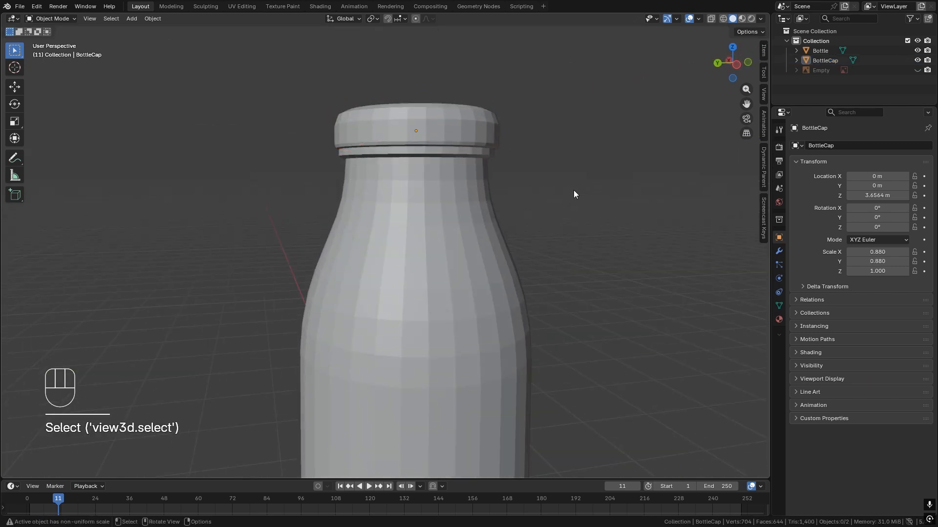
scroll(408, 249, "down", 5)
scroll(408, 248, "up", 3)
middle_click_drag(409, 248, 398, 208, "shift")
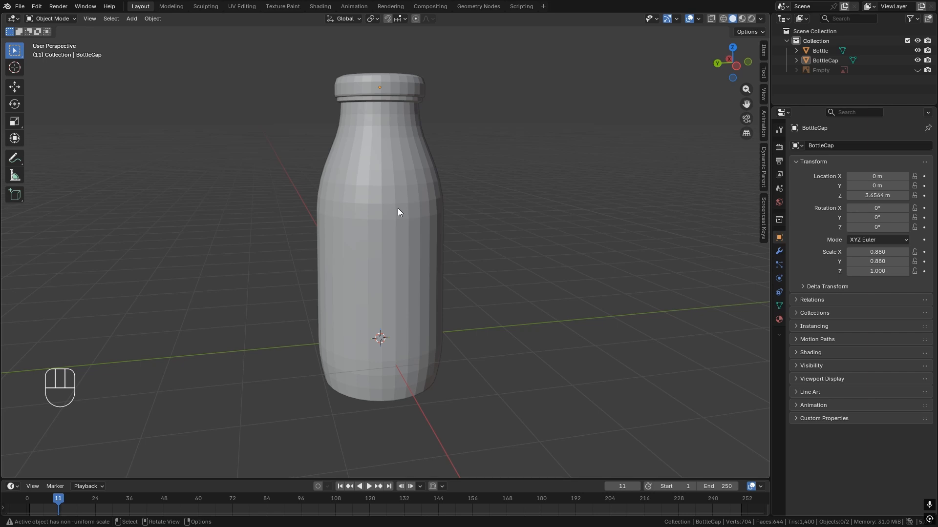
Step: Hide BottleCap and select the Bottle, viewing its underside
middle_click_drag(397, 208, 412, 209, "shift")
scroll(451, 272, "up", 1)
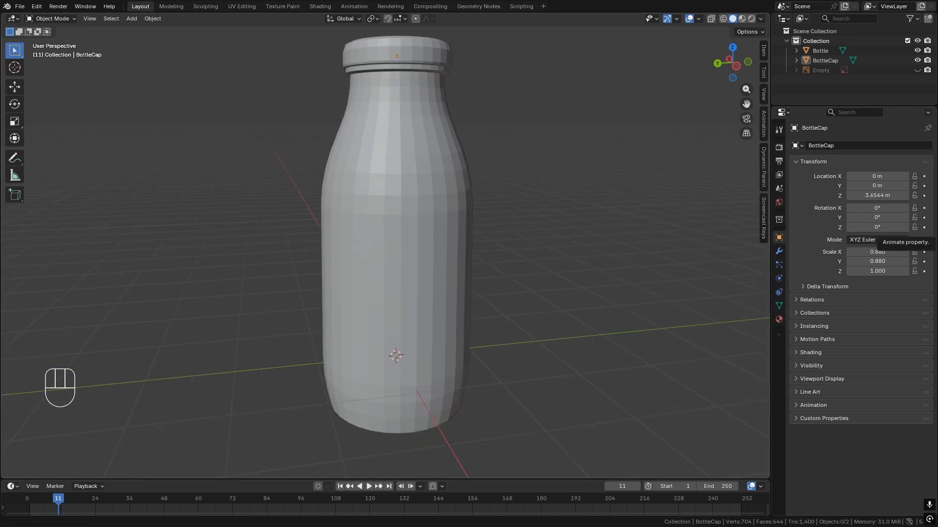
scroll(415, 84, "down", 1)
left_click(415, 84)
key("h")
middle_click_drag(409, 77, 414, 245)
left_click(413, 245)
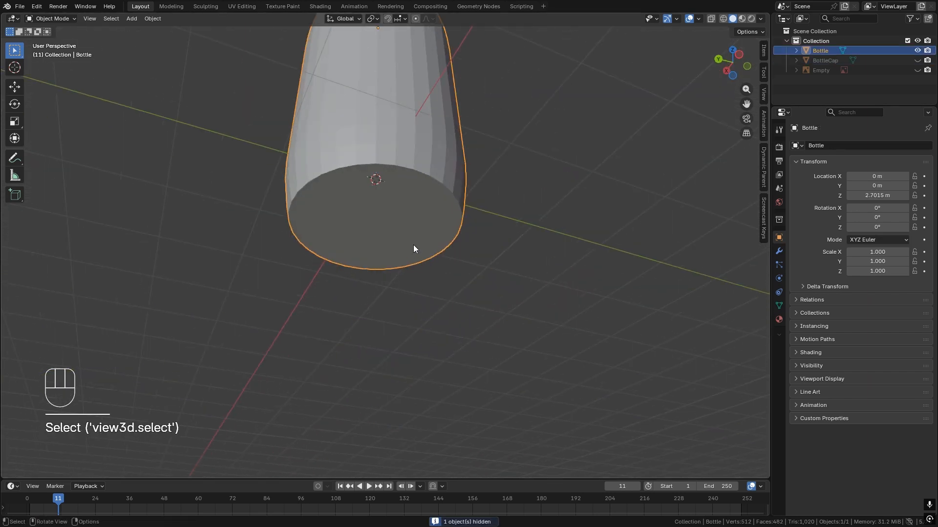
Step: Inset the Bottle's bottom face and extrude the inner face upward along Z to recess the base
scroll(431, 220, "up", 2)
key("Tab")
key("3")
left_click(431, 221)
key("i")
left_click(465, 253)
key("e")
key("z")
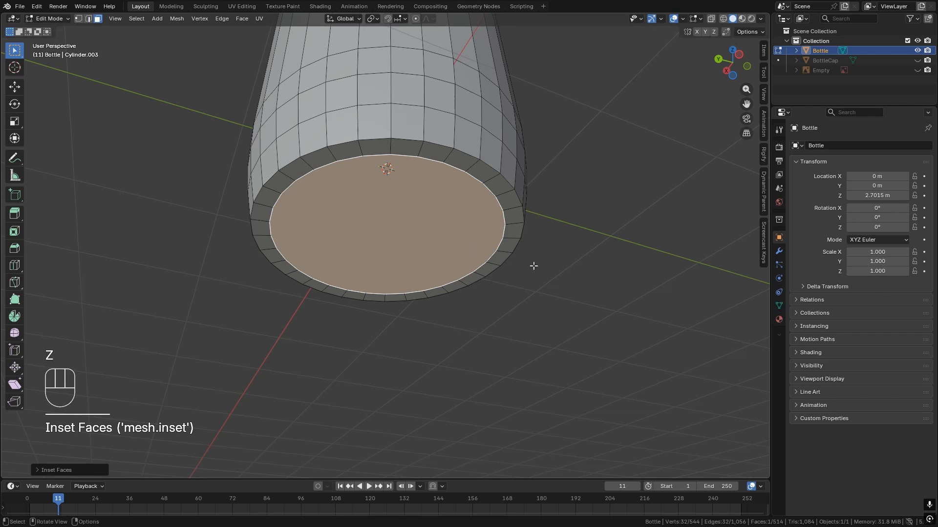
left_click(573, 253)
scroll(429, 257, "down", 3)
scroll(430, 256, "up", 5)
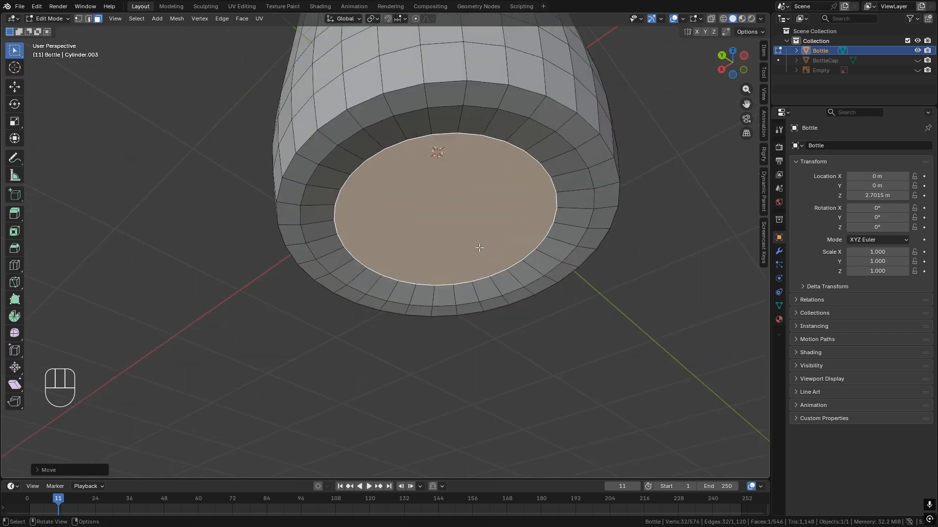
Step: Delete the Bottle's recessed bottom face and close the opening with Grid Fill
key("x")
left_click(430, 257)
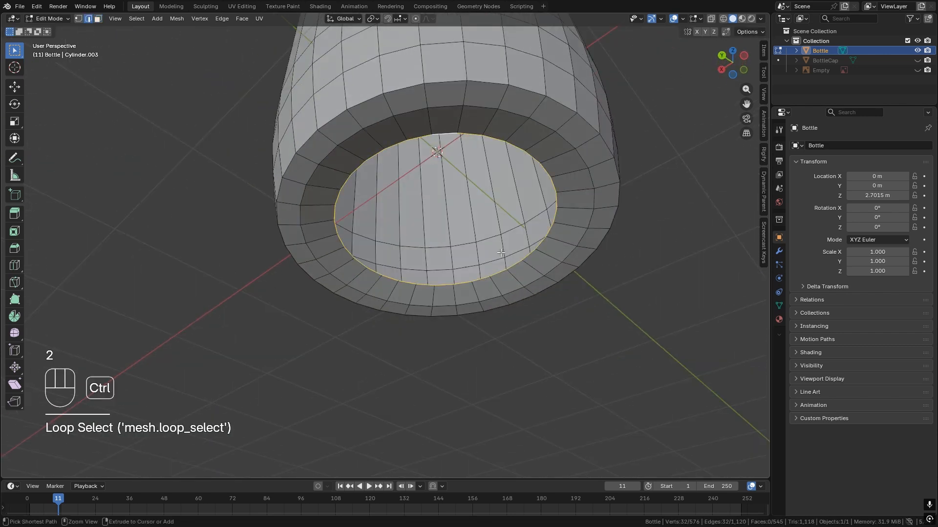
key("ctrl+f")
left_click(460, 342)
Step: Delete the top face of the Bottle's neck to open its mouth
middle_click_drag(461, 342, 407, 228)
key("3")
left_click(433, 216)
key("Delete")
left_click(432, 219)
scroll(497, 243, "down", 3)
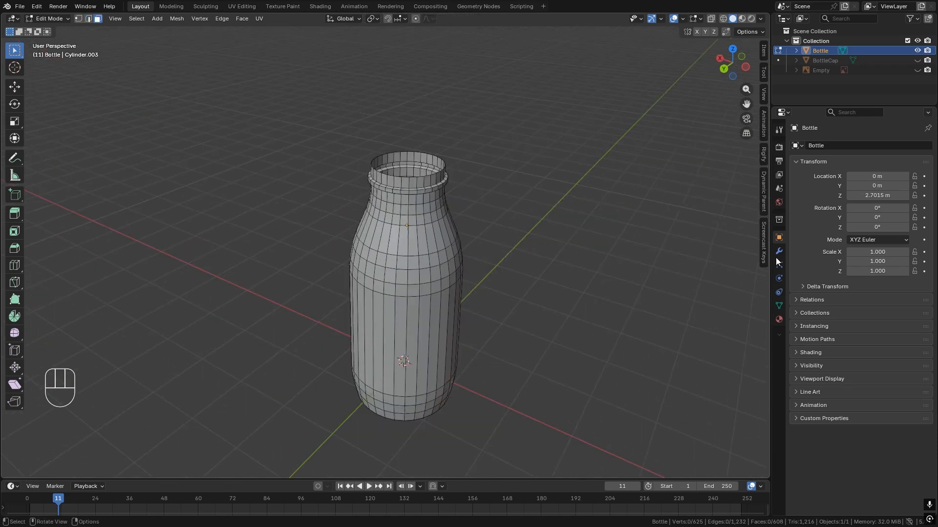
Step: Add a Solidify modifier to the Bottle with a thickness of 0.048 m
middle_click_drag(507, 280, 506, 248, "shift")
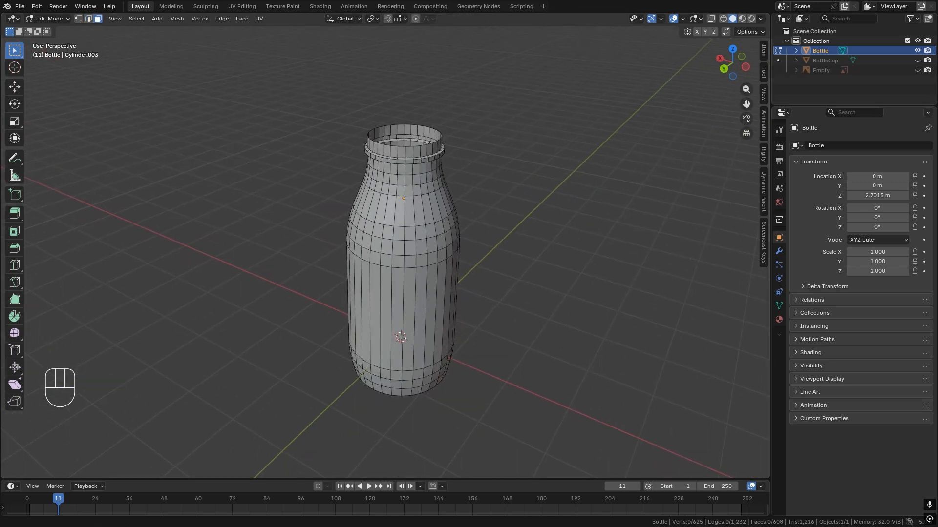
scroll(397, 161, "up", 6)
middle_click_drag(397, 161, 415, 146)
middle_click_drag(415, 147, 477, 205, "shift")
left_click(471, 203)
left_click(779, 253)
left_click(850, 146)
type("sol")
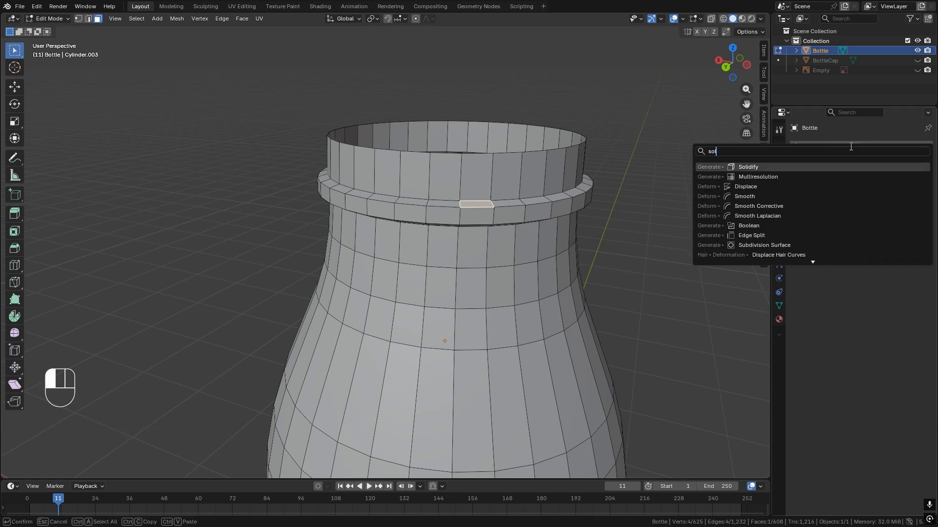
key("Return")
middle_click_drag(471, 173, 513, 157)
left_click_drag(889, 189, 903, 189)
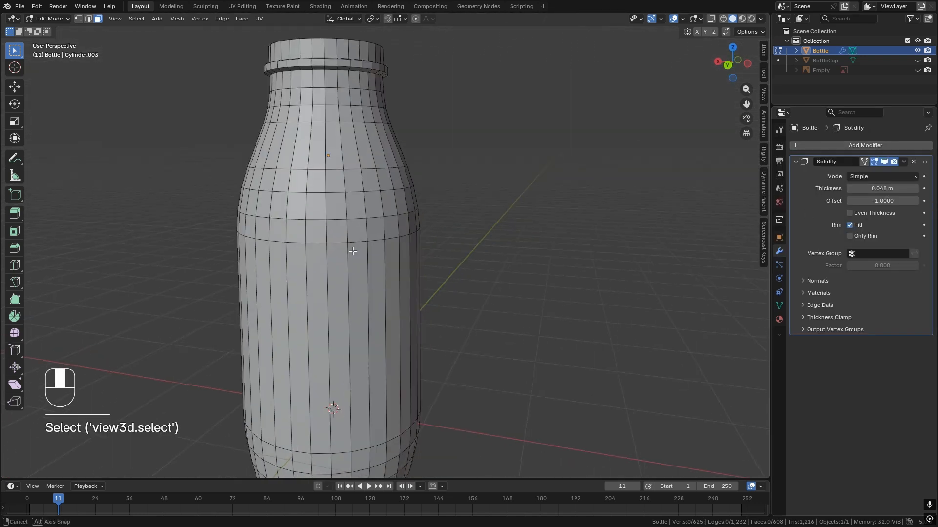
Step: Leave Edit Mode and apply the Bottle's Solidify modifier
left_click(903, 162)
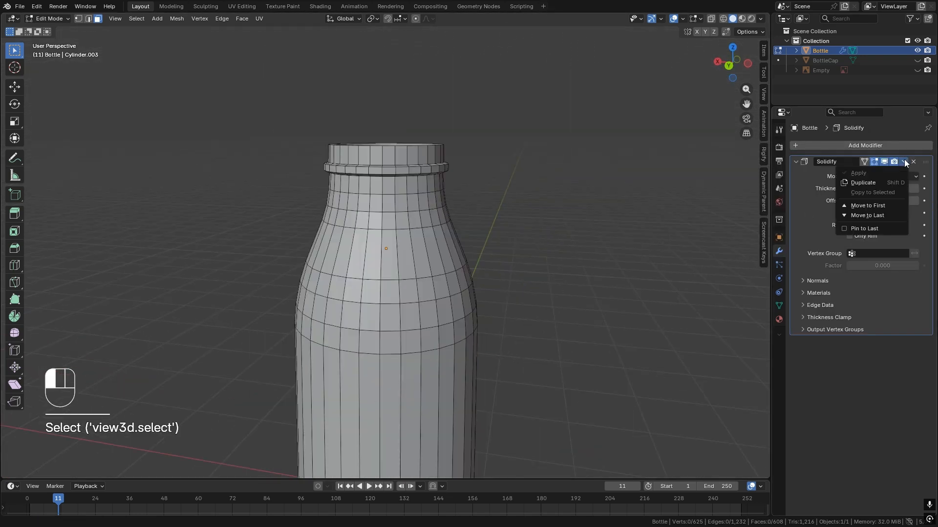
key("Tab")
left_click(883, 173)
Step: Bevel the inner and outer edge loops of the Bottle's mouth rim by about 0.01 m with two segments
key("Tab")
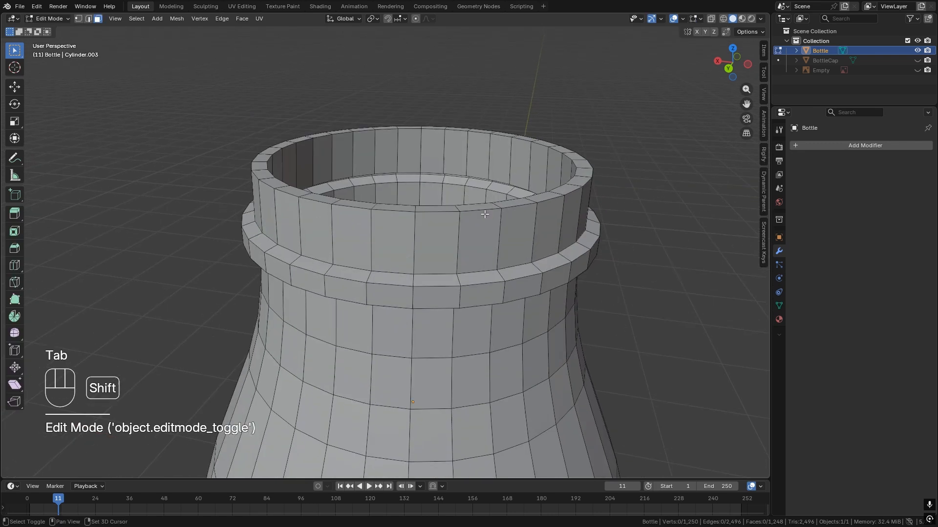
left_click(478, 206, "alt+shift")
scroll(508, 225, "up", 3)
middle_click_drag(519, 232, 508, 271, "shift")
key("ctrl+b")
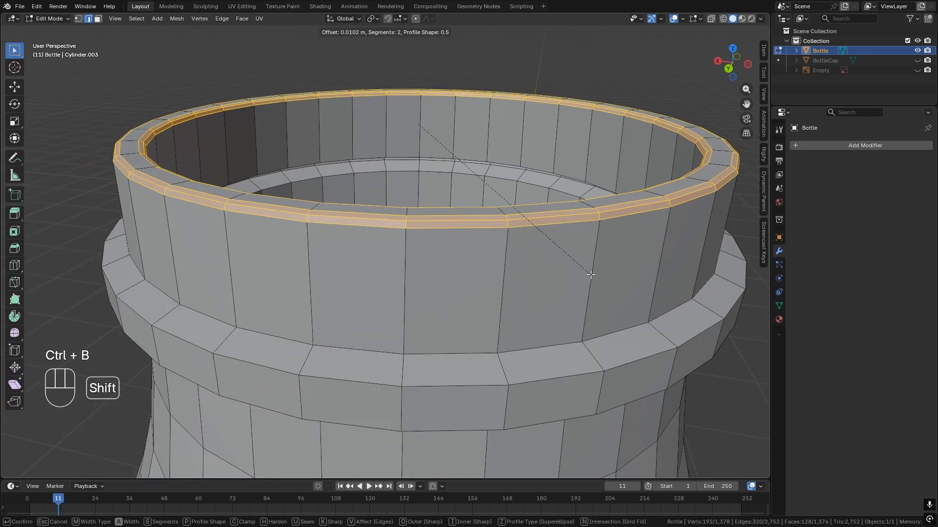
left_click(590, 274)
Step: Bevel the edge loops of the protruding ring around the Bottle's neck, then return to Object Mode and deselect
scroll(590, 274, "up", 1)
middle_click_drag(591, 274, 412, 184, "shift")
left_click(420, 214, "alt")
middle_click_drag(420, 228, 442, 203)
left_click(447, 193, "alt+shift")
left_click(419, 263, "alt+shift")
left_click(320, 63, "alt+shift")
middle_click_drag(418, 261, 385, 283, "shift")
key("ctrl+b")
left_click(586, 260)
key("Tab")
left_click(419, 272)
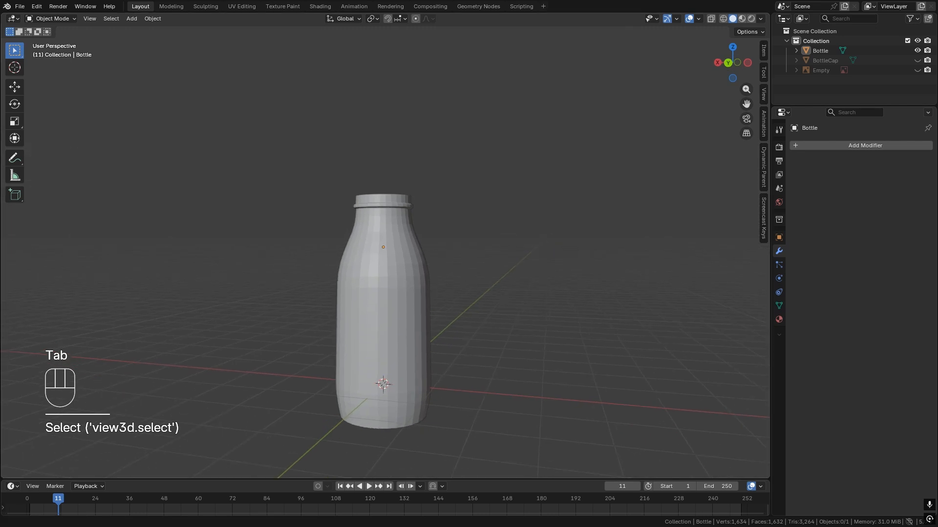
Step: Bevel the edge loops around the Bottle's recessed base and return to Object Mode
scroll(430, 390, "up", 3)
middle_click_drag(427, 429, 421, 337, "shift")
middle_click_drag(421, 337, 454, 196)
scroll(457, 185, "up", 4)
left_click(458, 181)
key("Tab")
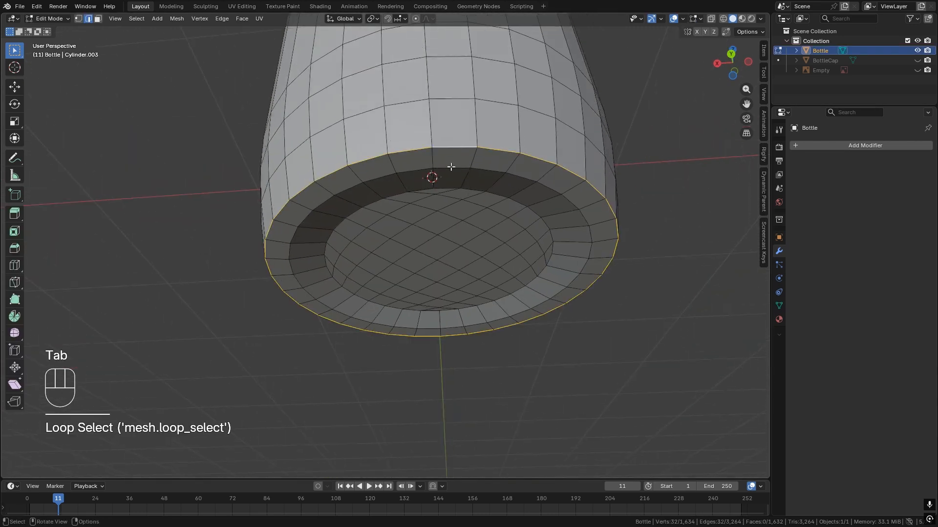
left_click(451, 168, "alt")
left_click(455, 149, "alt+shift")
key("ctrl+b")
left_click(589, 230)
key("Tab")
Step: Dissolve the edge loops of the groove inside the Bottle's neck, then return to Object Mode and deselect
scroll(434, 159, "down", 5)
middle_click_drag(435, 159, 416, 220)
middle_click_drag(415, 122, 390, 196, "shift")
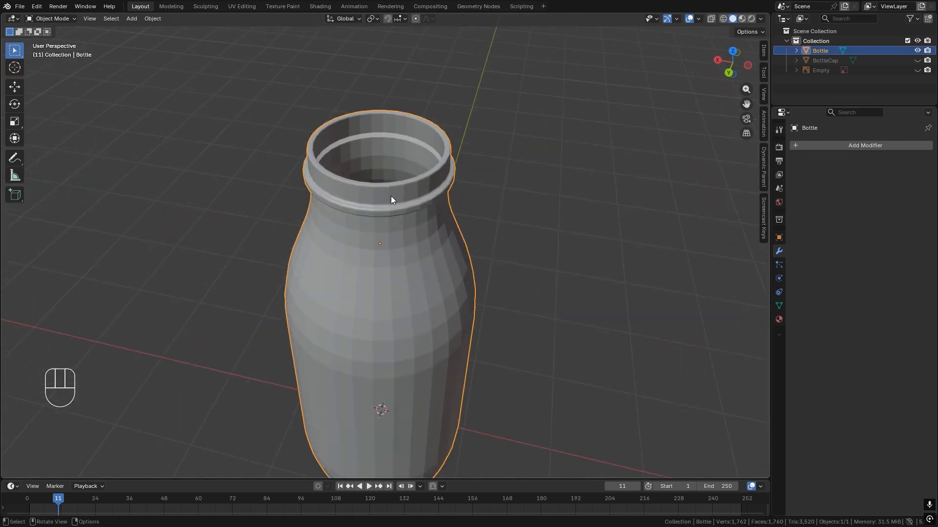
scroll(390, 199, "up", 6)
key("Tab")
key("2")
left_click(426, 161, "alt")
left_click(428, 144, "alt+shift")
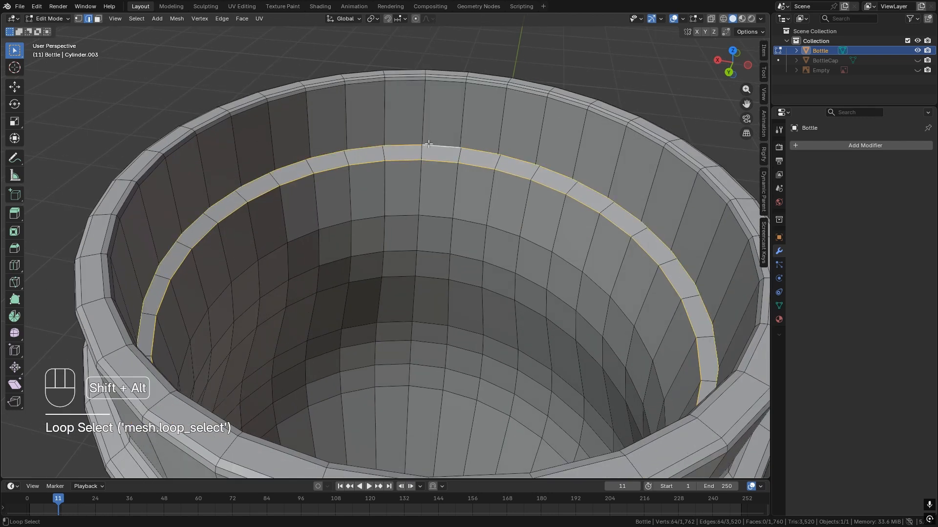
middle_click_drag(428, 143, 454, 48)
left_click(453, 48, "alt+shift")
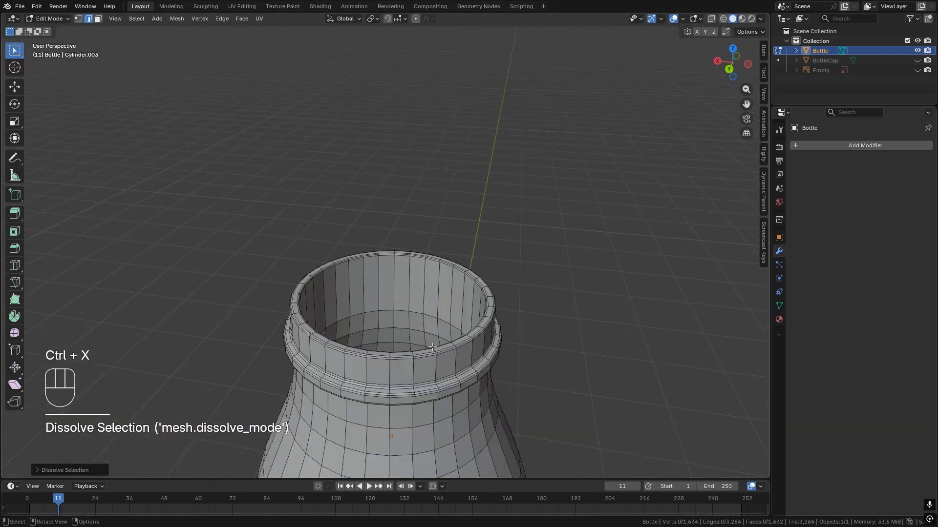
scroll(371, 293, "down", 4)
key("Tab")
scroll(509, 172, "down", 3)
left_click(577, 161)
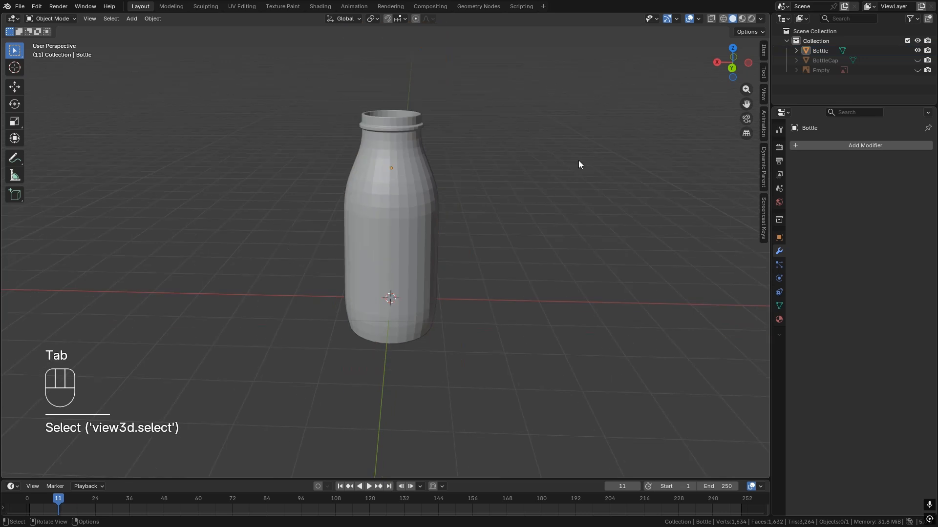
Step: Unhide BottleCap, isolate it in local view and delete its bottom face
left_click(362, 182)
key("KP_Divide")
key("Tab")
middle_click_drag(484, 290, 452, 242)
key("3")
left_click(452, 243)
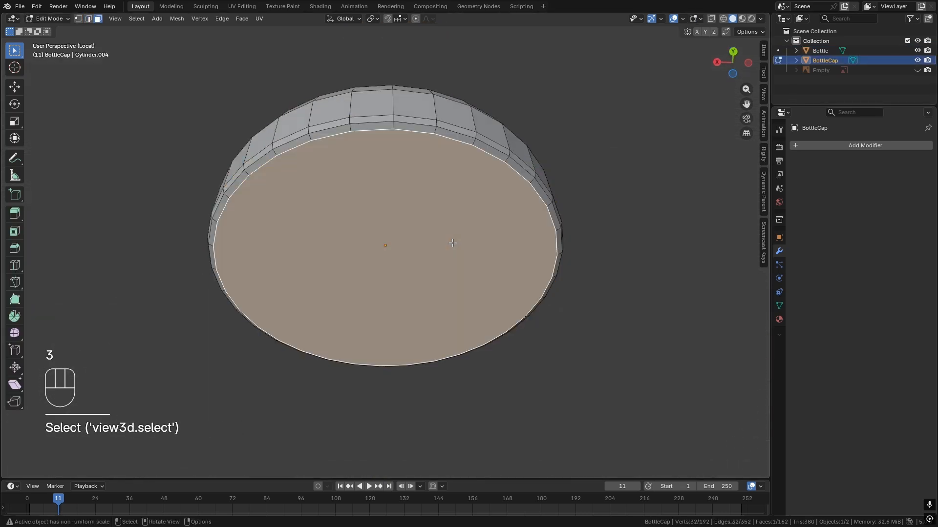
key("Delete")
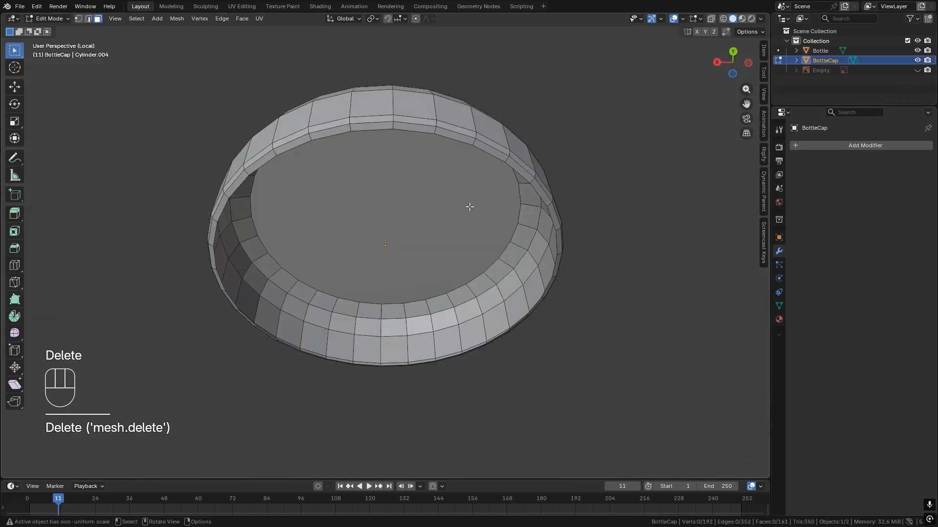
Step: Inset BottleCap's top face twice, the first time by about 0.055 m, to form concentric rings
middle_click_drag(470, 205, 486, 307)
key("2")
key("3")
left_click(485, 293)
key("i")
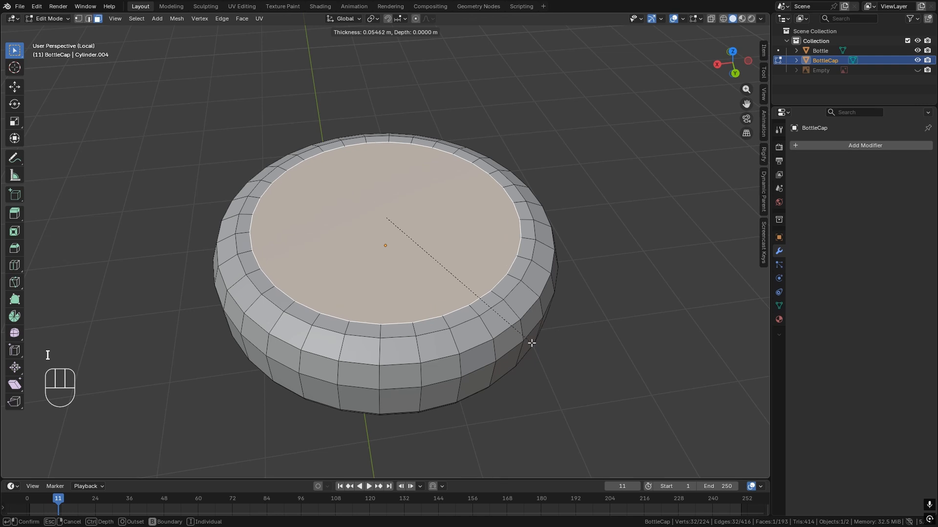
left_click(532, 341)
key("i")
left_click(521, 333)
Step: Move BottleCap's inner top face along Z and inset it once more
key("g")
key("z")
left_click(600, 360)
key("i")
left_click(581, 355)
Step: Replace BottleCap's central top face with a Grid Fill and return to Object Mode
key("2")
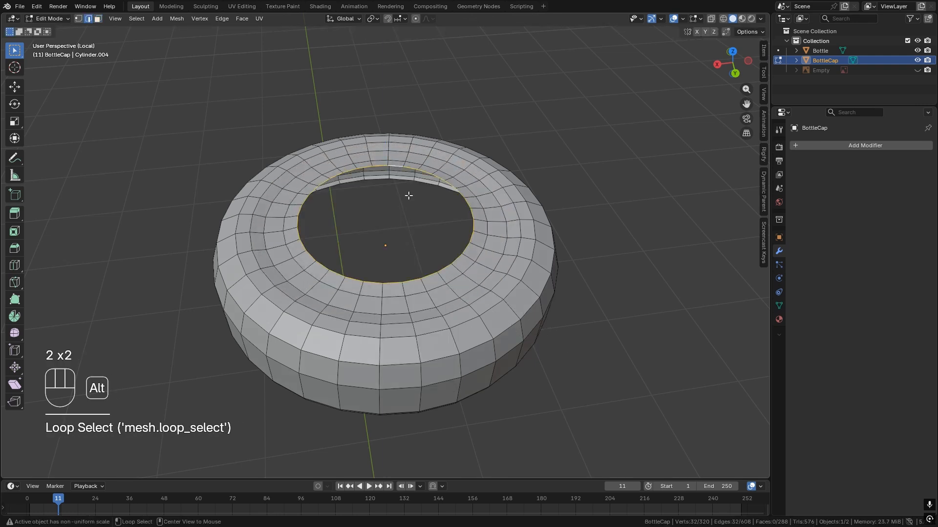
key("ctrl+f")
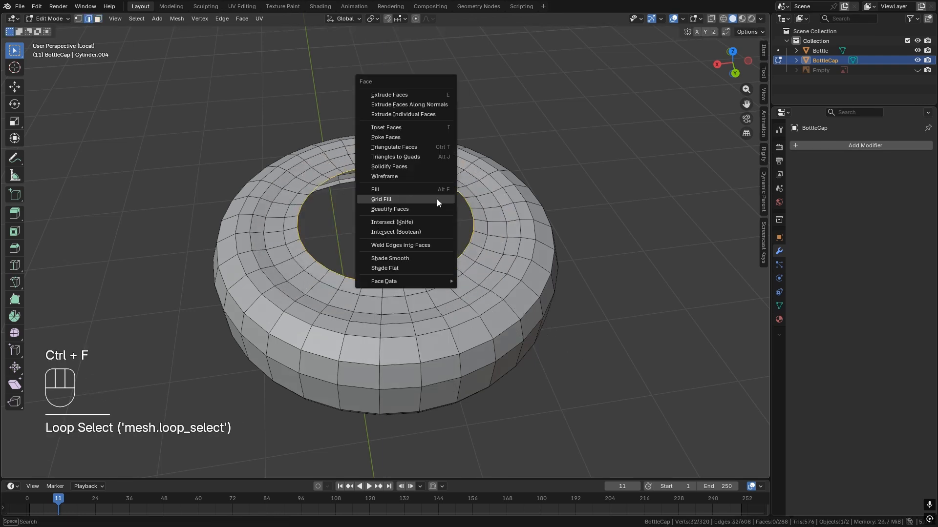
left_click(437, 199)
key("Tab")
left_click(611, 257)
Step: Add a Solidify modifier to BottleCap with a thickness of 0.05 m
middle_click_drag(608, 257, 606, 154)
left_click(403, 236)
left_click(842, 147)
left_click(811, 167)
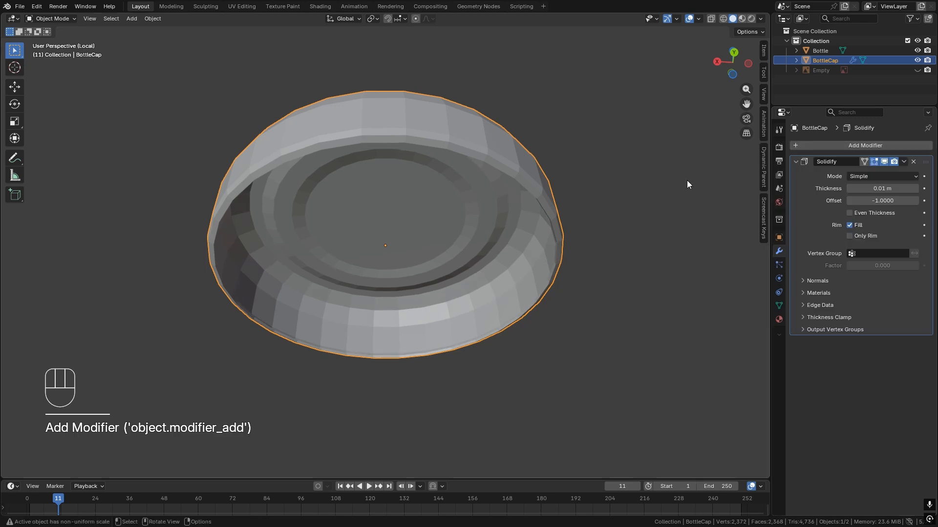
middle_click_drag(562, 182, 544, 219)
scroll(544, 219, "up", 3)
middle_click_drag(562, 298, 665, 299)
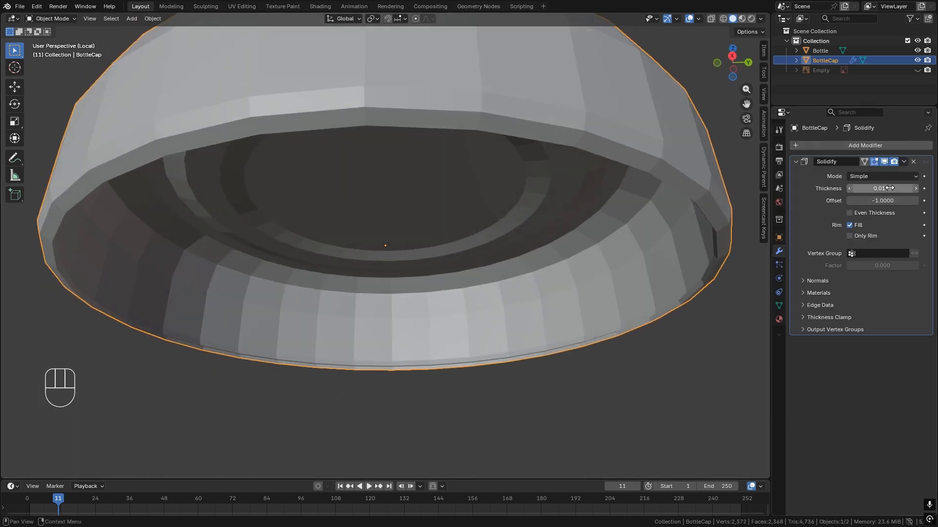
left_click_drag(889, 188, 918, 188)
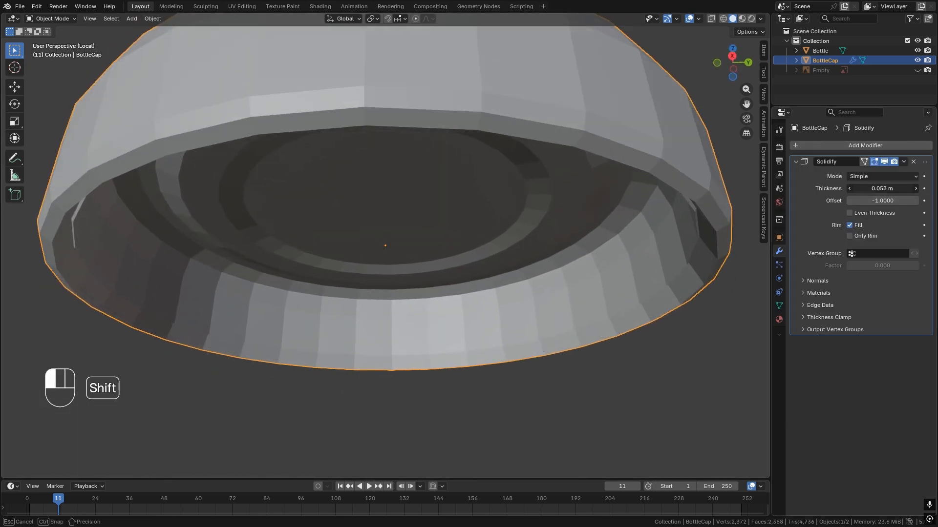
middle_click_drag(611, 244, 606, 213)
scroll(459, 210, "down", 3)
middle_click_drag(459, 210, 461, 221)
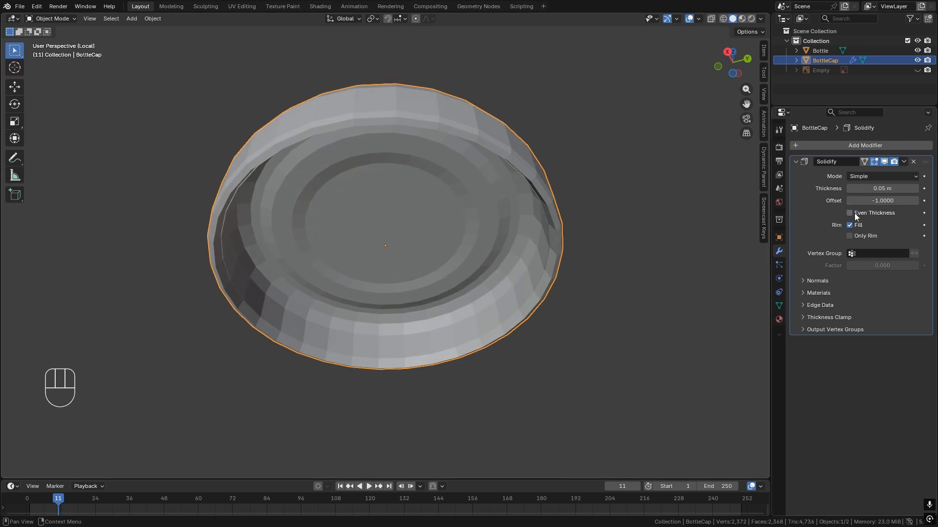
Step: Apply BottleCap's Solidify modifier
left_click(630, 210)
middle_click_drag(631, 210, 631, 229)
left_click(903, 162)
left_click(887, 173)
Step: Dissolve the two surplus edge loops near the lower rim of BottleCap's inner wall
left_click(530, 235)
key("Tab")
scroll(586, 273, "up", 2)
middle_click_drag(605, 283, 627, 288)
middle_click_drag(627, 288, 552, 195, "shift")
left_click(564, 197)
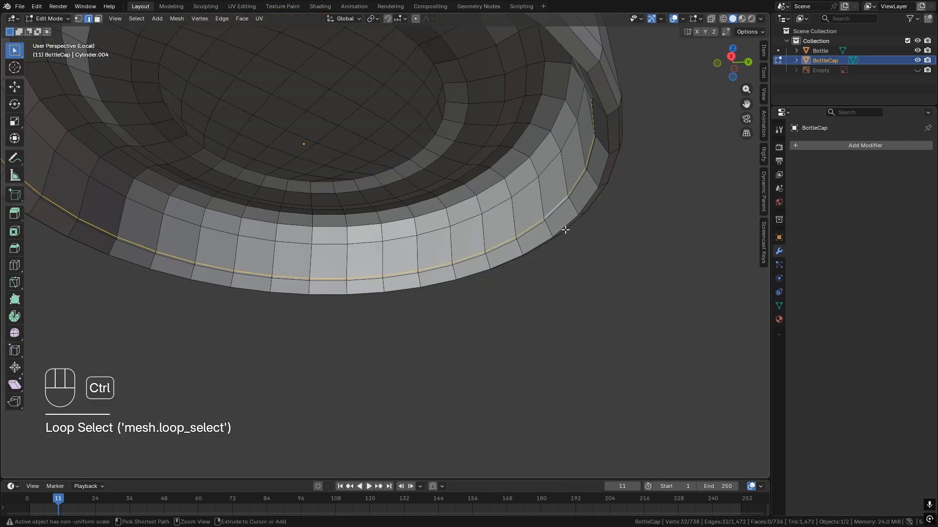
key("ctrl+x")
middle_click_drag(565, 230, 560, 274)
left_click(559, 204, "alt")
key("ctrl+x")
Step: Adjust the edge loop on BottleCap's lower rim along Z, bevel it and return to Object Mode
middle_click_drag(559, 203, 487, 220)
left_click(609, 147, "alt")
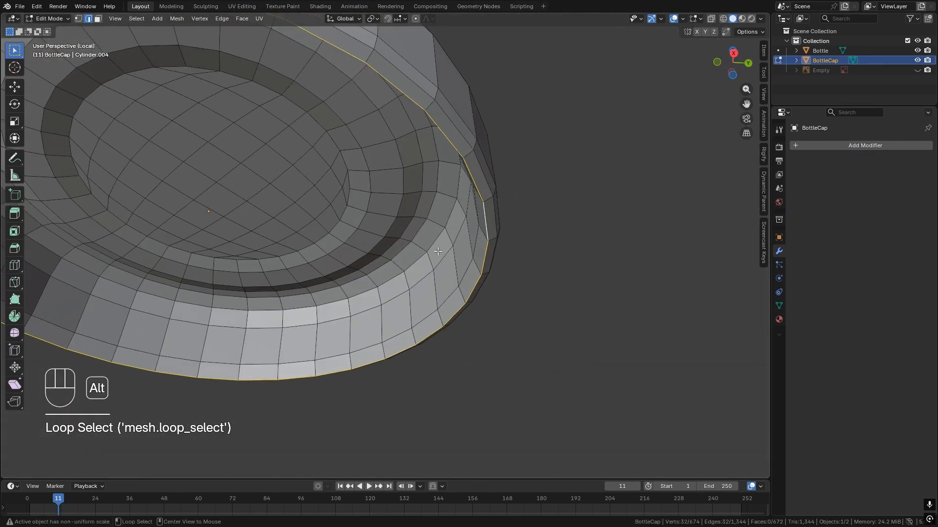
middle_click_drag(438, 251, 464, 288)
key("g")
key("z")
left_click(472, 276)
key("ctrl+b")
left_click(557, 296)
key("Tab")
scroll(468, 283, "down", 7)
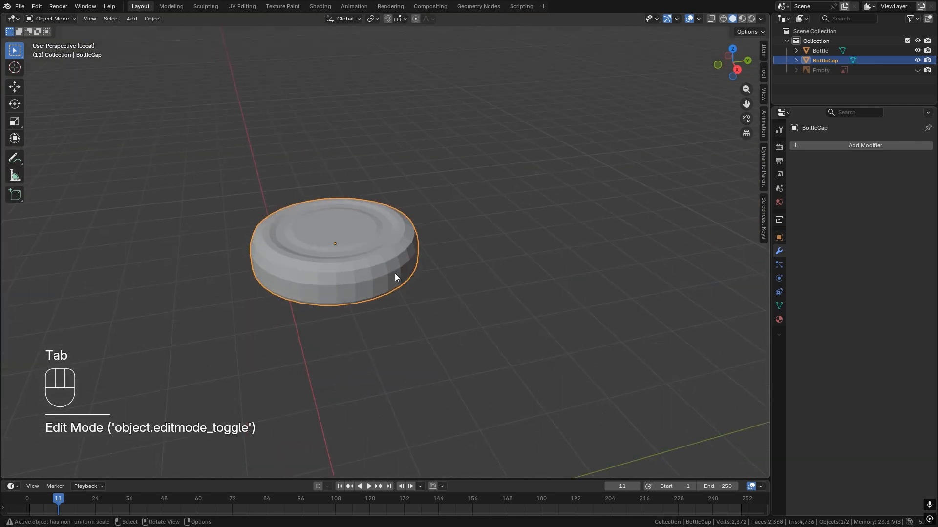
Step: Exit local view and apply Shade Smooth to both the Bottle and BottleCap
key("KP_Divide")
scroll(346, 229, "up", 3)
left_click(437, 249)
right_click(437, 250)
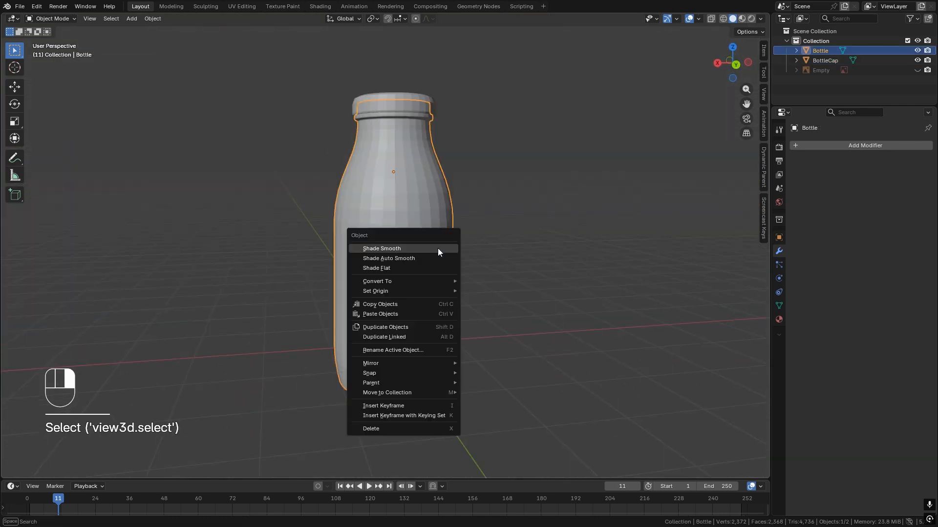
left_click(437, 248)
left_click(404, 96)
right_click(403, 96)
left_click(403, 97)
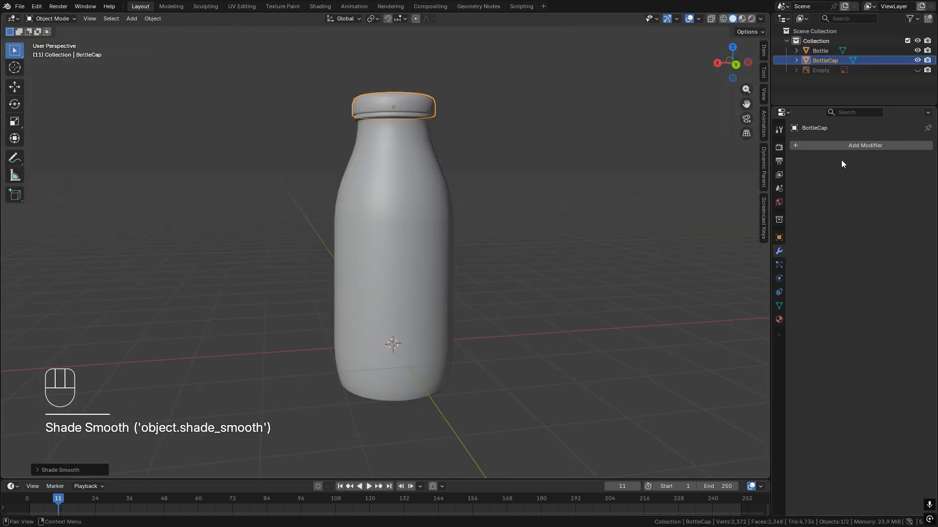
Step: Add a Subdivision Surface modifier to BottleCap and select the Bottle
middle_click_drag(694, 155, 403, 177)
left_click(467, 189)
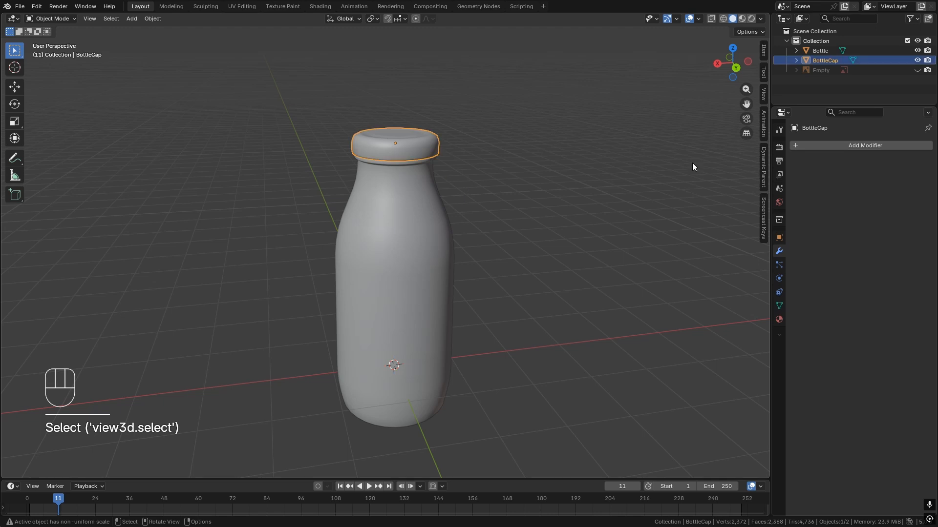
left_click(835, 147)
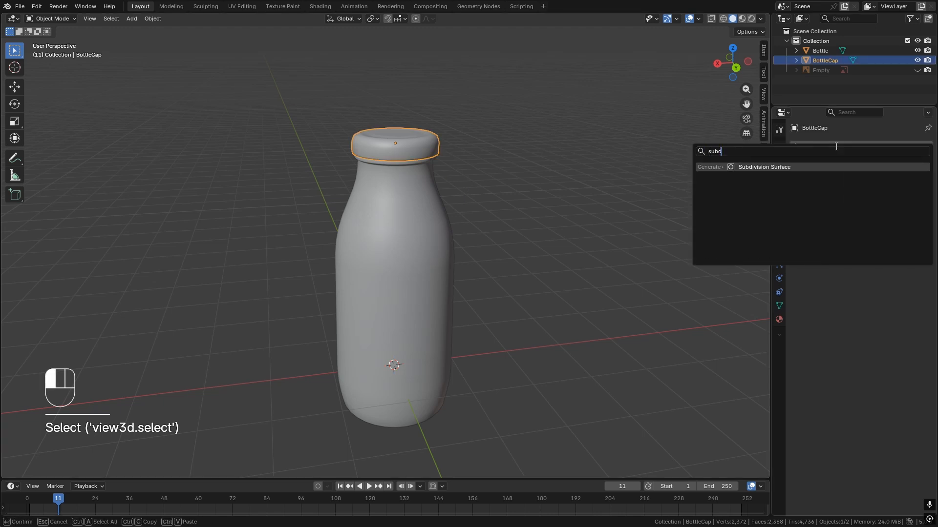
key("Return")
left_click(389, 240)
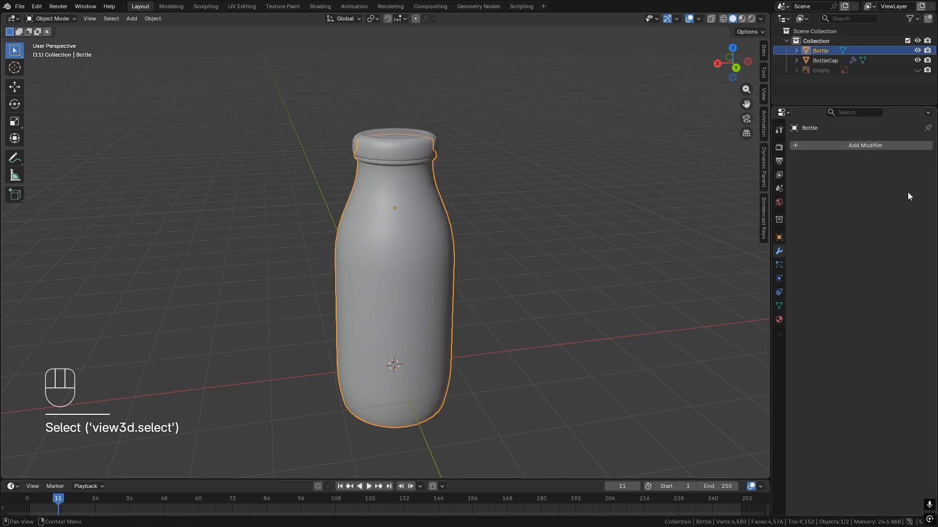
Step: Add a Subdivision Surface modifier to the Bottle and clear the selection
left_click(871, 146)
left_click(878, 142)
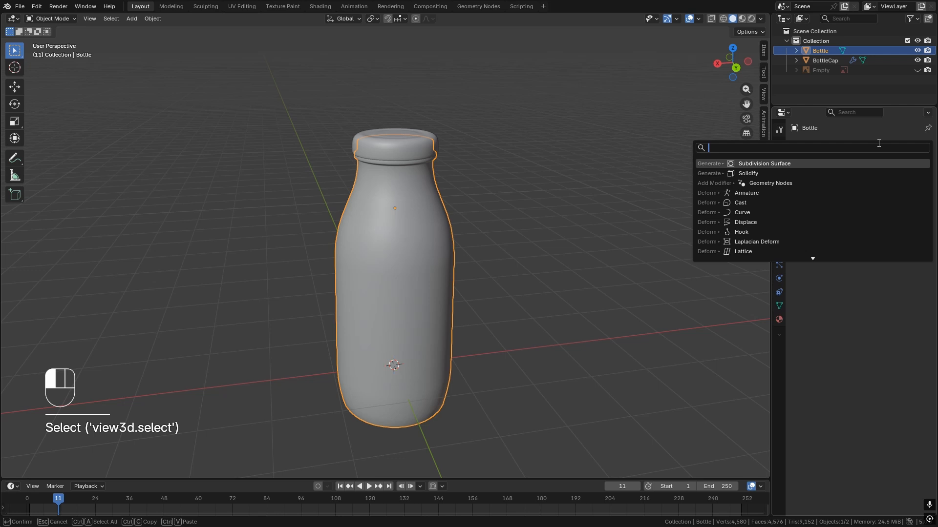
key("Return")
left_click(502, 219)
Step: Turn on the Face Orientation overlay in the viewport
left_click(676, 18)
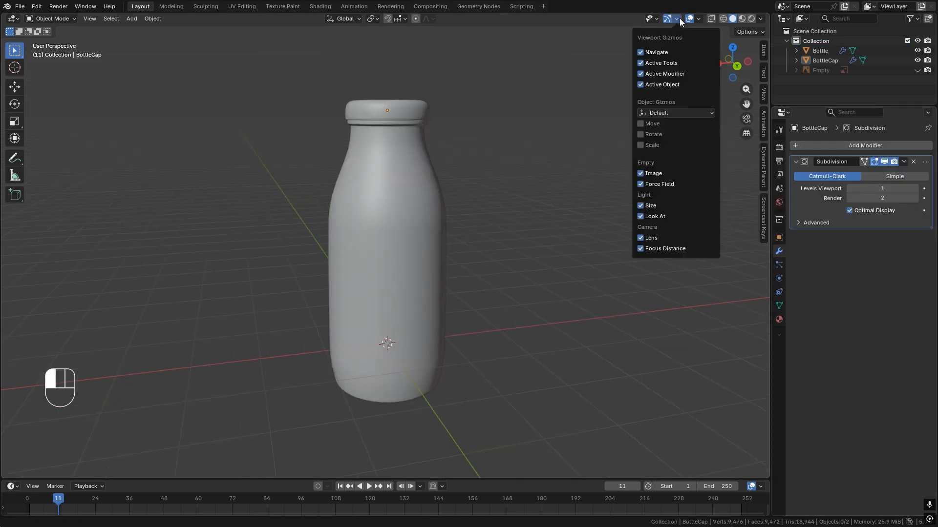
left_click(699, 18)
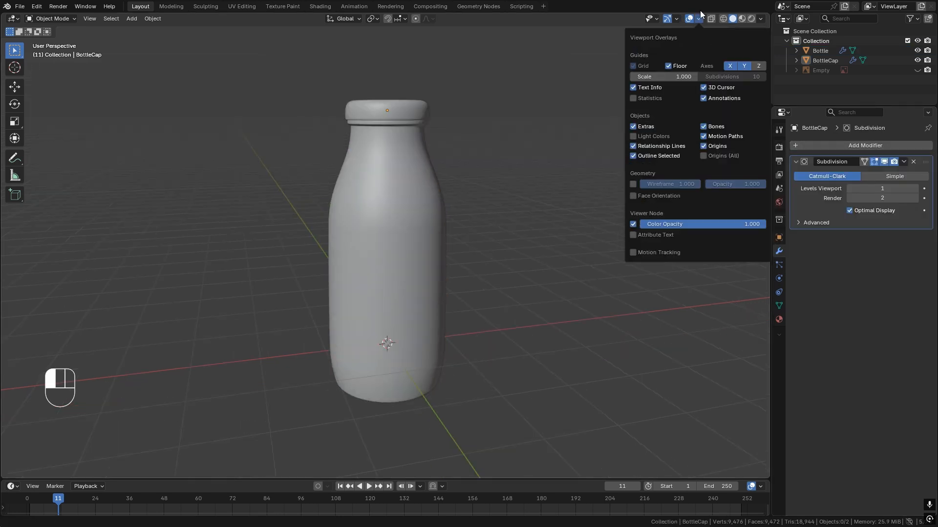
left_click(641, 198)
Step: Apply the object transforms of the Bottle and of BottleCap
left_click(395, 218)
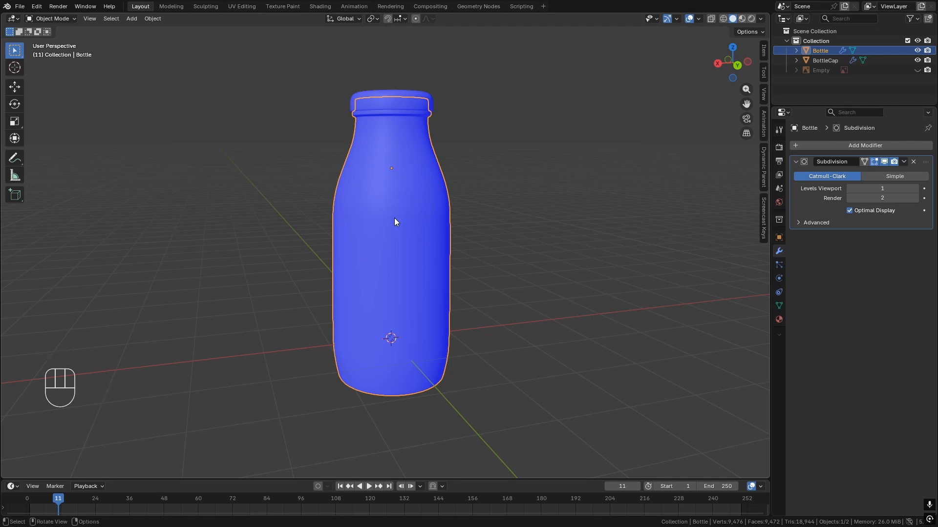
key("ctrl+a")
left_click(394, 218)
left_click(411, 104, "ctrl")
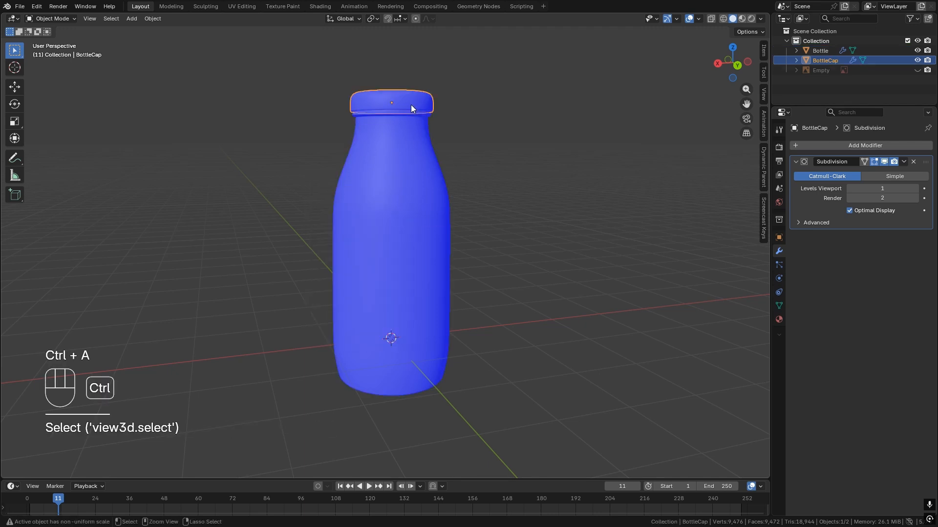
key("ctrl+a")
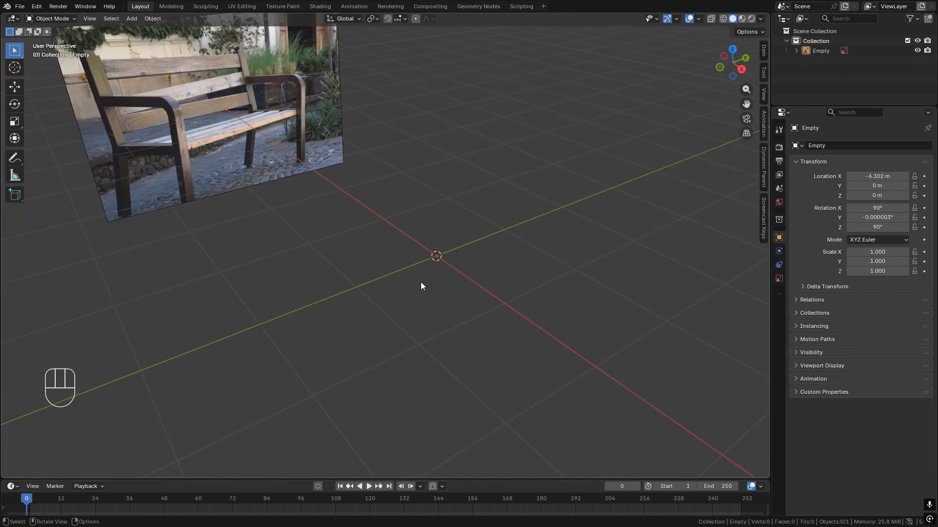
Step: Add a plane at the world origin beside the bench reference image and show its transform values in the viewport
key("shift+a")
mouse_move(400, 160)
left_click(456, 161)
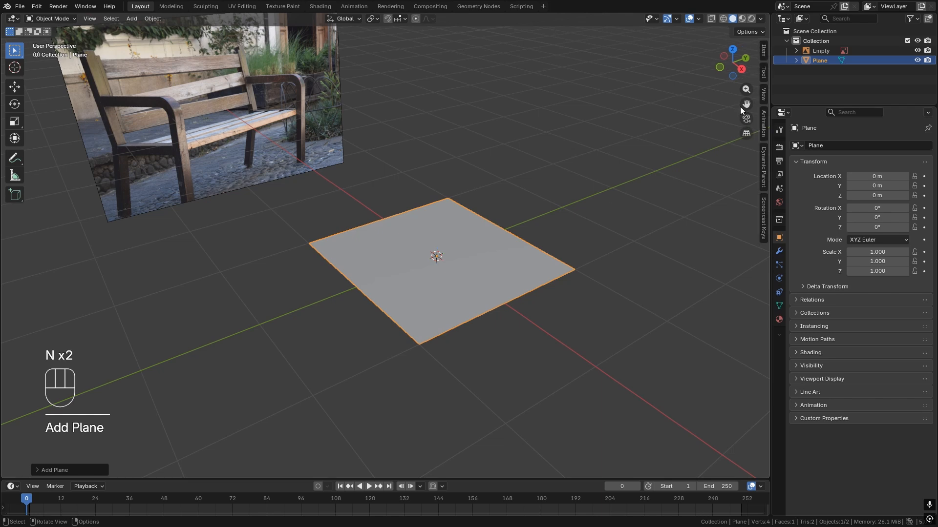
left_click(765, 51)
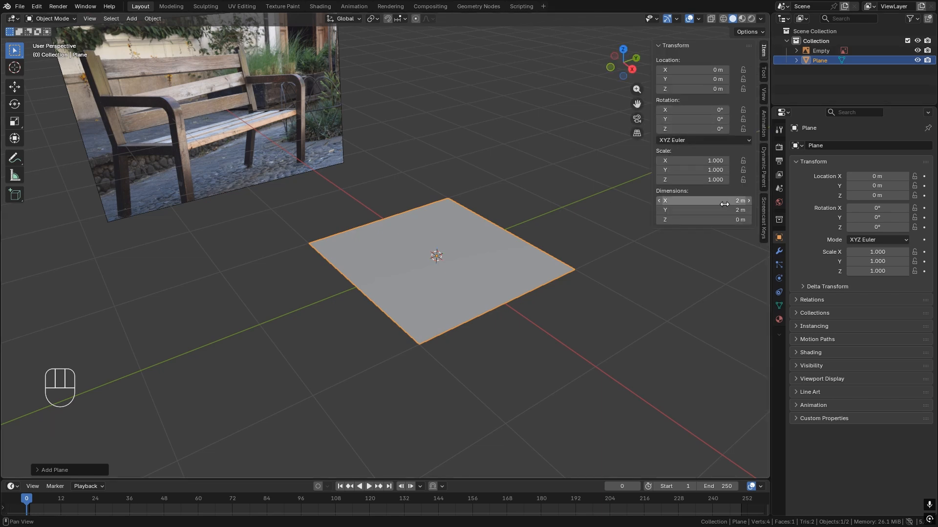
type("1.5")
key("Return")
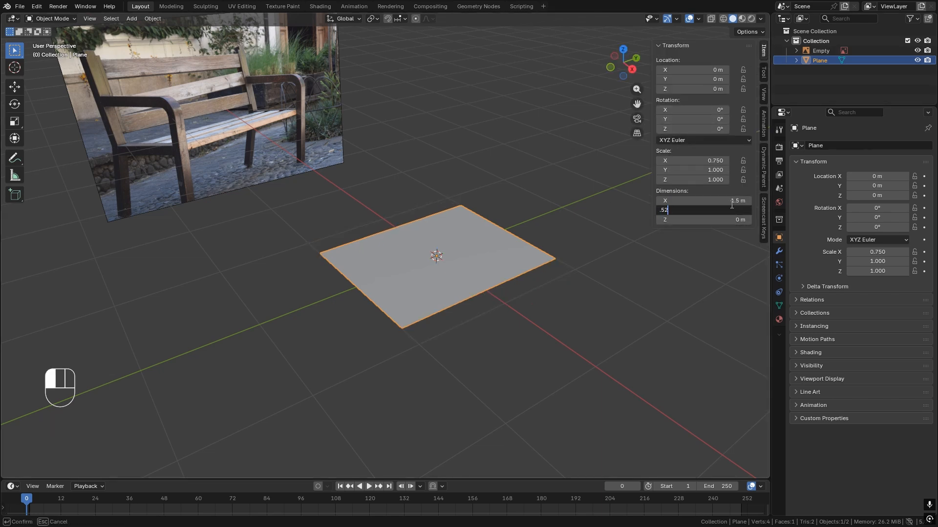
left_click(731, 207)
type(".5")
key("Return")
key("ctrl+z")
key("ctrl+z")
key("ctrl+z")
Step: Set the plane's dimensions to 0.5 m in X and 1.5 m in Y
left_click(732, 203)
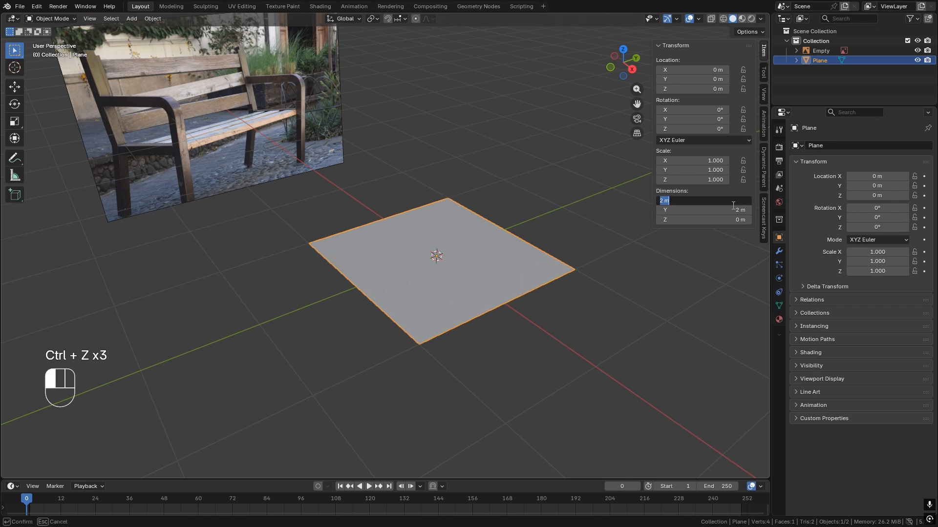
type(".5")
key("Return")
key("Return")
scroll(452, 260, "up", 2)
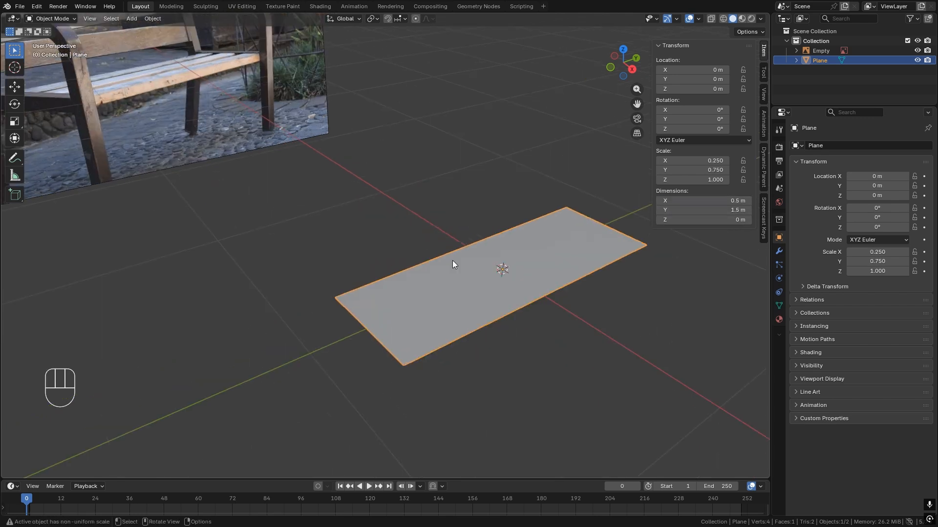
Step: Shorten the plane by setting its Y dimension to 1.25 m
middle_click_drag(452, 259, 467, 249)
left_click(485, 319)
middle_click_drag(485, 319, 444, 309, "shift")
scroll(420, 295, "down", 1)
middle_click_drag(406, 285, 345, 333)
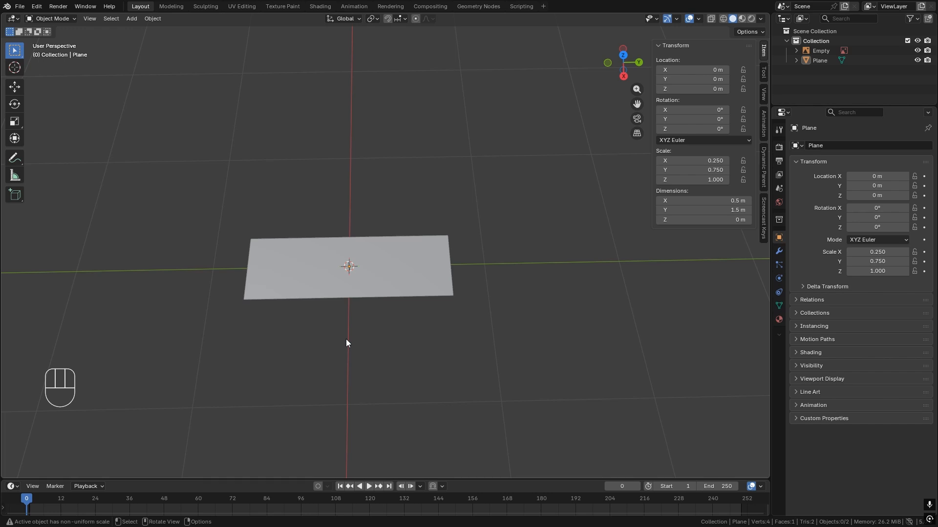
left_click(380, 284)
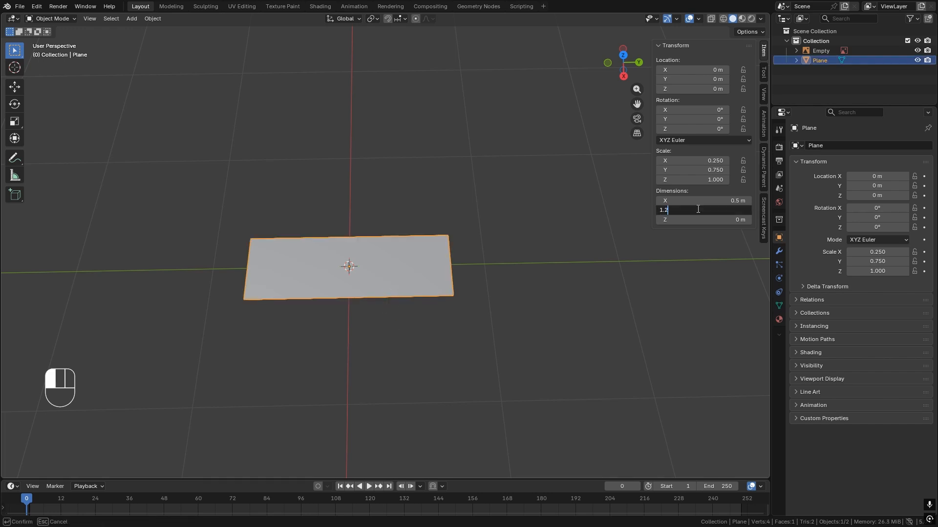
left_click(477, 304)
Step: Add a cube and set its X, Y and Z dimensions to 0.075 m
middle_click_drag(477, 304, 506, 256)
scroll(434, 261, "up", 1)
middle_click_drag(424, 258, 456, 284, "shift")
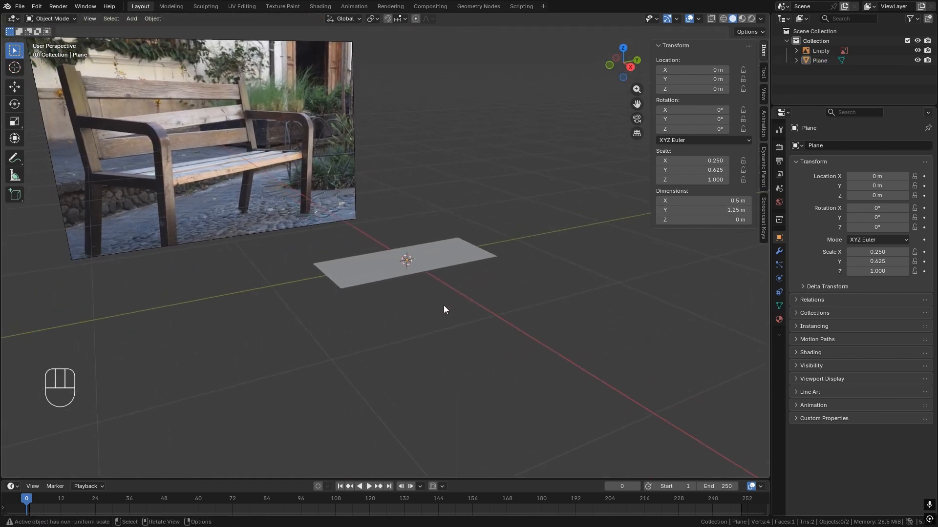
key("shift+a")
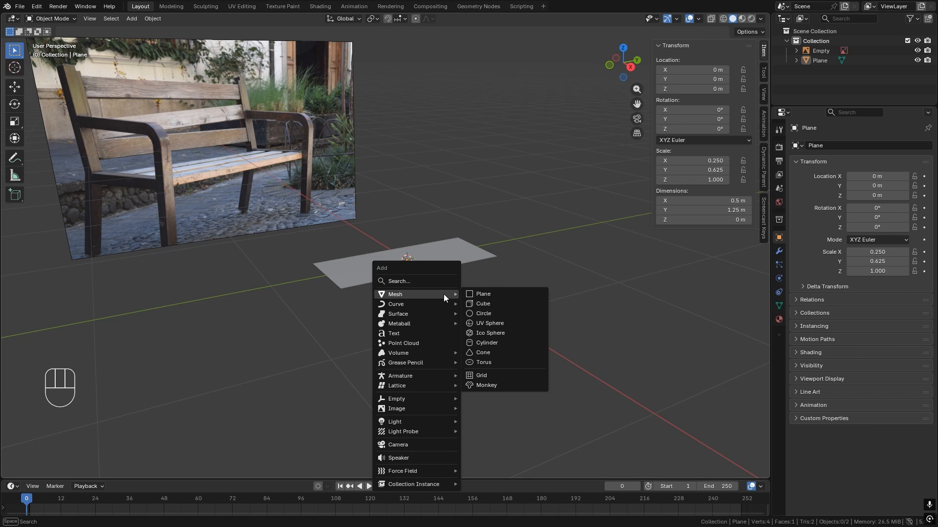
left_click(487, 303)
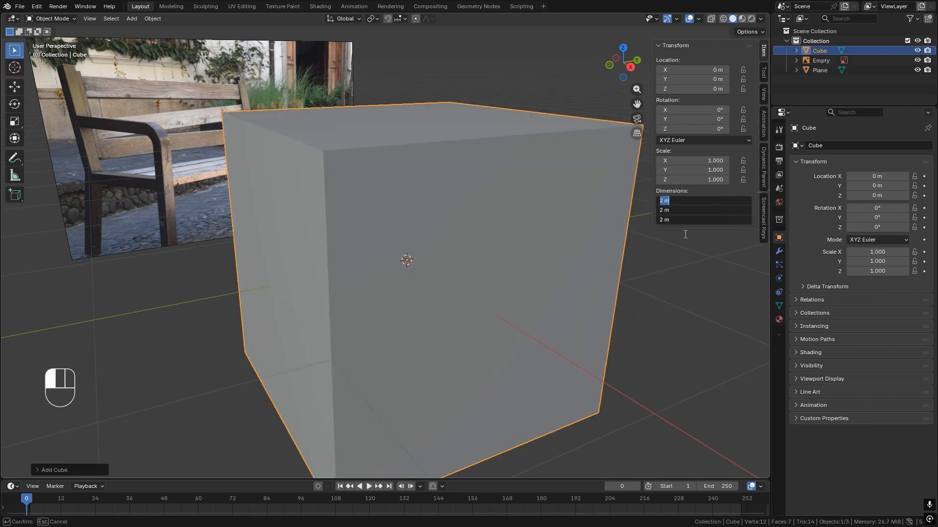
type("0.75")
key("Return")
key("Return")
scroll(382, 328, "up", 6)
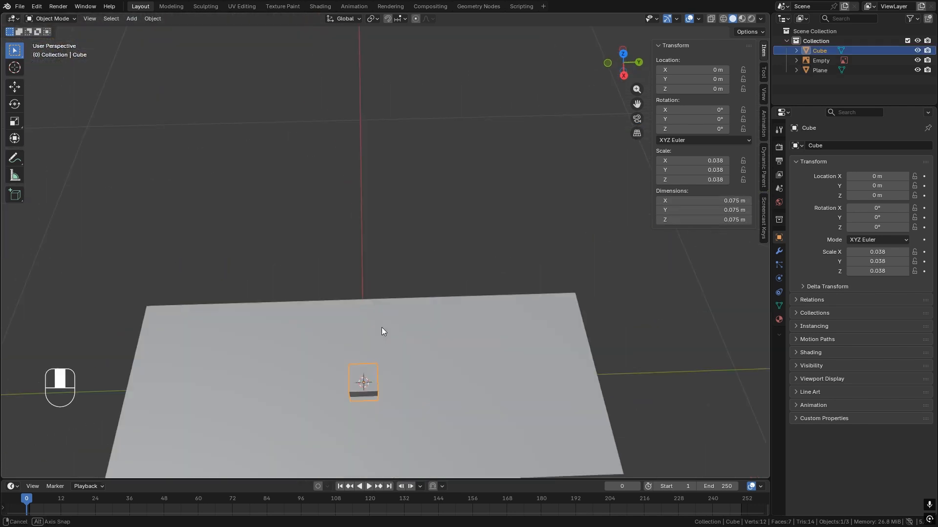
Step: Move the cube horizontally into the plane's corner at negative X and negative Y, aligning it in top view
middle_click_drag(382, 327, 461, 285)
key("g")
key("shift+z")
left_click(218, 264)
key("KP_7")
scroll(374, 333, "up", 1)
middle_click_drag(374, 333, 367, 302, "shift")
key("g")
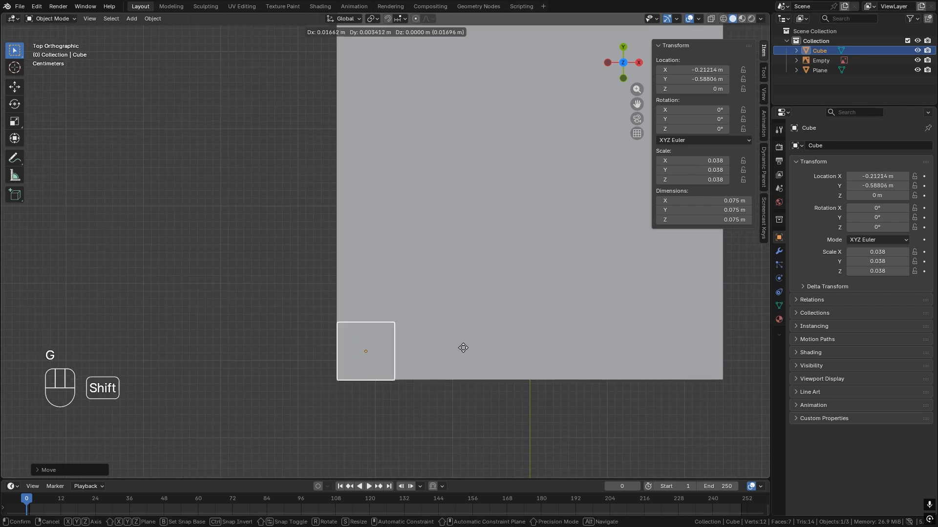
left_click(459, 347)
Step: Raise the cube in front view so its base sits on the plane
middle_click_drag(439, 347, 356, 290)
scroll(356, 290, "down", 4)
key("KP_1")
scroll(391, 260, "up", 2)
left_click(411, 343)
Step: Set all three dimensions of the cube to 0.05 m
middle_click_drag(411, 343, 259, 332)
left_click_drag(698, 201, 699, 223)
type(".05")
key("Return")
Step: Move the smaller cube back into the plane's corner and lower it along Z until it rests on the plane
middle_click_drag(391, 234, 374, 246, "alt")
key("g")
left_click(377, 355)
middle_click_drag(376, 355, 265, 285)
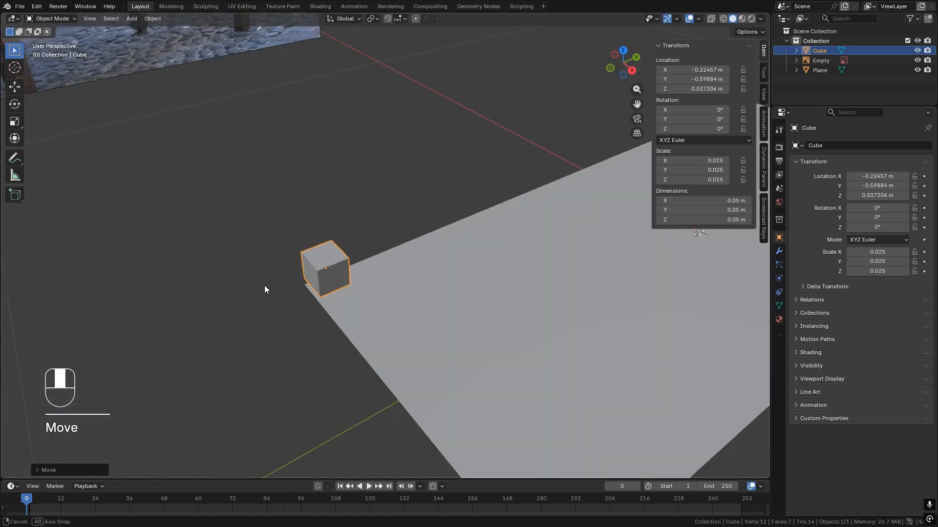
key("KP_1")
key("g")
key("z")
left_click(371, 267)
Step: Enter Edit Mode and raise the cube's top face along Z to form a tall post
key("Tab")
key("3")
left_click(370, 252)
middle_click_drag(369, 252, 311, 315, "shift")
key("g")
key("z")
left_click(338, 182)
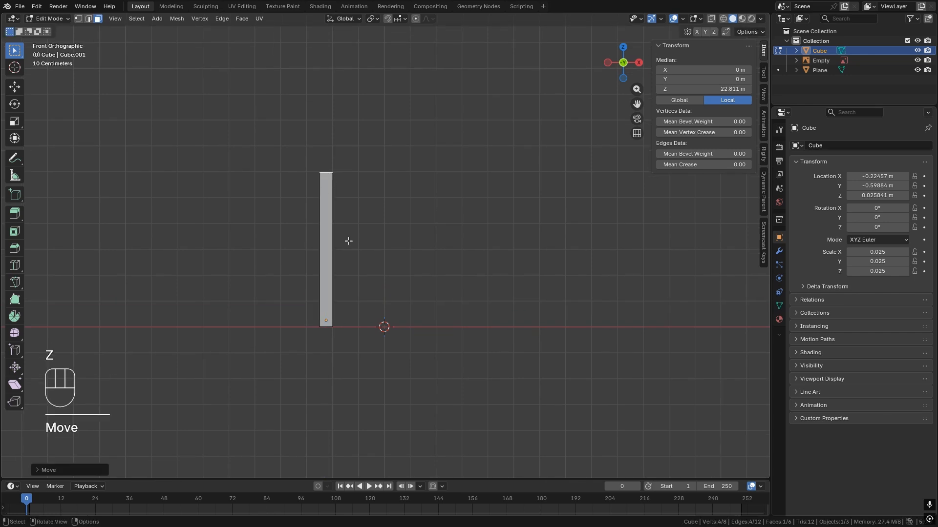
Step: Adjust the height of the straight post's top face along Z to suit the bench's back leg
scroll(304, 281, "down", 4)
middle_click_drag(347, 241, 291, 279)
scroll(365, 228, "up", 3)
key("g")
key("z")
left_click(364, 207)
Step: Add a horizontal edge loop midway up the post and move it along X and Z to bend the post
key("ctrl+r")
left_click(341, 254)
left_click(340, 264)
key("g")
key("x")
left_click(314, 274)
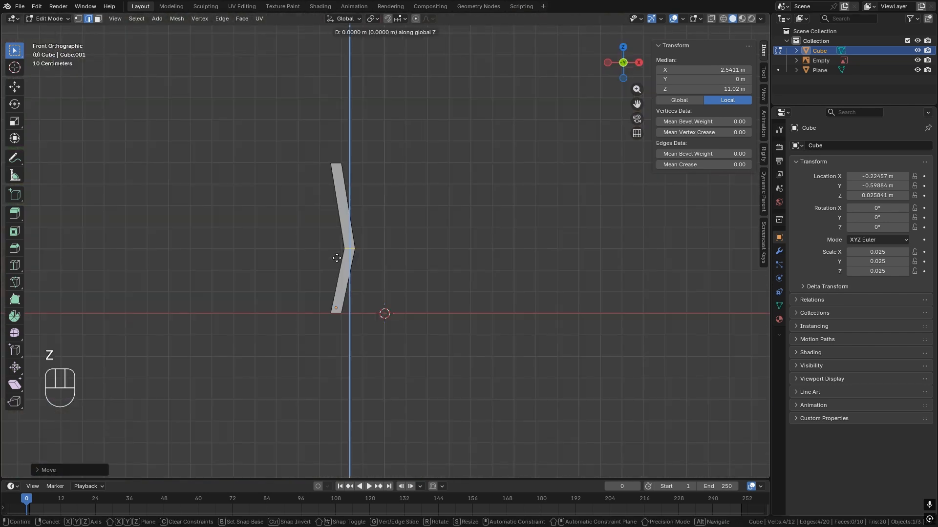
left_click(339, 237)
Step: Raise the bent post's top face along Z to an overall height of about 0.83 m
middle_click_drag(339, 238, 320, 259)
left_click(324, 200)
key("3")
left_click(324, 214)
middle_click_drag(325, 200, 334, 223)
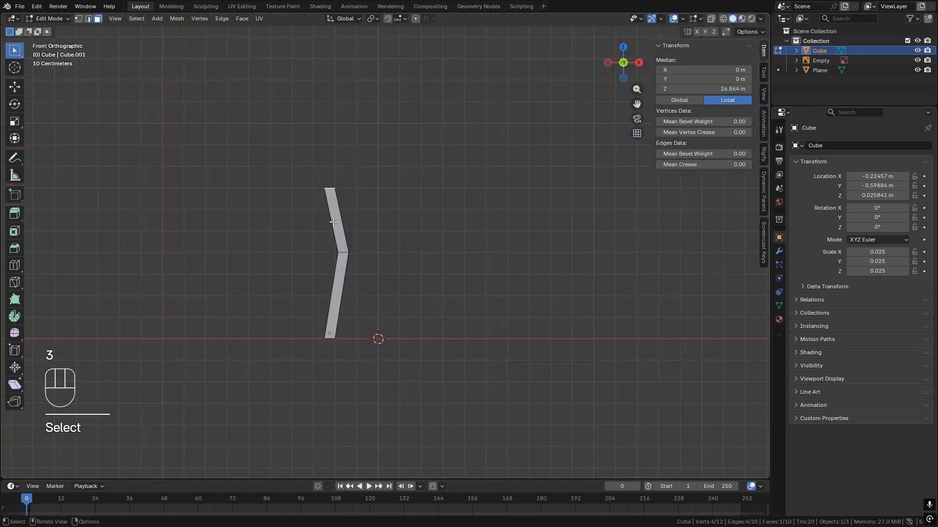
left_click(342, 453)
mouse_move(341, 342)
middle_mouse_down()
mouse_move(291, 347)
mouse_move(341, 337)
middle_mouse_up()
key("g")
key("z")
left_click(301, 345)
left_click(322, 346)
Step: Bevel the edge loop at the post's bend with one segment and an offset of about 1.03 m, and return to Object Mode
key("2")
scroll(340, 280, "up", 2)
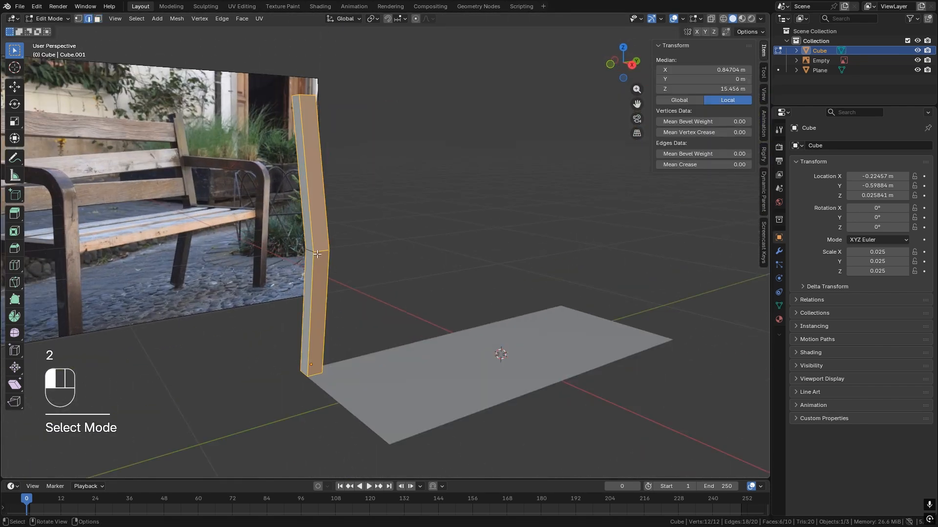
left_click(344, 248, "alt")
key("ctrl+b")
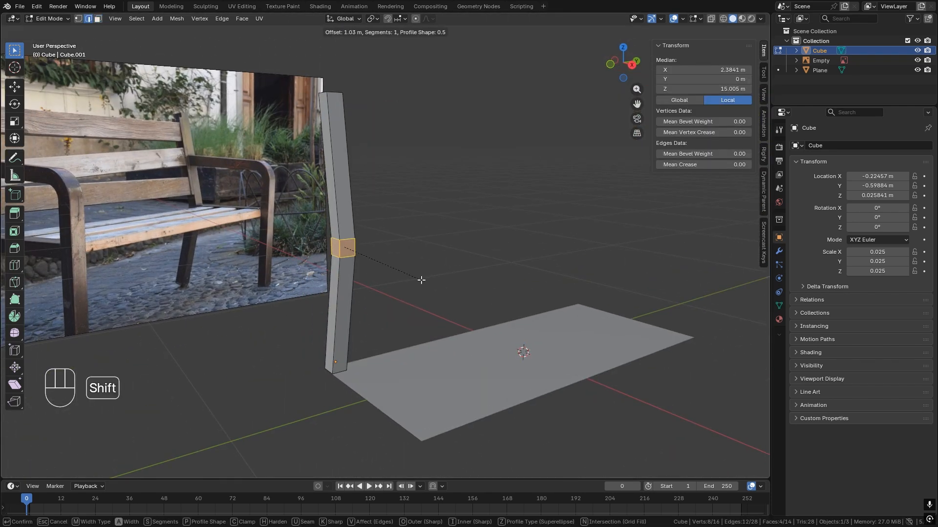
left_click(421, 279)
left_click(225, 321)
key("Tab")
key("ctrl+a")
key("a")
key("ctrl+z")
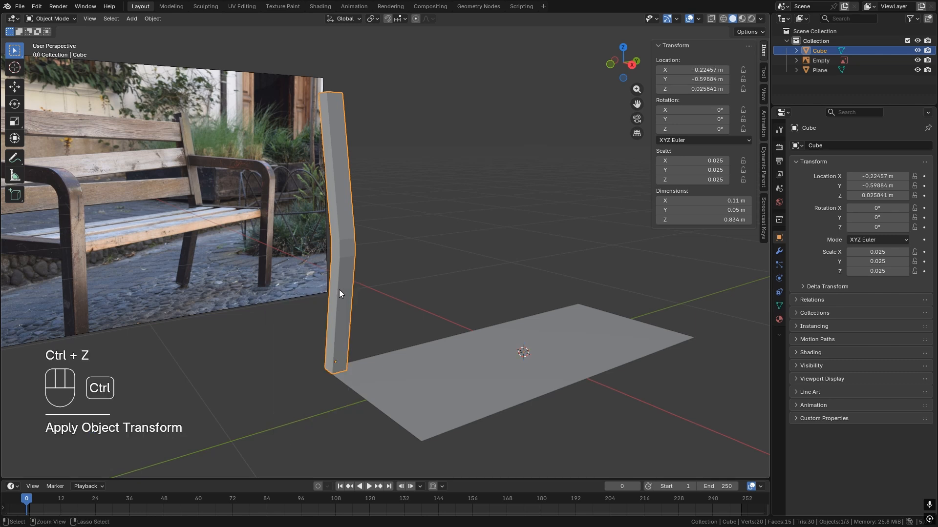
Step: Apply the post's scale and return to Edit Mode
key("ctrl+a")
key("s")
key("Tab")
Step: Extrude the front face of the bevelled bend forward as a seat rail and adjust its length along X
middle_click_drag(332, 298, 244, 324)
key("3")
left_click(392, 245)
key("e")
middle_click_drag(377, 276, 432, 210)
left_click(430, 264)
key("g")
key("x")
left_click(436, 251)
Step: Add an edge loop near the seat rail's front end and extrude the underside face down about 0.37 m as the front leg
key("ctrl+r")
left_click(397, 247)
left_click(481, 270)
key("3")
left_click(395, 224)
key("e")
key("z")
key("z")
left_click(388, 405)
middle_click_drag(493, 391, 529, 381, "alt")
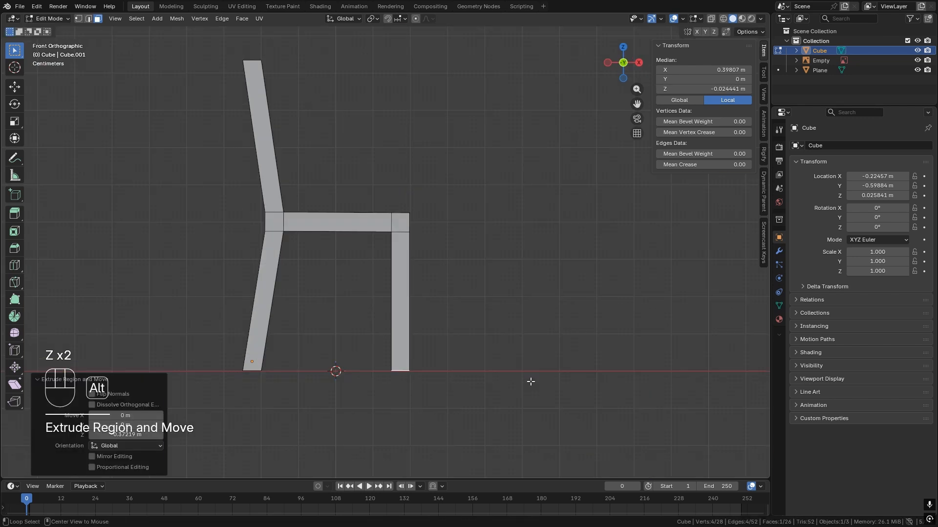
Step: Select the faces around the seat rail's front section and adjust their height along Z
middle_click_drag(439, 330, 409, 306)
key("3")
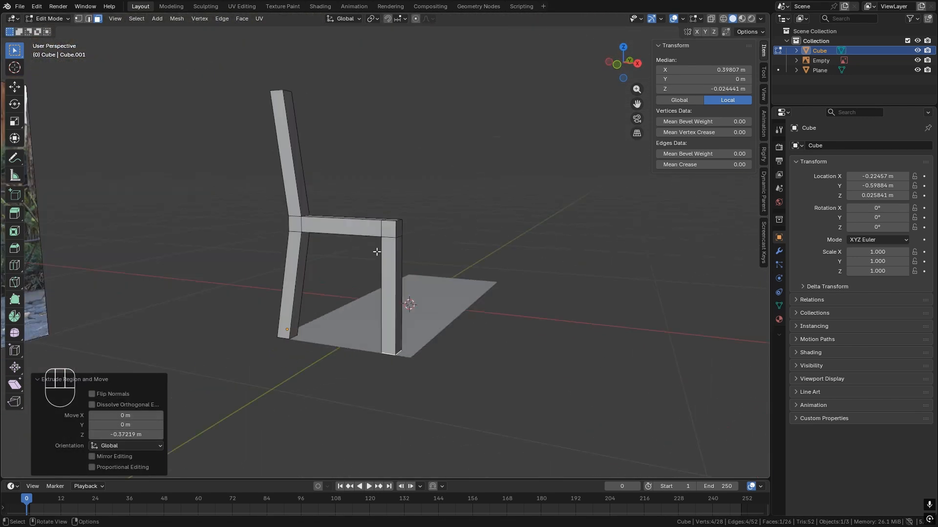
left_click(380, 237, "alt")
left_click(363, 223, "shift")
left_click(392, 227, "shift")
middle_click_drag(368, 247, 374, 232)
key("g")
key("z")
left_click(379, 311)
Step: Extrude the top face above the front leg upward along Z as the armrest support
middle_click_drag(379, 312, 342, 349)
left_click(390, 237)
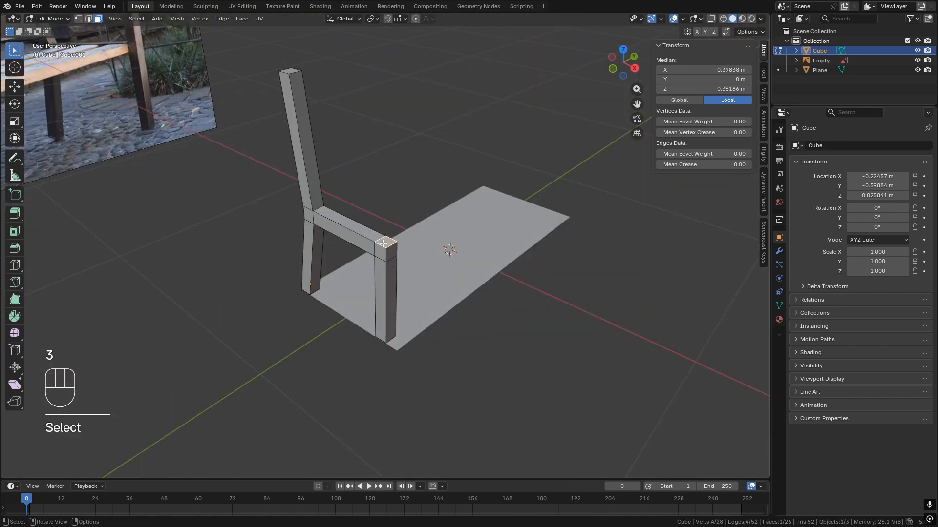
key("e")
key("z")
key("z")
left_click(410, 177)
middle_click_drag(410, 177, 436, 184)
Step: Add an edge loop near the top of the armrest support and extrude its rear face back to the post as the armrest
key("ctrl+r")
left_click(415, 201)
left_click(416, 186)
key("3")
left_click(396, 176)
key("e")
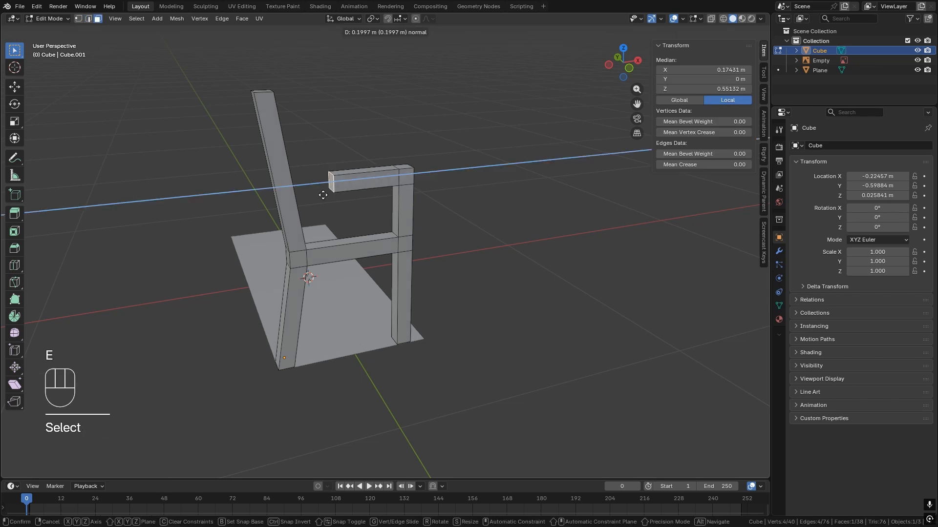
left_click(292, 196)
Step: Add an edge loop across the rear post at armrest height and bevel it into a band matching the armrest's thickness
middle_click_drag(292, 206, 279, 190)
key("ctrl+r")
key("ctrl+b")
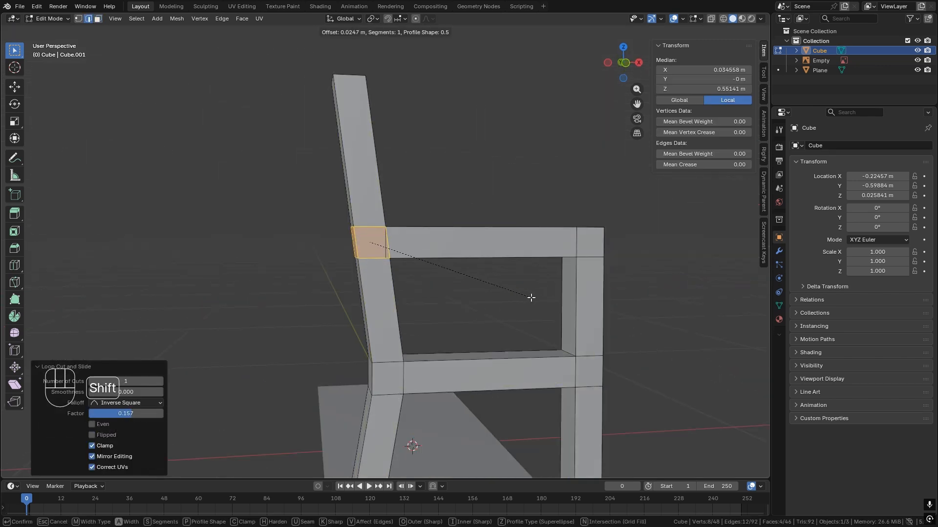
left_click(530, 297)
Step: Merge the armrest's rear end vertices with the rear post's band vertices, including a merge by distance on the whole frame
middle_click_drag(403, 284, 373, 305)
scroll(372, 306, "up", 3)
key("1")
left_click(320, 308)
left_click(327, 308, "shift")
key("m")
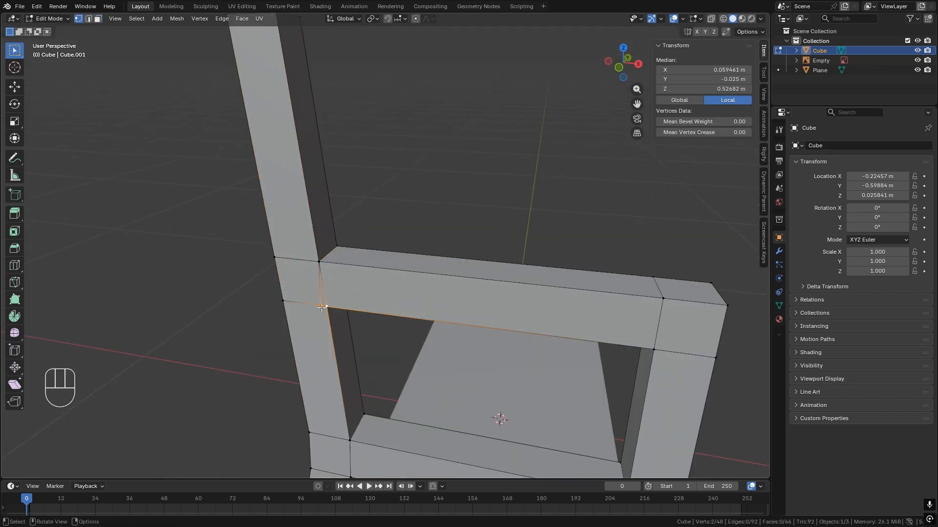
left_click(289, 348)
middle_click_drag(289, 342, 122, 337)
key("a")
key("m")
left_click(313, 295)
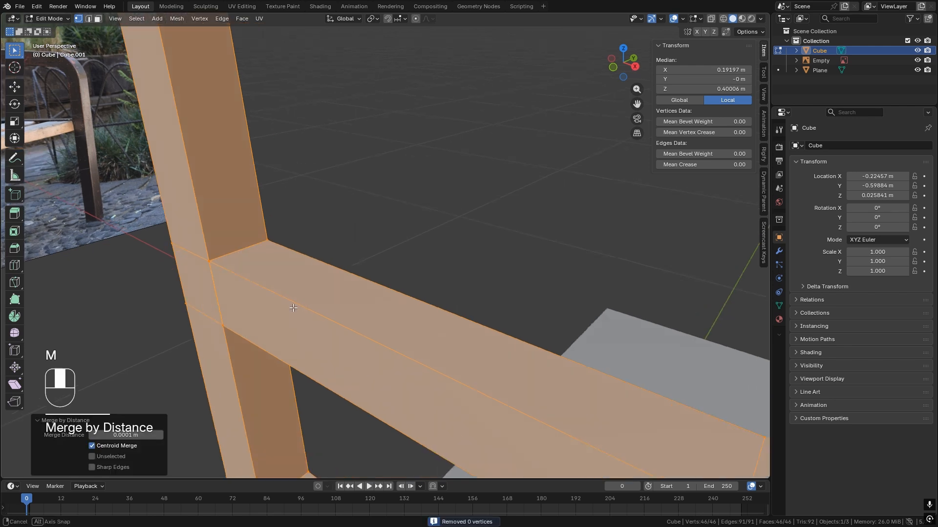
Step: Delete the hidden interior faces where the armrest meets the rear post
key("shift+z")
key("3")
left_click(266, 290)
key("Delete")
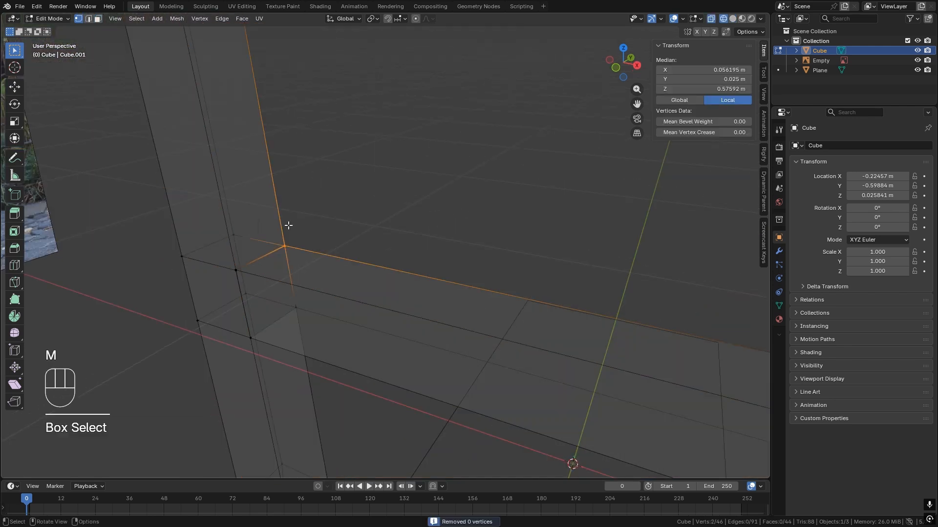
left_click(233, 225)
Step: Cut a diagonal edge across the armrest's front corner with the Knife tool on both sides
scroll(293, 264, "down", 5)
key("Tab")
key("shift+z")
key("Tab")
key("k")
mouse_move(459, 259)
middle_mouse_down()
mouse_move(389, 280)
mouse_move(299, 237)
mouse_move(423, 234)
middle_mouse_up()
key("Return")
Step: Dissolve the leftover straight edges around the armrest's front corner, keeping only the diagonal cut
key("2")
key("ctrl+x")
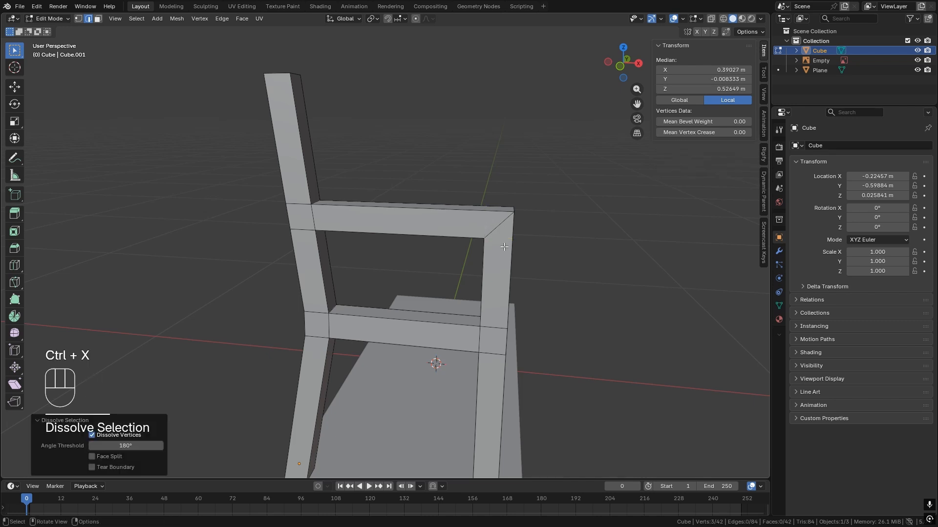
key("2")
left_click(475, 272)
middle_click_drag(496, 237, 273, 230)
key("ctrl+x")
left_click(248, 214)
key("ctrl+x")
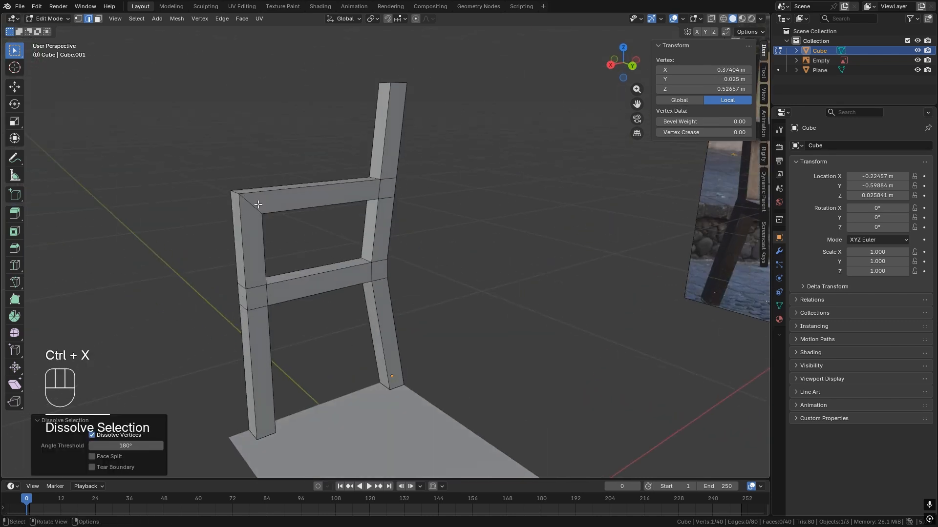
Step: Bevel the diagonal edge loop at the armrest's front corner into a rounded bend
left_click(258, 204, "alt")
key("ctrl+b")
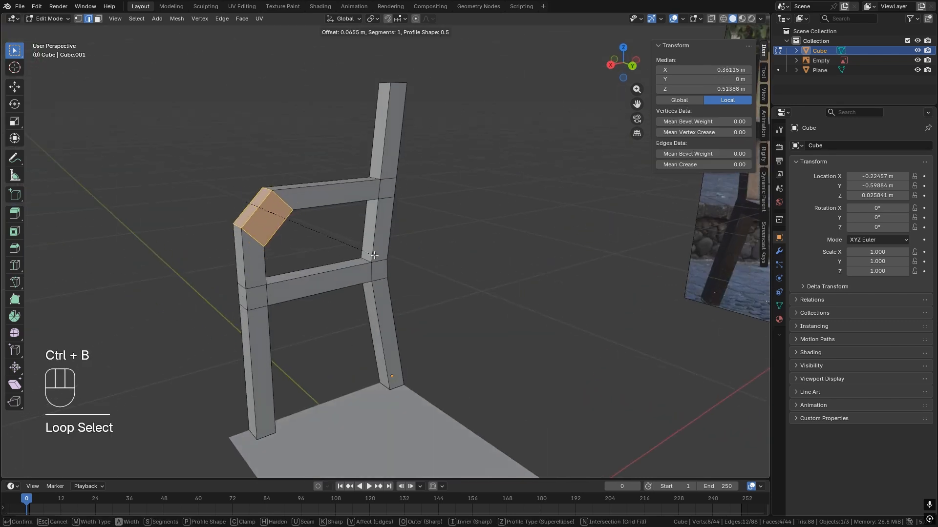
left_click(383, 257)
Step: Select the side frame's whole upper part above the leg ends and lower it along Z to shorten the legs
middle_click_drag(384, 257, 493, 264)
scroll(391, 293, "down", 5)
left_click(323, 317)
middle_click_drag(321, 318, 356, 308)
key("shift+z")
left_click_drag(323, 153, 426, 273)
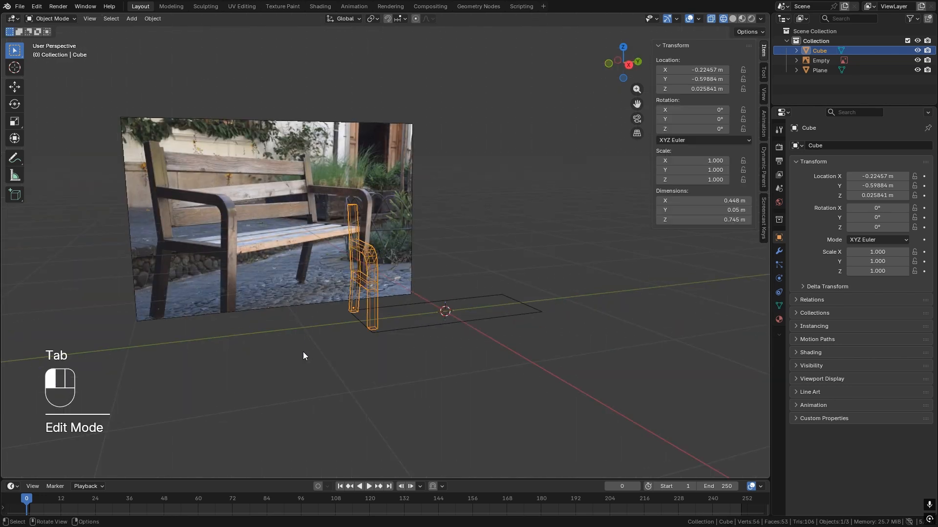
left_click(235, 359)
Step: Duplicate the whole side frame about 1.19 m along Y to the ground plane's other end
key("Tab")
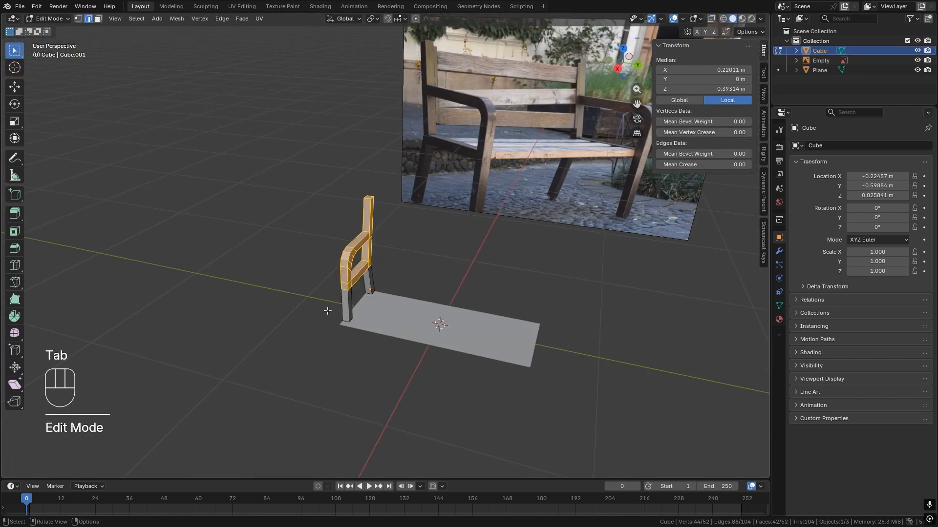
key("shift+d")
key("y")
left_click(569, 338)
Step: Adjust the duplicated frame's position along Y to line up with the ground plane's edge, and finish editing the mesh
middle_click_drag(569, 338, 468, 391, "alt")
middle_click_drag(469, 390, 382, 266, "shift")
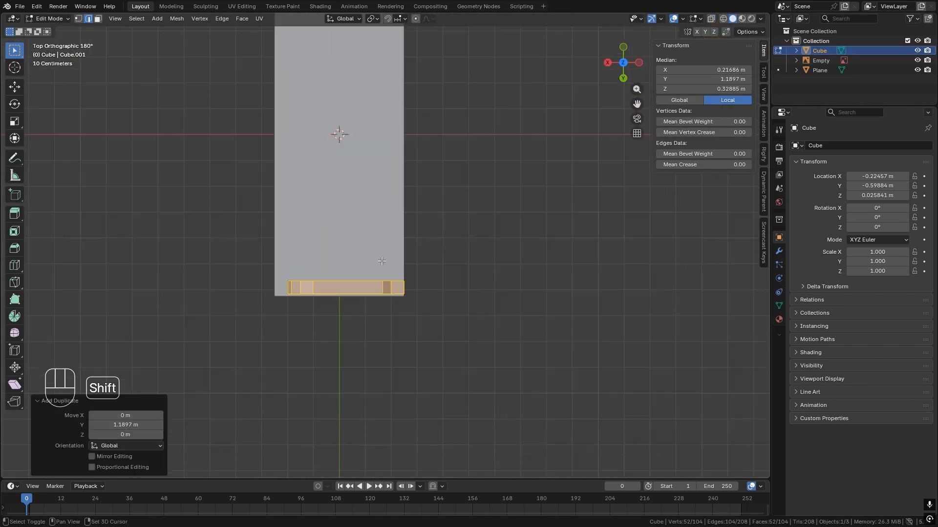
scroll(386, 273, "up", 3)
key("g")
key("y")
left_click(394, 320)
key("Tab")
left_click(521, 322)
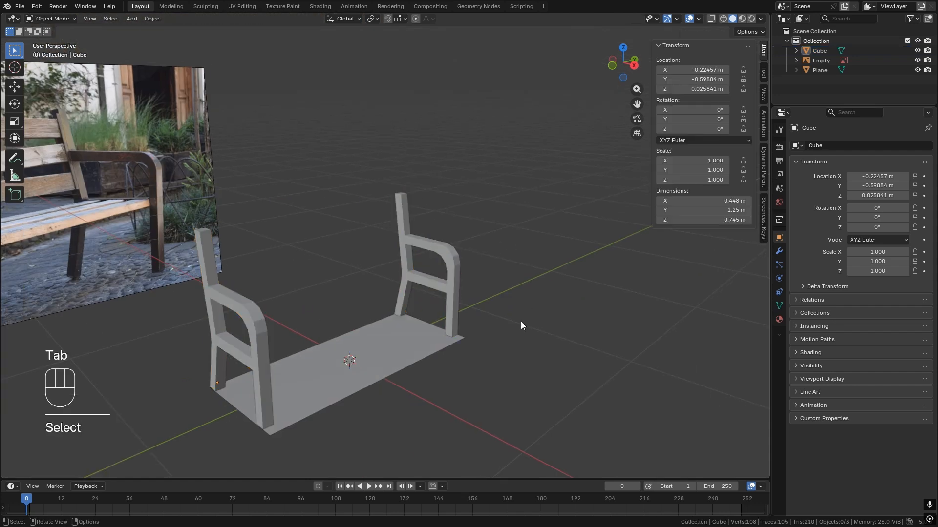
Step: Add a cube for the first seat slat and set its X dimension to 0.1 m
key("shift+a")
left_click(519, 333)
left_click(721, 201)
type("10")
key("BackSpace")
key("Return")
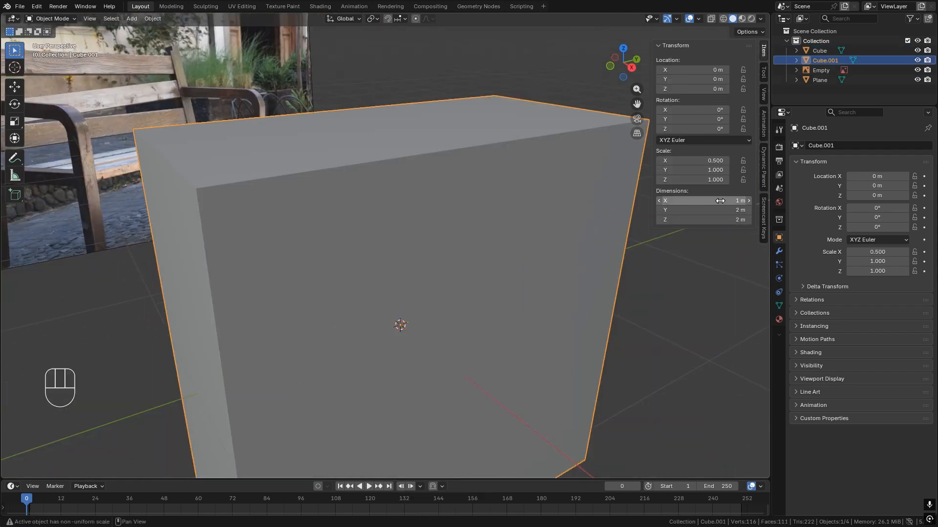
left_click(721, 201)
type("0.1")
key("Return")
Step: Size the slat to 1.12 m in Y and 0.05 m in Z, and raise it to the seat rails
left_click(721, 210)
type(".05")
key("Tab")
type(".02")
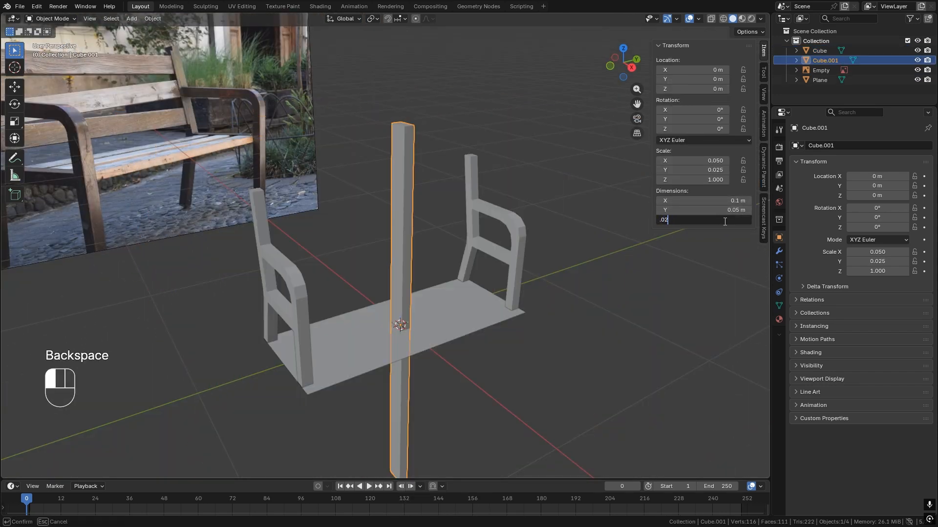
key("BackSpace")
type("5")
key("Return")
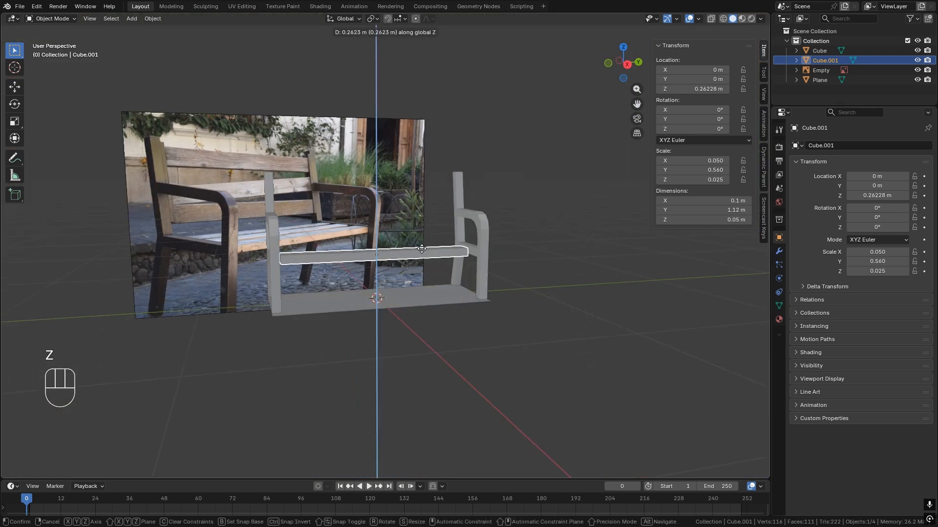
Step: Try thinner Z dimensions for the seat slat and settle on 0.045 m
left_click(727, 221)
type(".015")
key("Return")
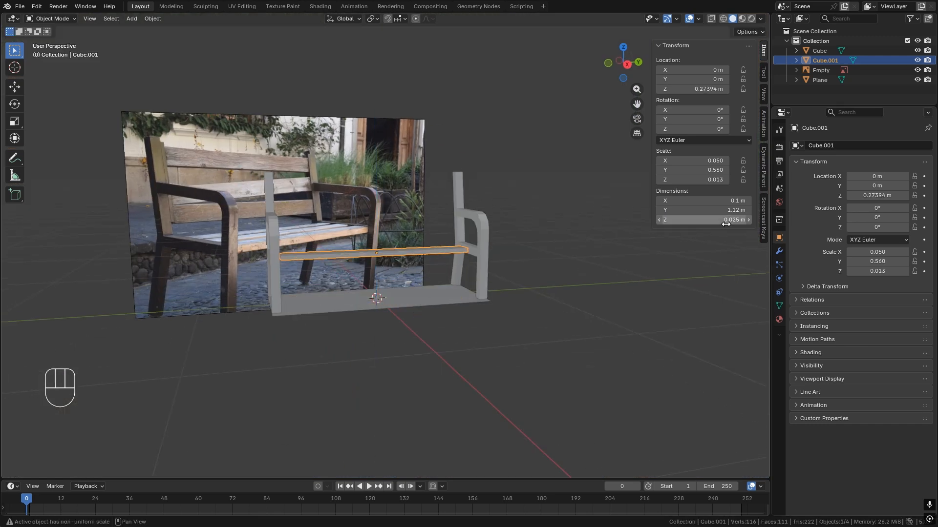
middle_click_drag(505, 300, 383, 312)
scroll(383, 311, "down", 3)
type(".04")
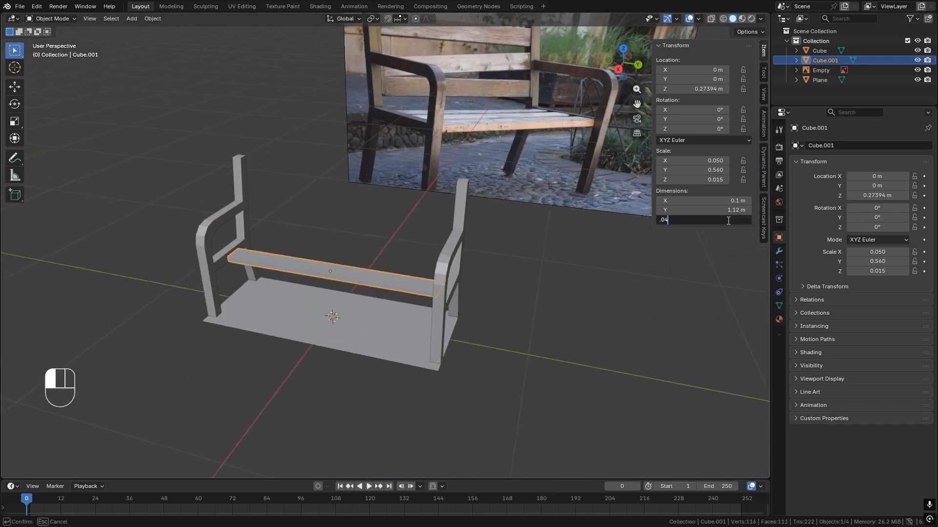
type("5")
key("Return")
Step: Scale the slat along Y to about 1.15 m so it spans between the side frames, and apply its scale
middle_click_drag(254, 286, 347, 257)
key("KP_3")
scroll(582, 301, "up", 1)
key("s")
key("y")
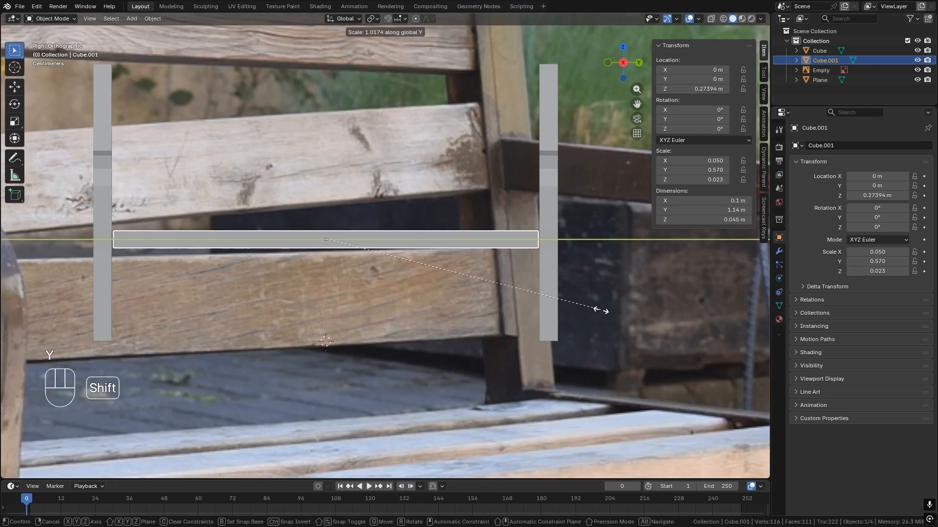
left_click(603, 311)
key("ctrl+s")
middle_click_drag(417, 256, 485, 286)
key("ctrl+a")
left_click(445, 270)
Step: Move the slat along X to the front of the seat rails, at about 0.104 m
scroll(403, 312, "down", 3)
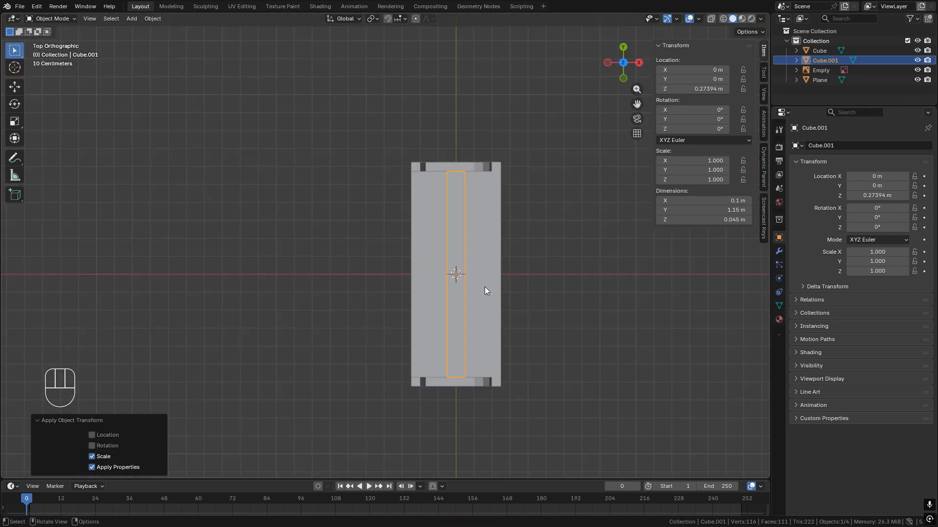
key("g")
key("x")
left_click(695, 302)
scroll(576, 312, "up", 3)
middle_click_drag(562, 322, 378, 255)
key("g")
key("y")
key("x")
left_click(484, 257)
Step: Set the slat's X dimension to 0.08 m and Z dimension to 0.04 m, and nudge it slightly forward along X
left_click(728, 201)
type(".08")
key("Return")
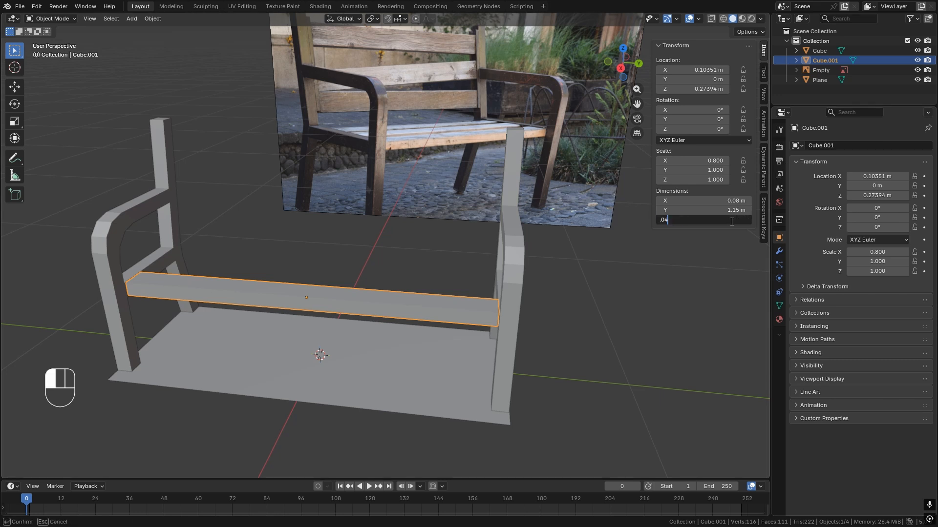
middle_click_drag(640, 207, 806, 221)
middle_click_drag(505, 293, 530, 306)
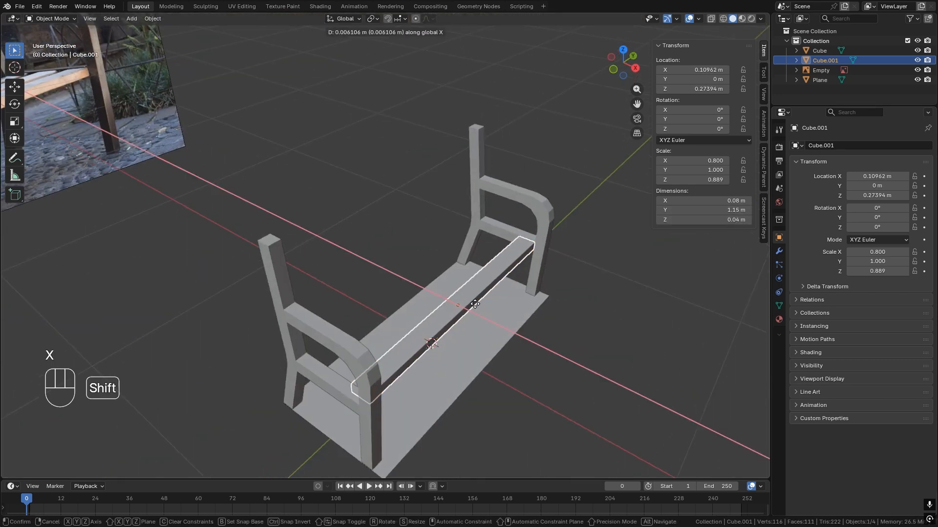
left_click(507, 316)
Step: Duplicate the seat slat twice along X, spacing the copies about 0.12 m apart toward the back
key("shift+d")
key("x")
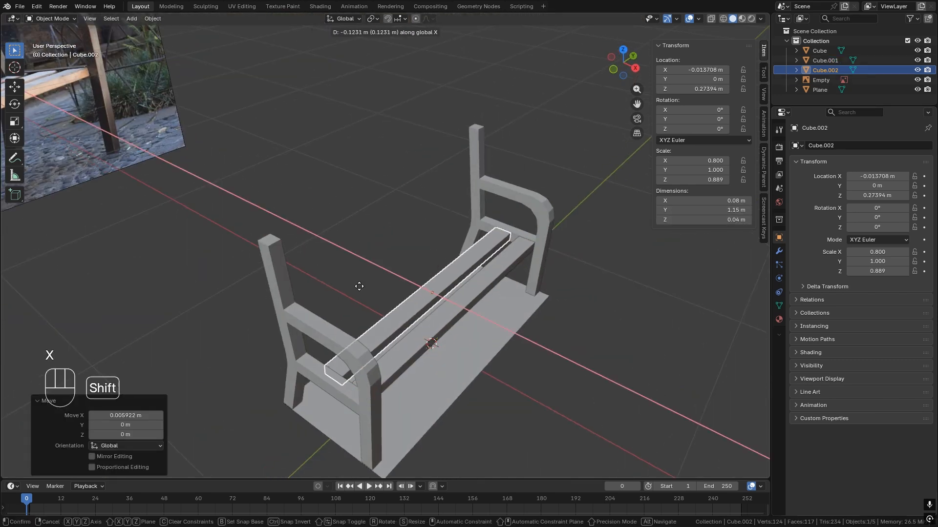
left_click(361, 287)
key("shift+d")
key("x")
left_click(383, 297)
middle_click_drag(382, 297, 403, 344)
scroll(497, 357, "up", 3)
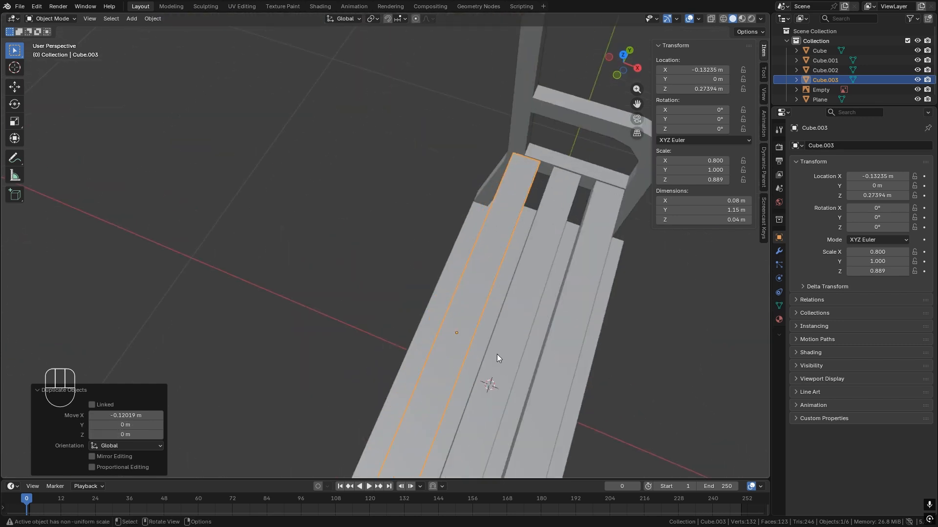
Step: Delete the two duplicated seat slats, keeping only the front one
middle_click_drag(497, 355, 428, 286, "shift")
left_click(421, 231)
key("Delete")
left_click(444, 207)
key("Delete")
Step: Set the front slat's X dimension to 0.07 m and nudge it about 0.001 m forward along X
left_click(494, 215)
left_click(740, 219)
type(".0")
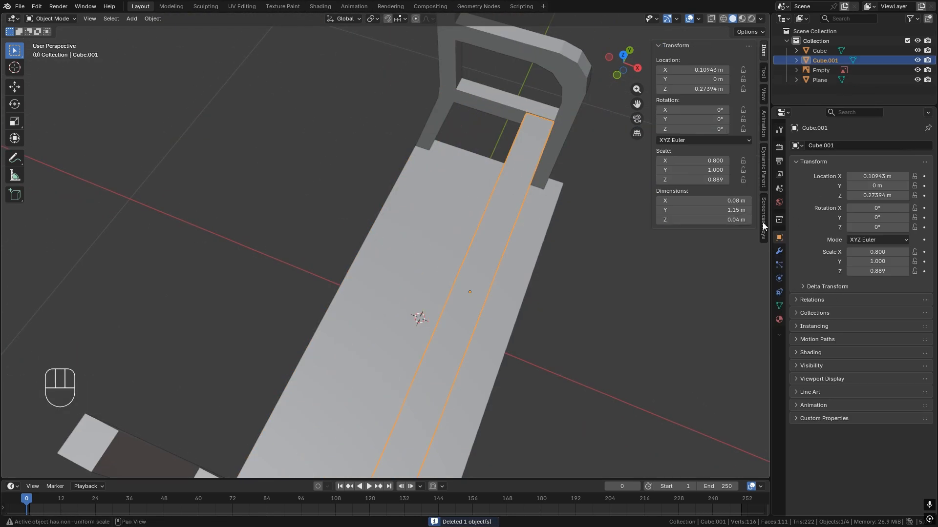
scroll(493, 251, "down", 4)
mouse_move(481, 250)
middle_mouse_down()
mouse_move(391, 191)
mouse_move(466, 254)
middle_mouse_up()
key("g")
key("x")
left_click(465, 257)
Step: Duplicate the narrowed slat twice along X toward the back to fill the seat with three slats
middle_click_drag(442, 288, 466, 290)
key("shift+d")
key("x")
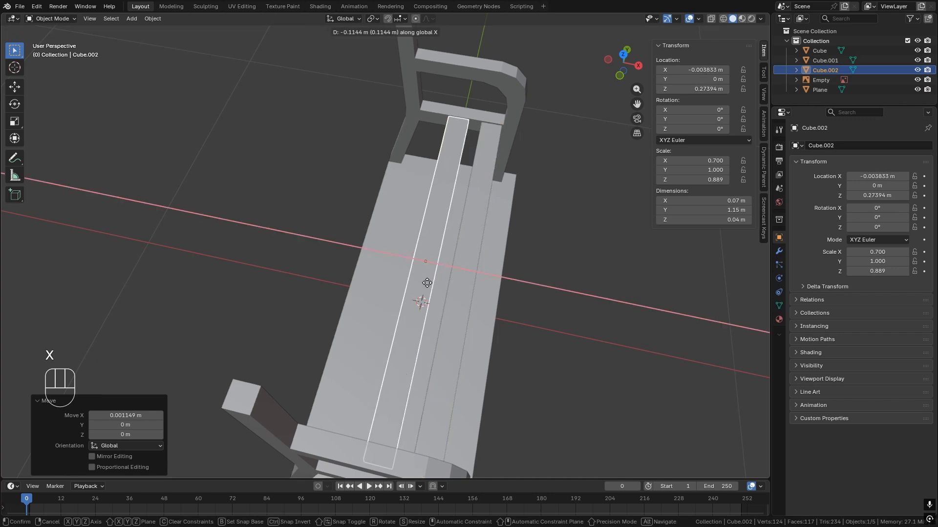
left_click(425, 282)
key("shift+d")
key("x")
left_click(389, 280)
Step: Adjust the middle seat slat's position along X to even out the gaps
left_click(419, 283)
key("g")
key("x")
left_click(442, 298)
Step: Duplicate all three seat slats in place and rotate the copies 90° about Y for the backrest
left_click(429, 305, "shift")
middle_click_drag(423, 312, 482, 265)
key("shift+d")
right_click(424, 287)
scroll(430, 287, "down", 2)
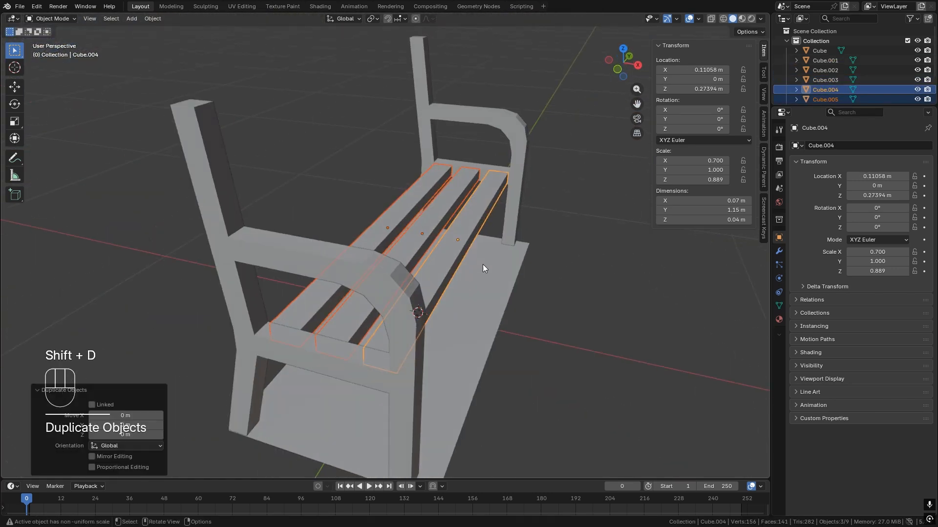
key("r")
key("y")
key("9")
key("0")
key("Return")
Step: Move the three copies onto the rear posts and tilt them to about 82.7° around Y to match the posts
key("KP_1")
key("g")
left_click(421, 183)
key("r")
left_click(531, 174)
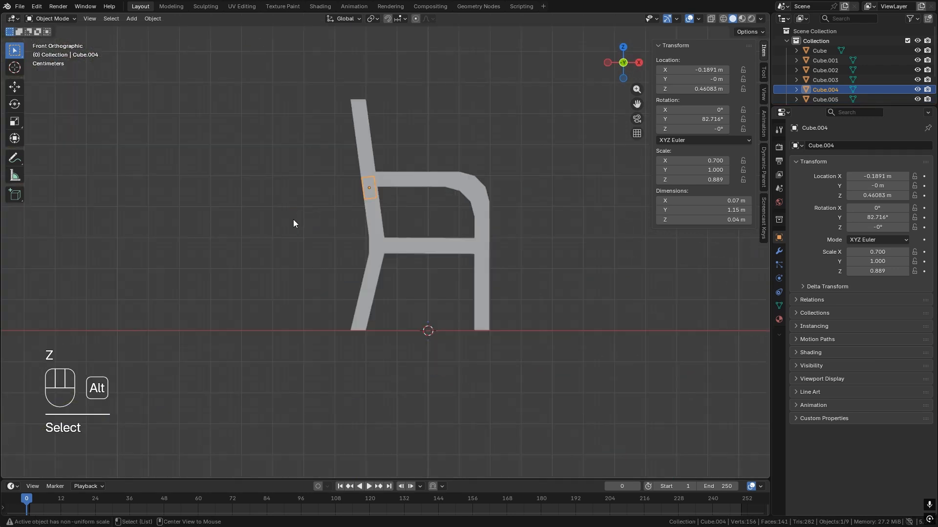
Step: Space the individual backrest slats along the rear posts and set their X dimension to 0.1 m
key("g")
left_click(375, 218)
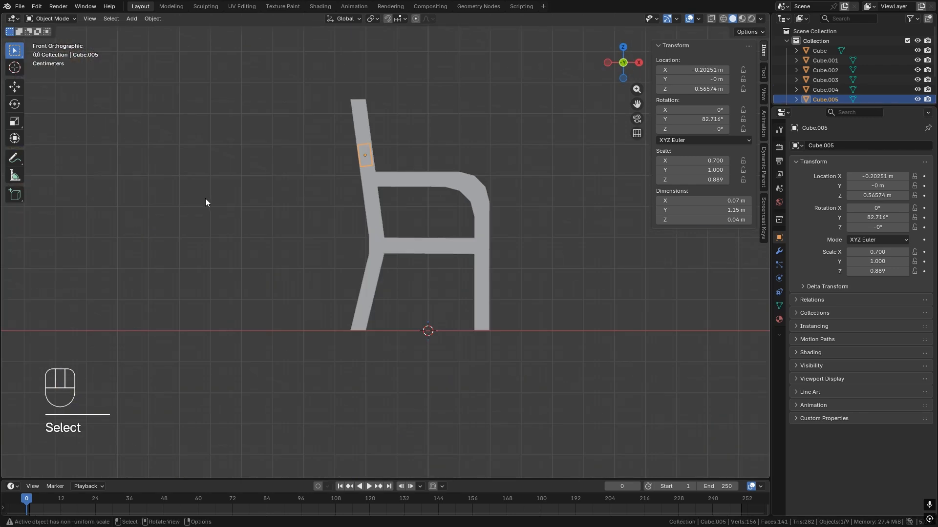
key("g")
left_click(369, 189)
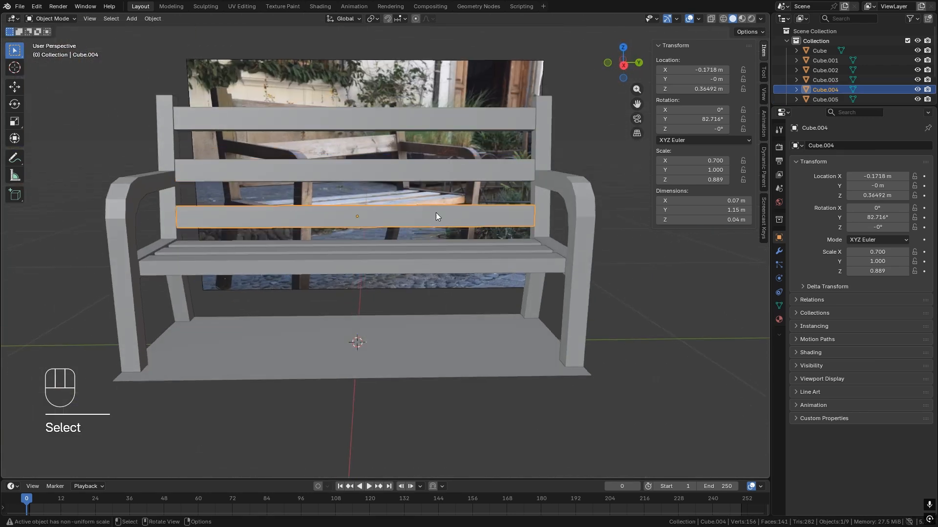
left_click(720, 198)
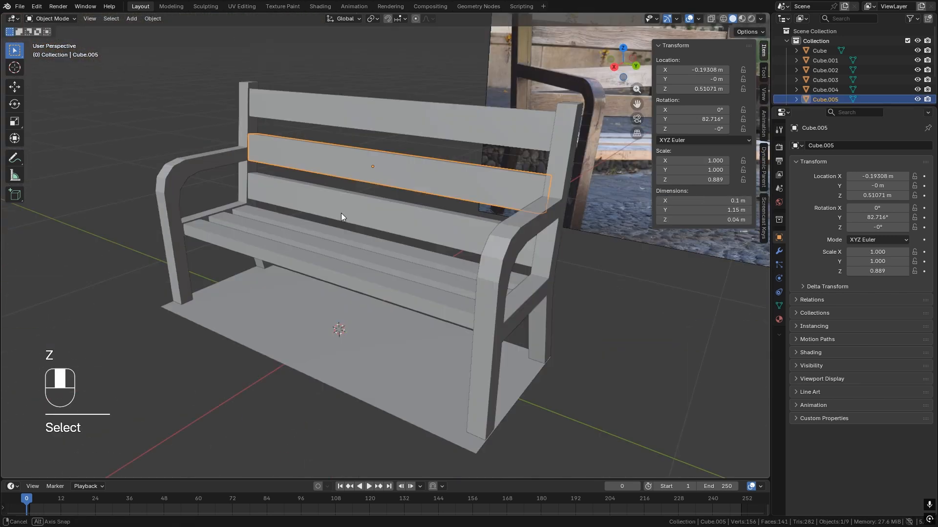
Step: Move the middle backrest slat down along the rear posts and tilt it slightly in the side view
key("KP_3")
key("g")
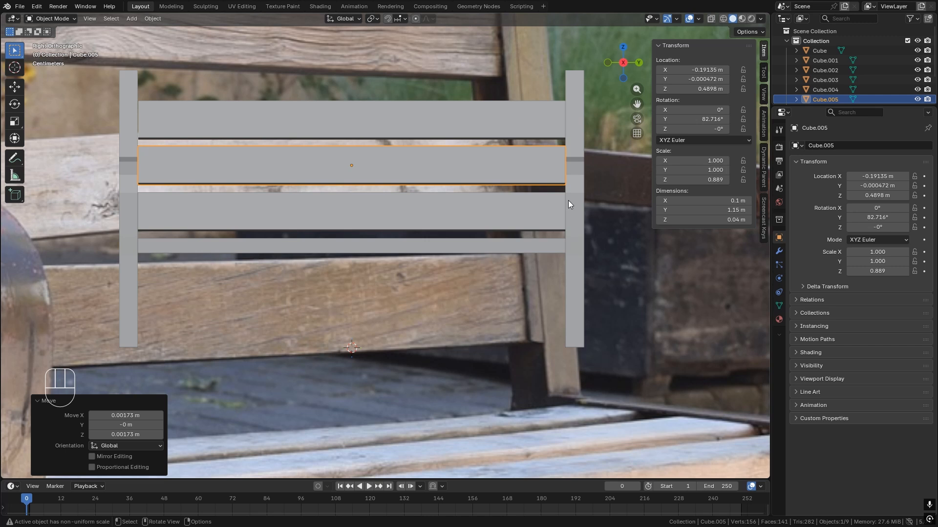
key("r")
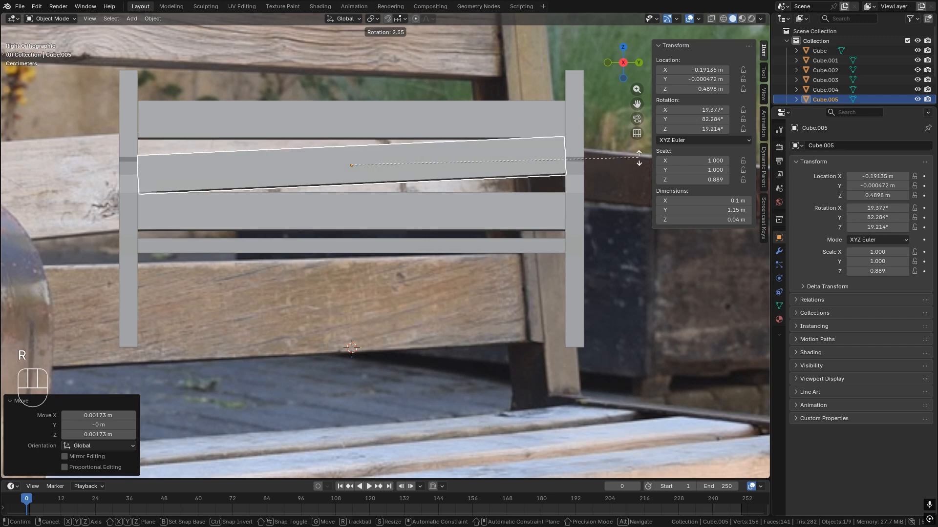
left_click(614, 228)
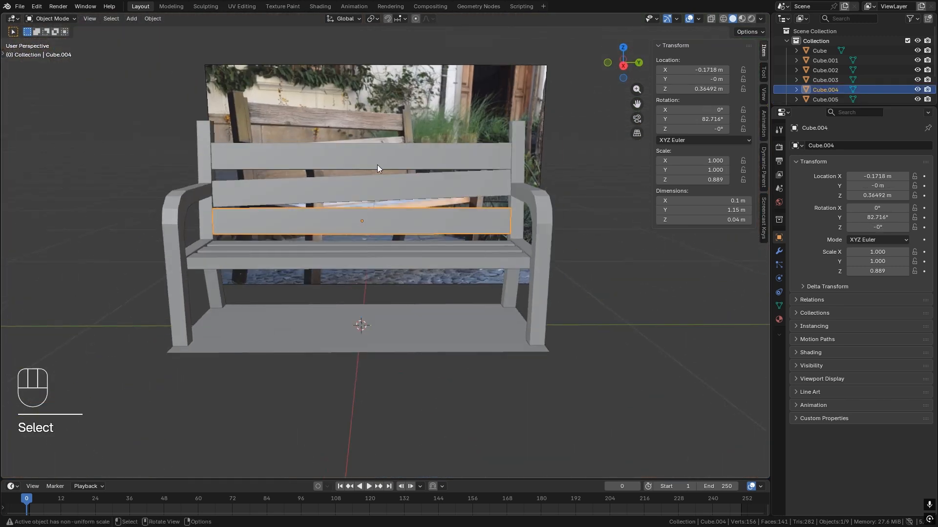
Step: Raise the top backrest slat along Z to widen its gap from the middle slat
key("g")
key("z")
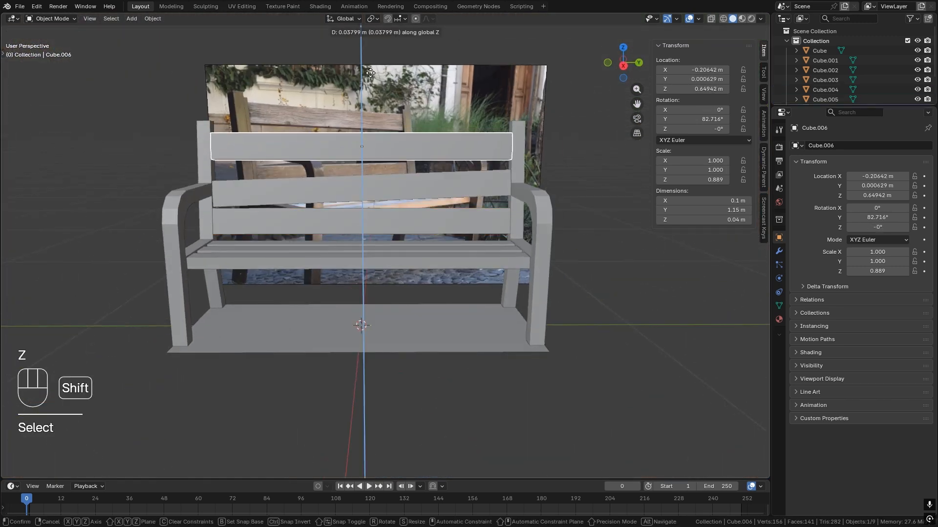
left_click(555, 224)
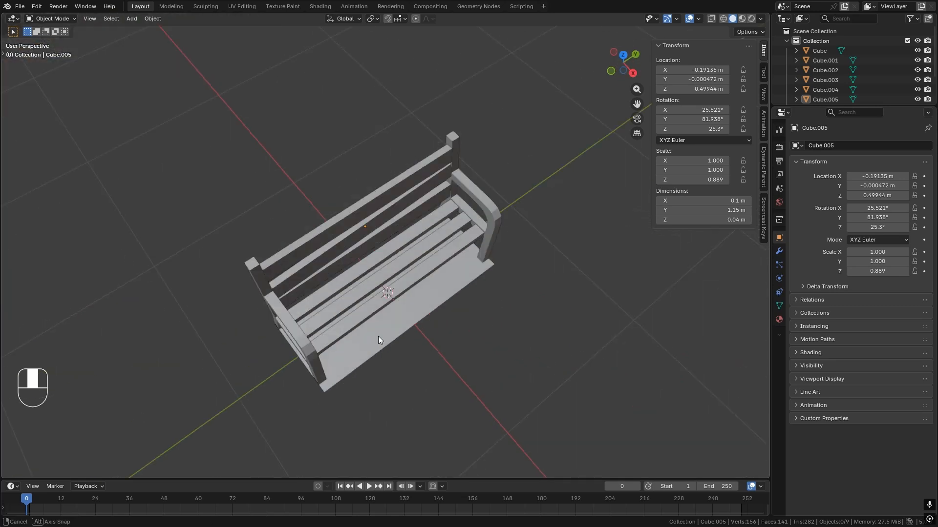
Step: Delete the ground plane under the bench
left_click(385, 303)
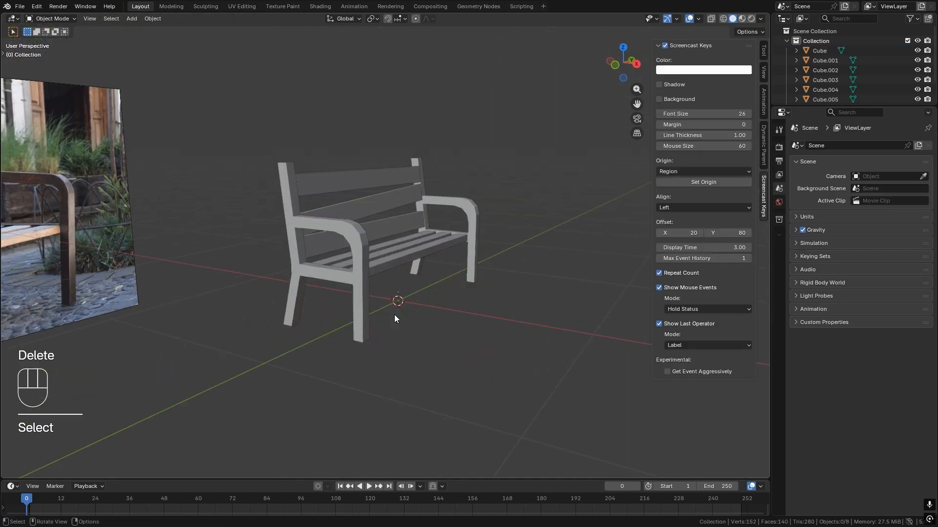
key("Delete")
Step: Move the front legs and armrest bends forward along X to make the side frames 0.545 m deep
middle_click_drag(394, 315, 225, 321, "alt")
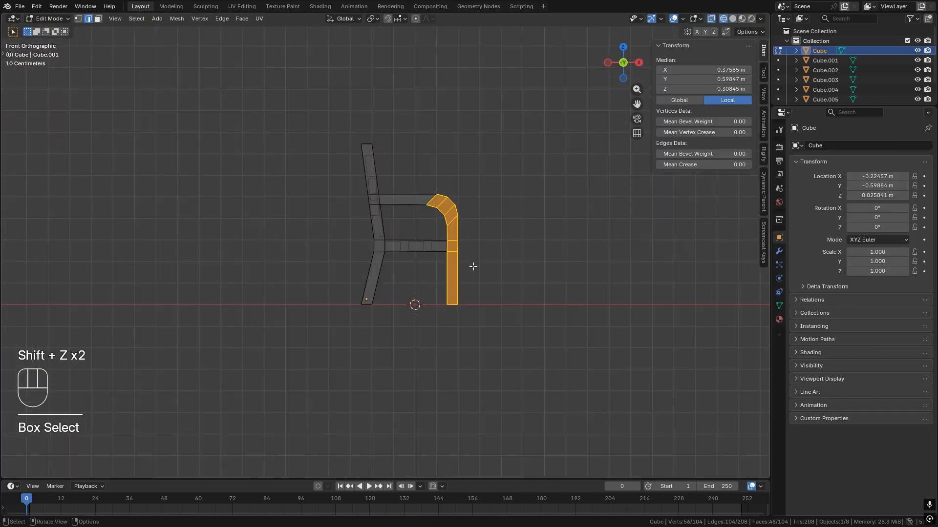
key("g")
key("x")
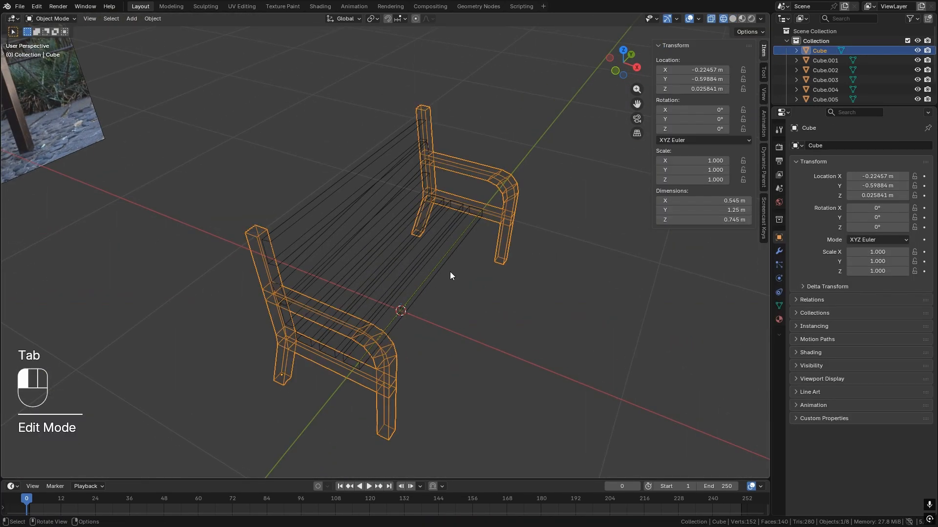
Step: Set the seat slats' X dimension to 0.1 m and space them along X across the deeper seat
left_click(442, 272)
double_click(716, 200)
type(".1")
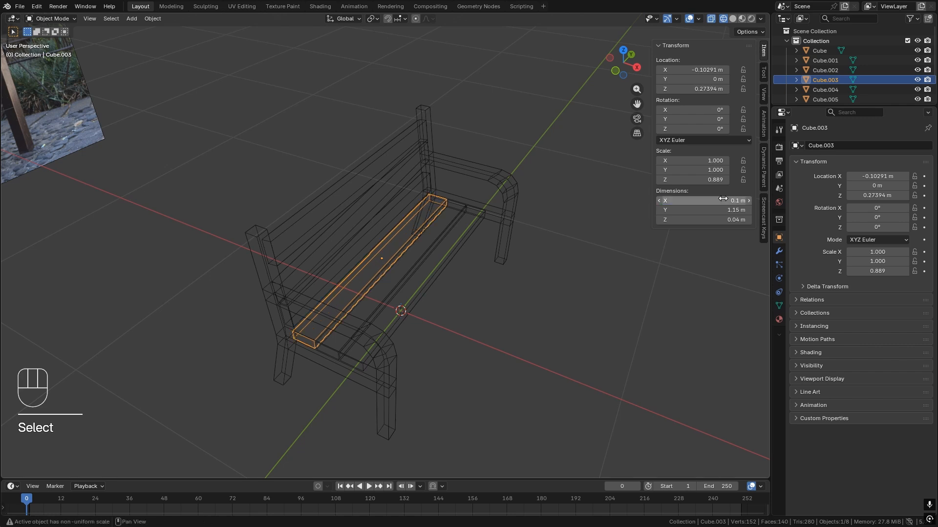
key("g")
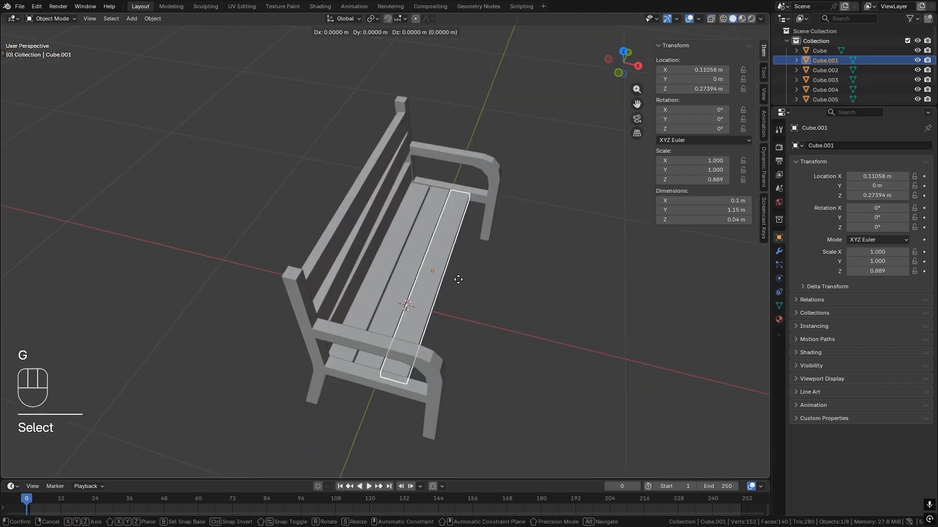
key("x")
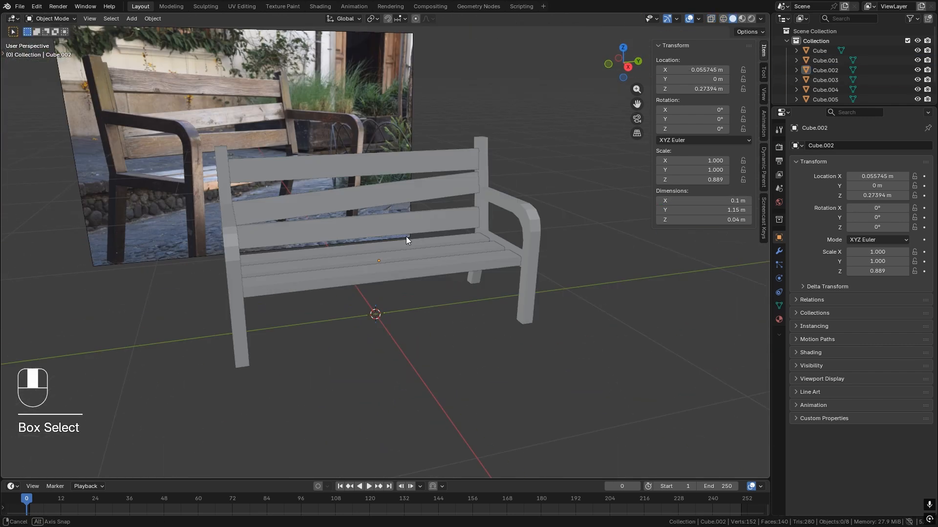
middle_click_drag(406, 237, 383, 272)
Step: Raise the armrests of both side frames about 0.05 m along Z
left_click(383, 272)
key("Tab")
key("Tab")
key("Tab")
key("shift+z")
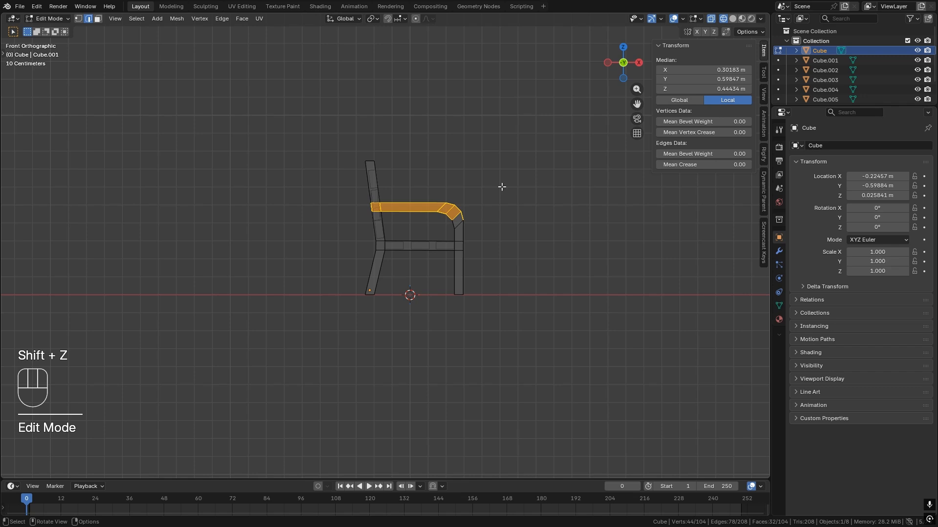
key("g")
key("z")
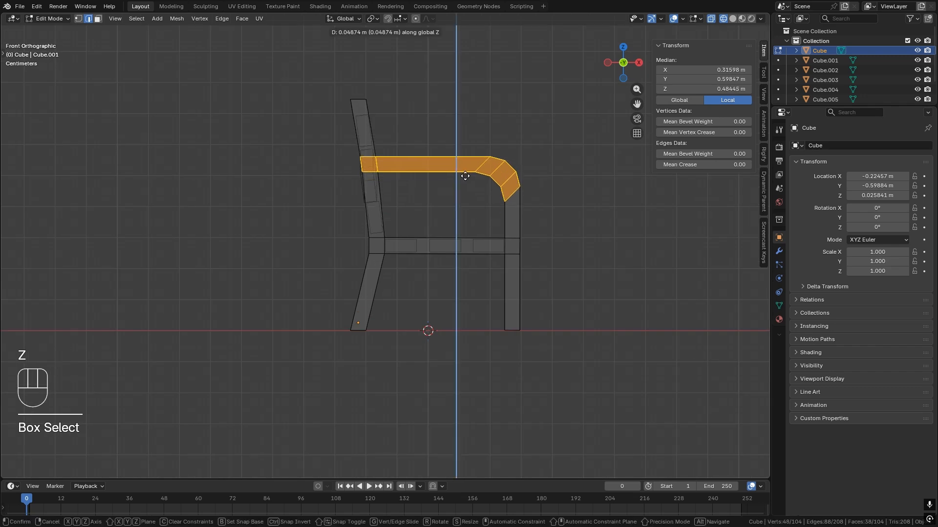
left_click(468, 178)
Step: Shift the joints between armrests and rear posts to line up with the slanted posts
left_click_drag(354, 181, 391, 156)
key("g")
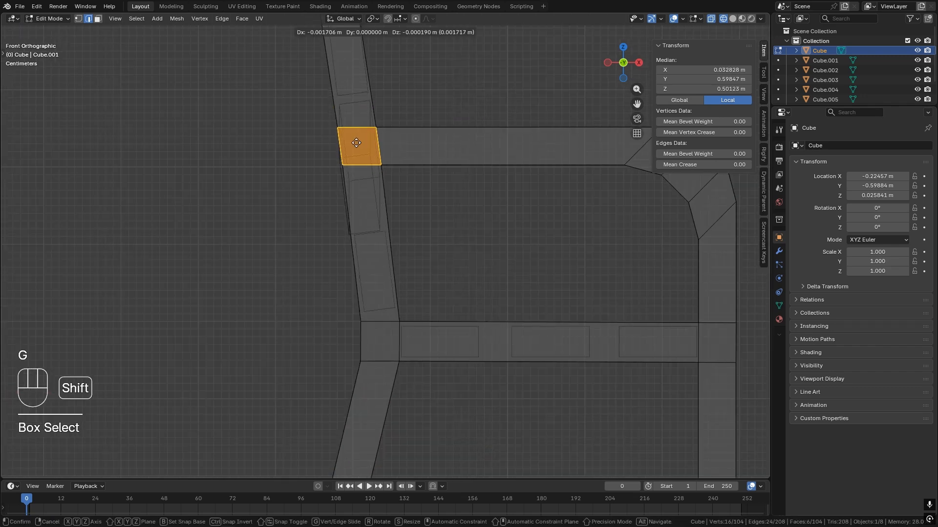
Step: Raise the seat rails along Z and lift the three seat slats to the same height
key("z")
left_click(606, 292)
key("Tab")
left_click(576, 322)
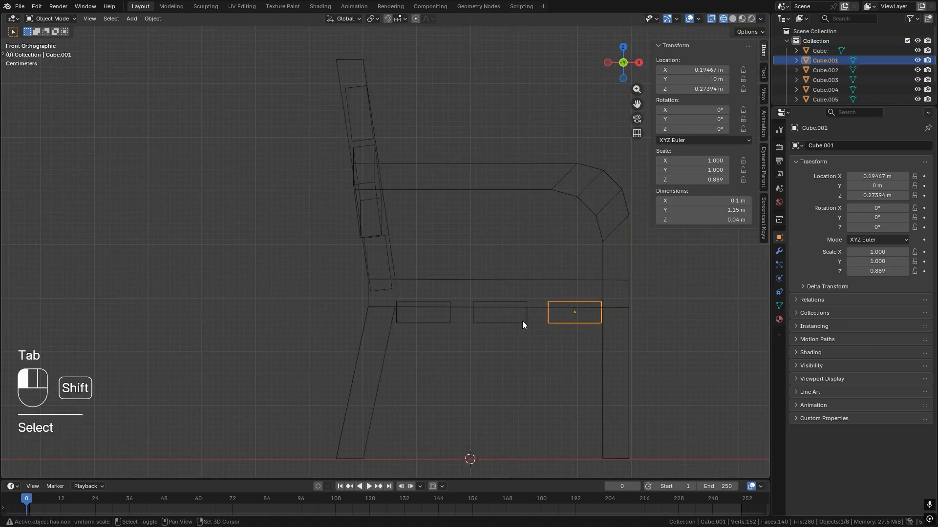
left_click(492, 246)
Step: Rotate the middle backrest slat about Z so its skewed ends fit within the rear posts
left_click(379, 253)
left_click(385, 254)
key("r")
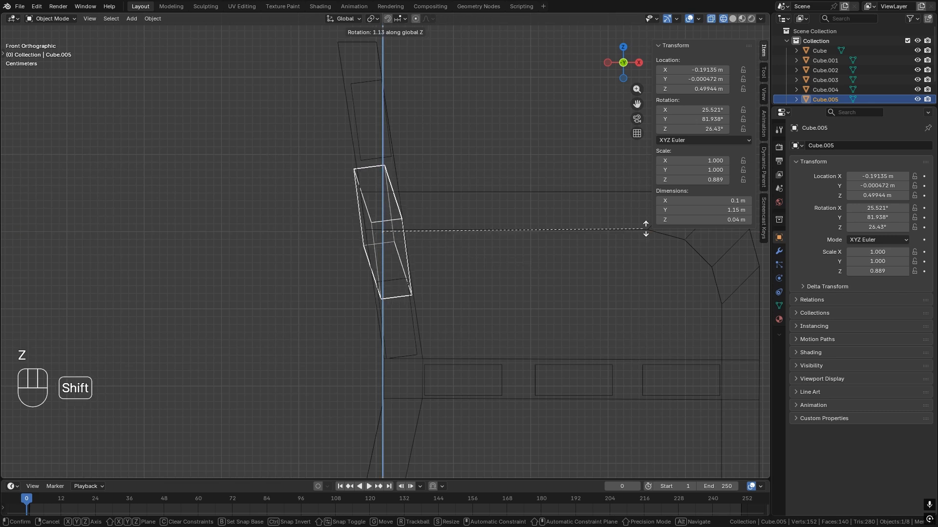
left_click(751, 241)
Step: Adjust the top backrest slat's position along the rear posts, return to solid shading and save the file
left_click(358, 82)
key("shift+d")
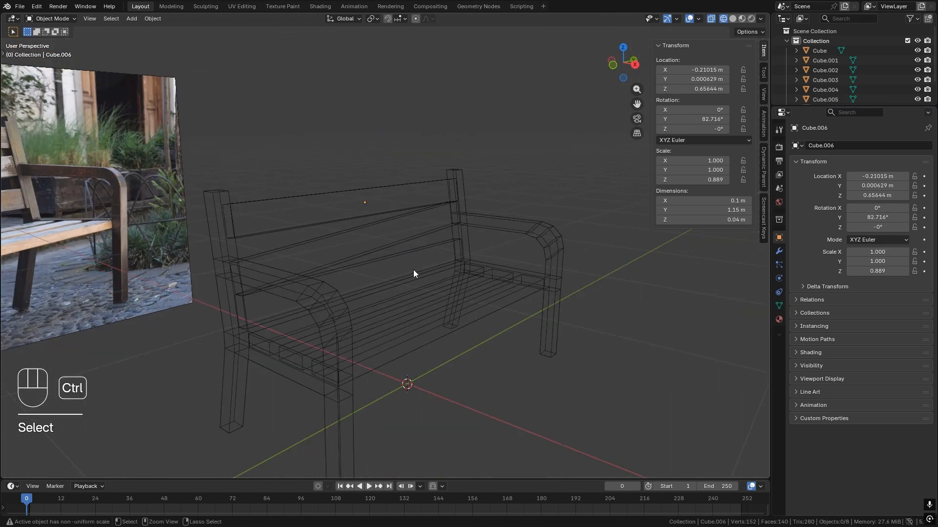
key("shift+z")
key("ctrl+s")
Step: Move the top backrest slat up along the rear posts to about Z 0.684 m
middle_click_drag(521, 319, 421, 274)
scroll(489, 307, "down", 2)
scroll(418, 254, "up", 2)
left_click(411, 188)
key("KP_1")
key("g")
key("shift+z")
key("g")
left_click(381, 186)
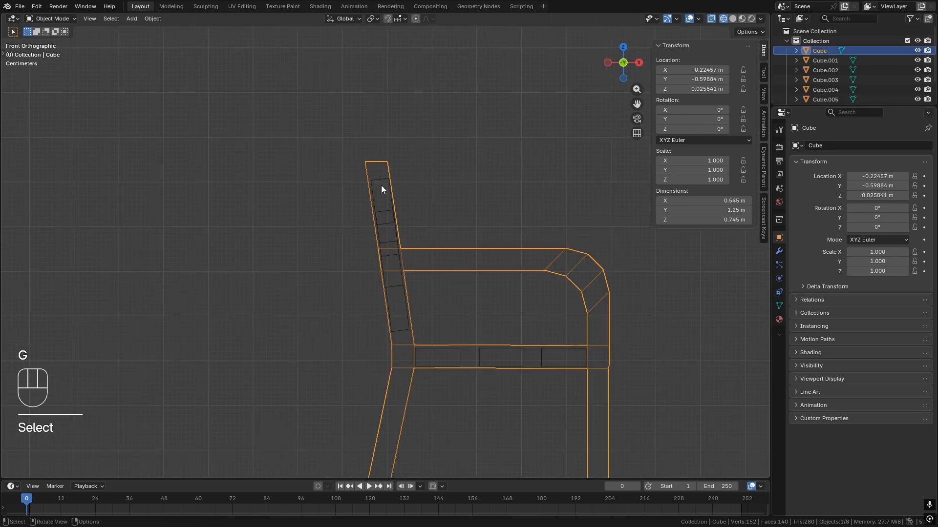
left_click(381, 187)
key("g")
left_click(385, 199)
middle_click_drag(384, 198, 339, 263)
scroll(339, 267, "down", 2)
key("shift+z")
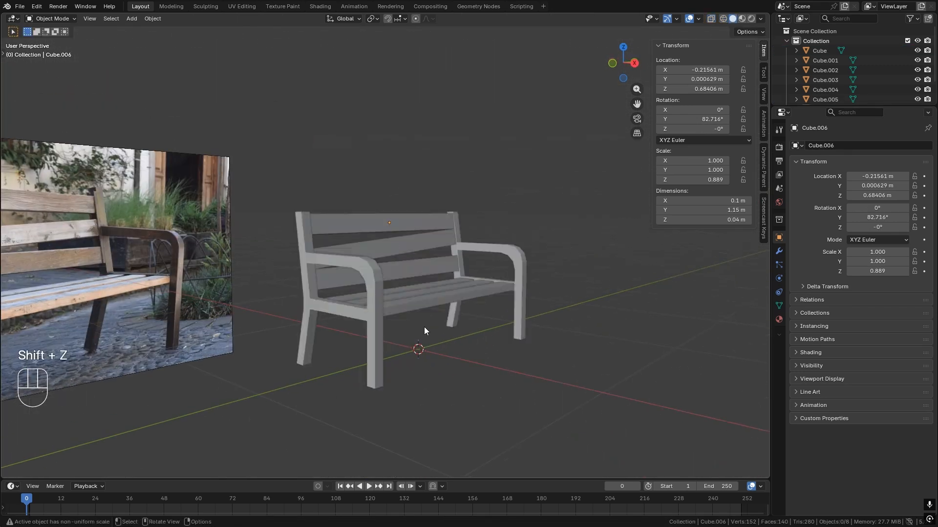
Step: Rotate the middle backrest slat by about -1.01° in the view to reduce its slant
middle_click_drag(435, 350, 373, 313)
scroll(374, 310, "up", 1)
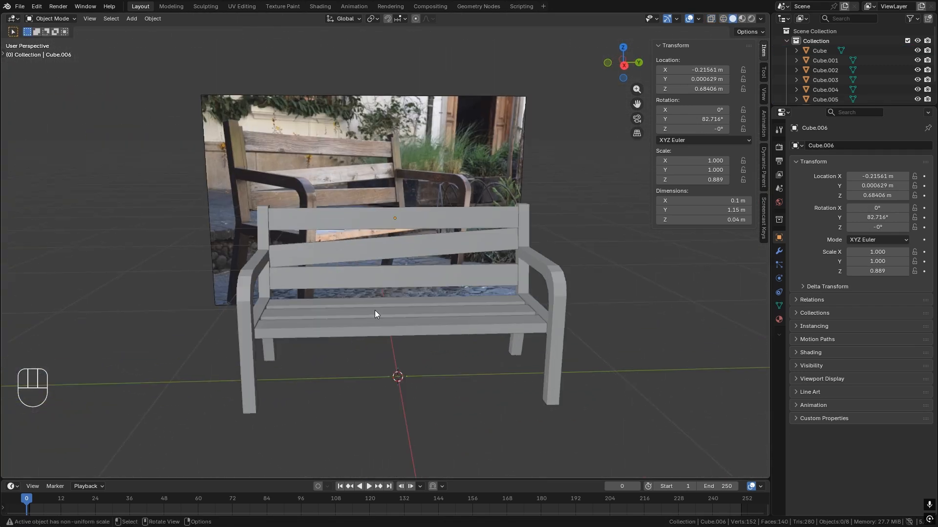
left_click(389, 246)
middle_click_drag(393, 259, 413, 329, "alt")
left_click(581, 454)
Step: Space the middle and top backrest slats along the rear posts, placing the top one at about Z 0.668 m
key("KP_1")
key("shift+z")
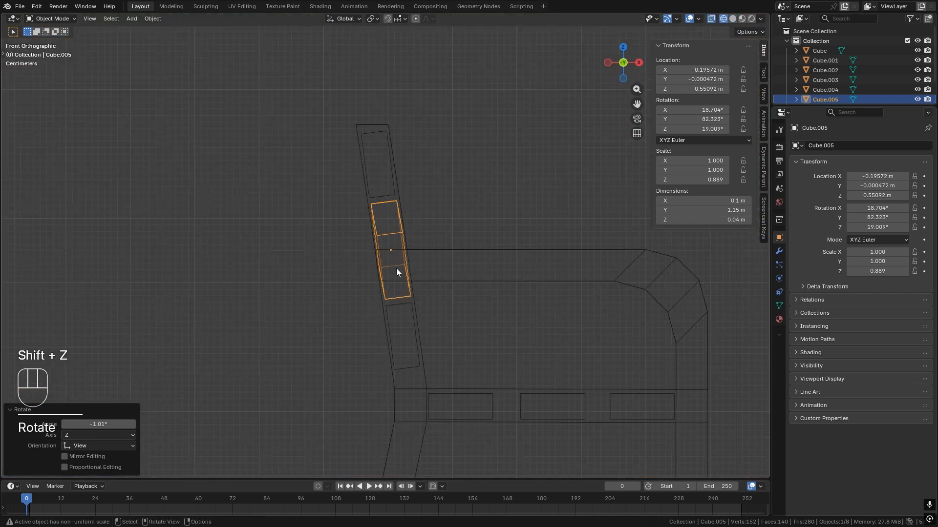
left_click(375, 195)
key("g")
key("z")
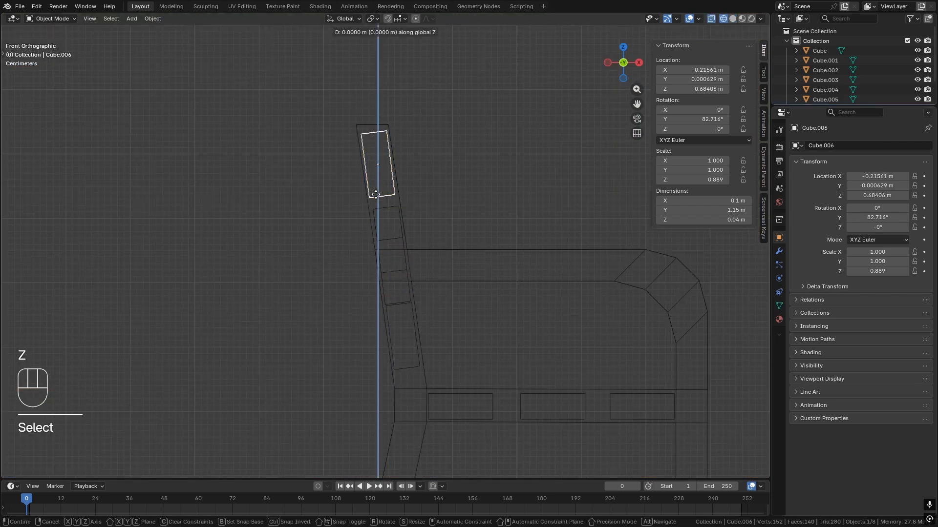
left_click(399, 294)
key("shift+z")
Step: Scale the three backrest slats lengthwise to about 1.13 m, leaving small gaps at the rear posts
mouse_move(399, 295)
middle_mouse_down()
mouse_move(366, 309)
mouse_move(397, 380)
mouse_move(366, 335)
middle_mouse_up()
scroll(371, 303, "up", 3)
left_click(388, 249)
left_click(407, 190, "shift")
left_click(410, 164, "shift")
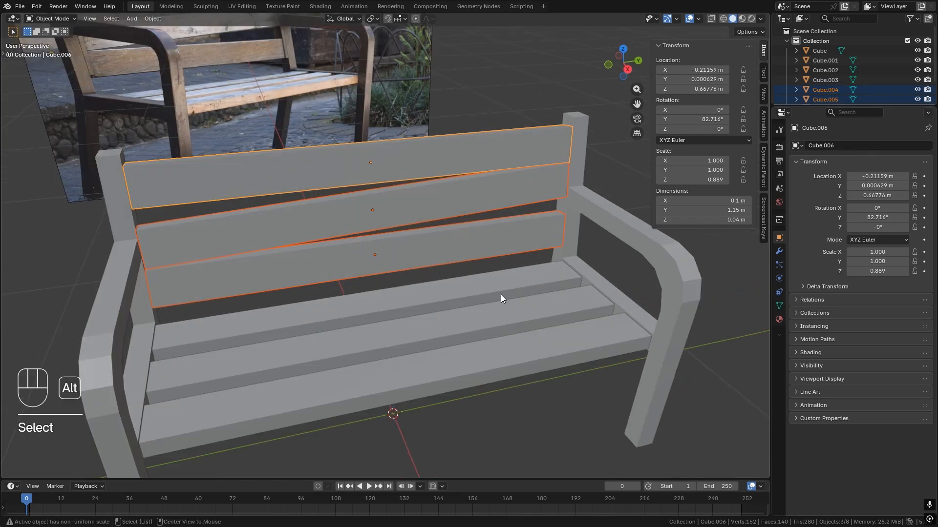
middle_click_drag(500, 294, 562, 296, "alt")
key("s")
key("x")
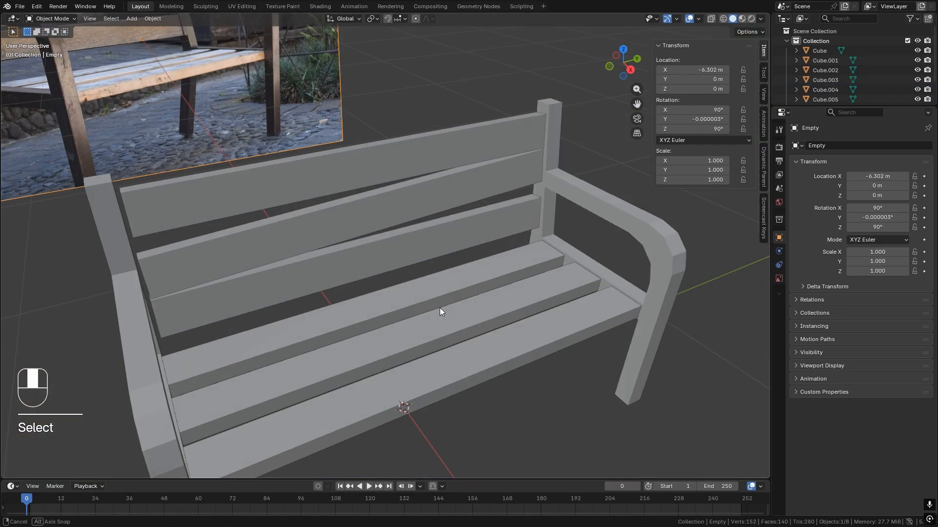
Step: Duplicate the upper inner faces of one rear post and separate them into their own object
middle_click_drag(440, 310, 505, 243)
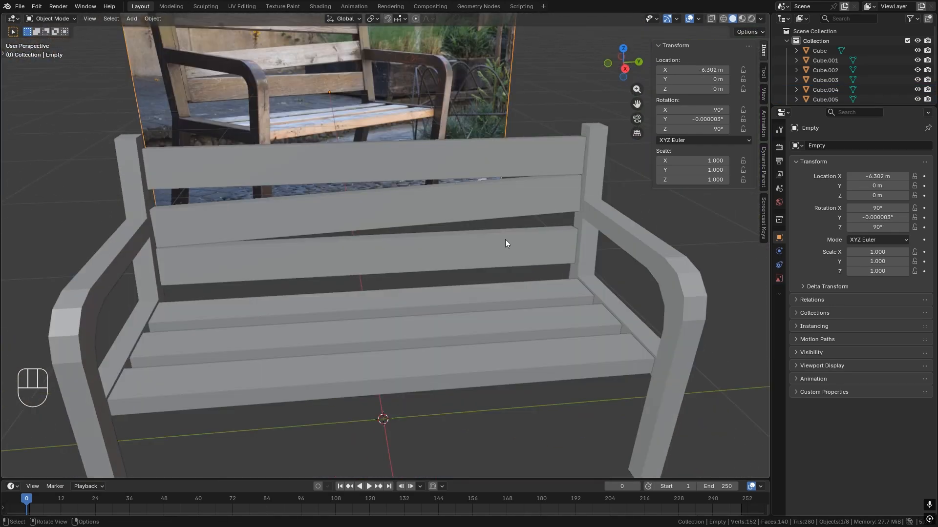
middle_click_drag(478, 192, 162, 237)
key("shift+d")
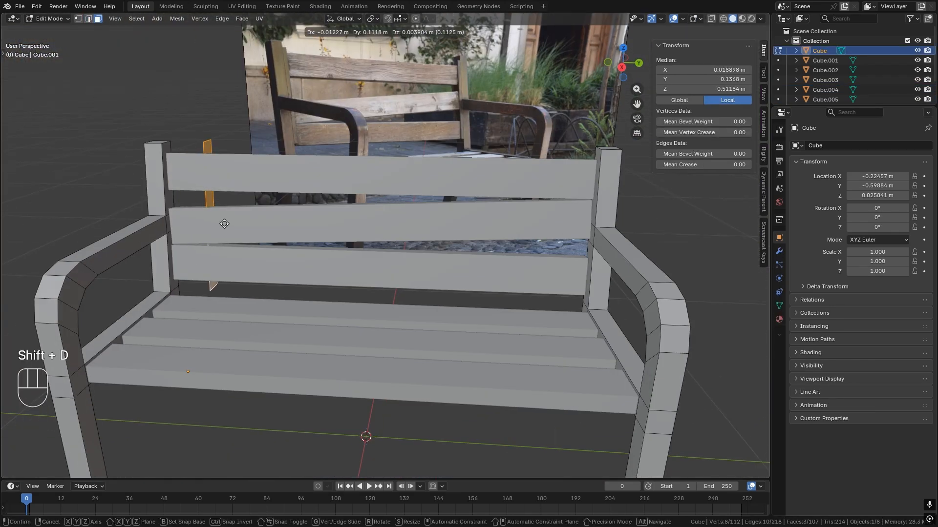
key("Tab")
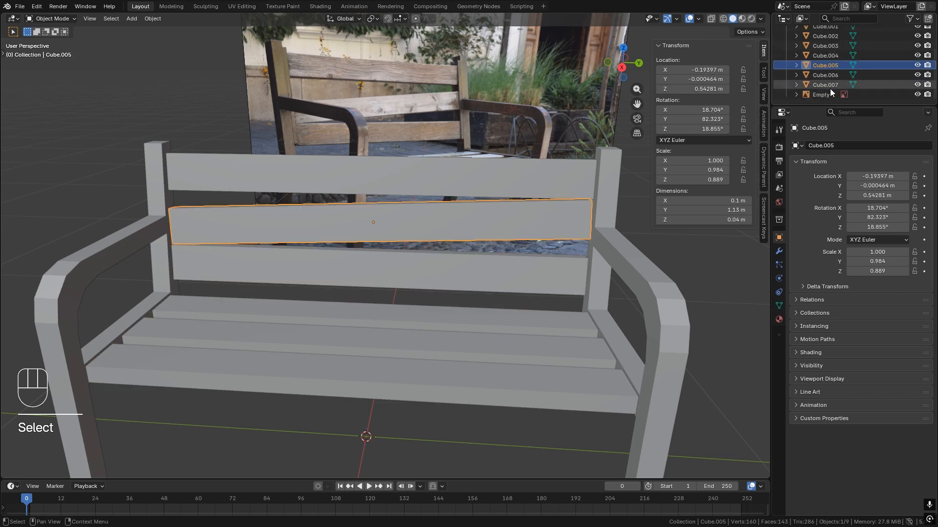
Step: Extrude the separated strip about 0.023 m from the rear post towards the slats
left_click(175, 210)
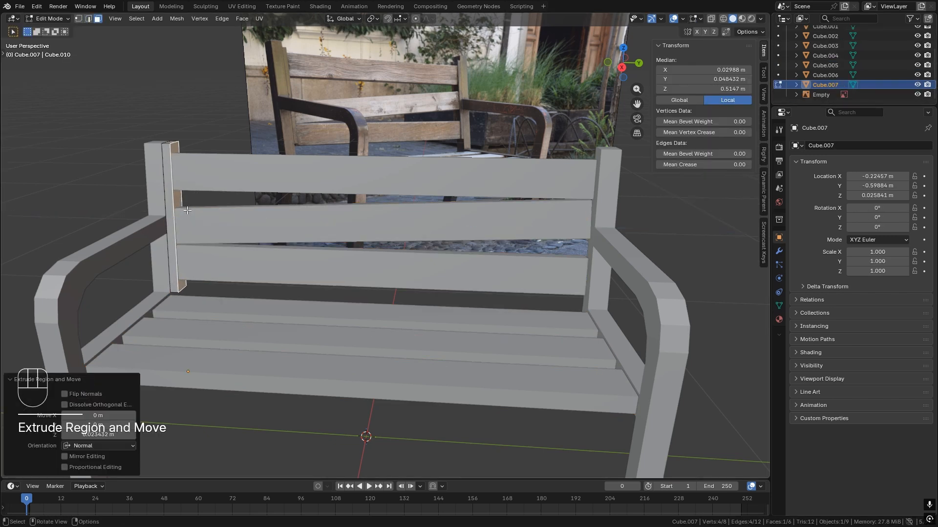
key("KP_Decimal")
key("ctrl+z")
Step: Add loop cuts near both side edges of the strip and another through its thickness
left_click(408, 226)
right_click(408, 227)
key("s")
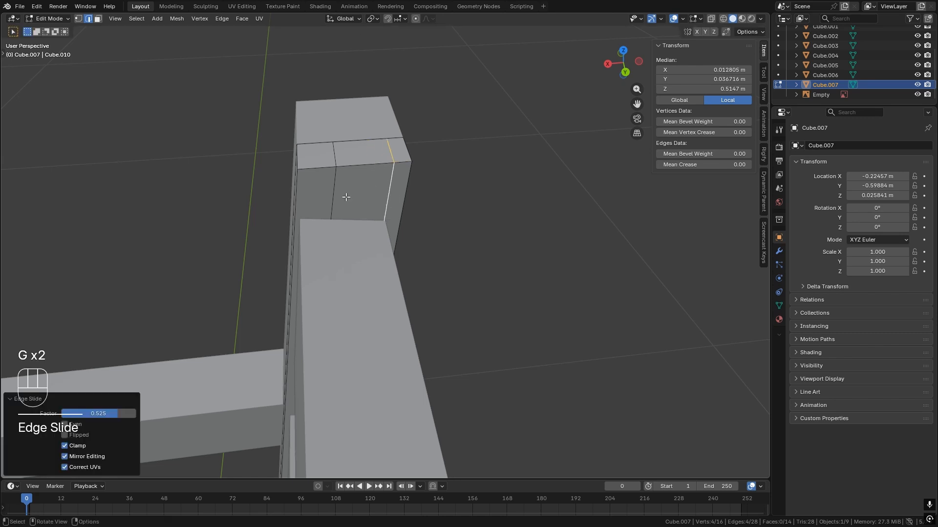
key("ctrl+r")
left_click(335, 225)
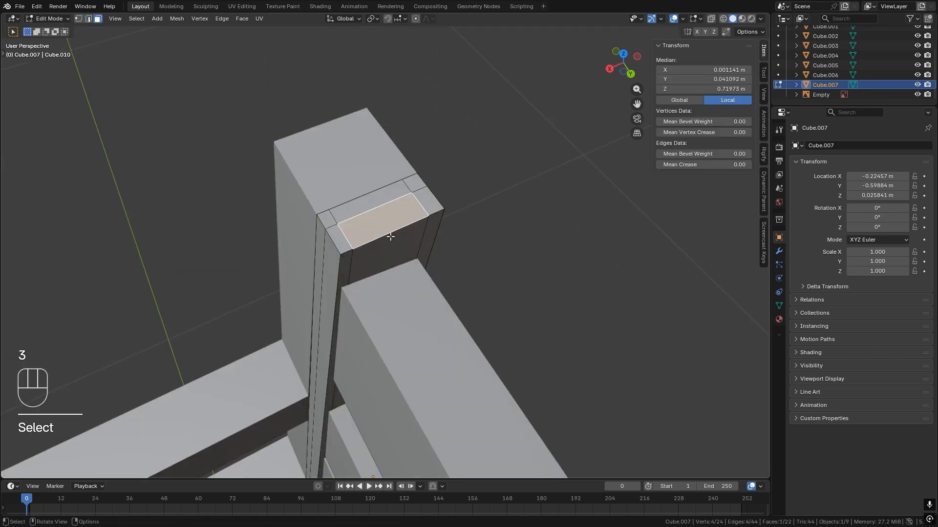
Step: Isolate the strip and delete its middle inner, top and bottom faces to open a channel
left_click(390, 243, "shift")
key("KP_Divide")
middle_click_drag(362, 430, 346, 322)
left_click(353, 379, "shift")
key("x")
left_click(332, 377)
key("1")
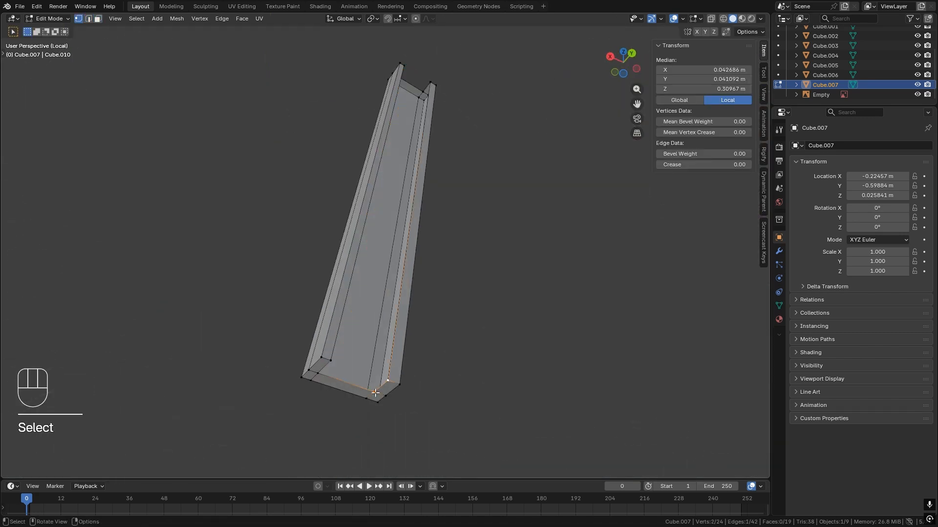
Step: Fill the channel's side walls and back with three new faces and leave the isolated view
key("f")
key("f")
key("f")
key("KP_Divide")
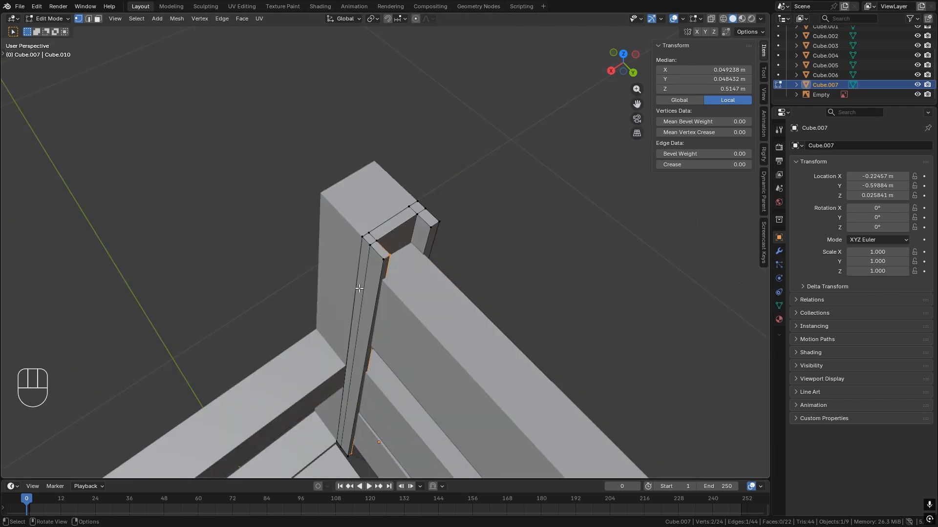
Step: Move all three backrest slats along their local Z axis to line up with the channel
key("Tab")
middle_click_drag(365, 331, 459, 230)
left_click(468, 273)
left_click(445, 273, "shift")
left_click(428, 274, "shift")
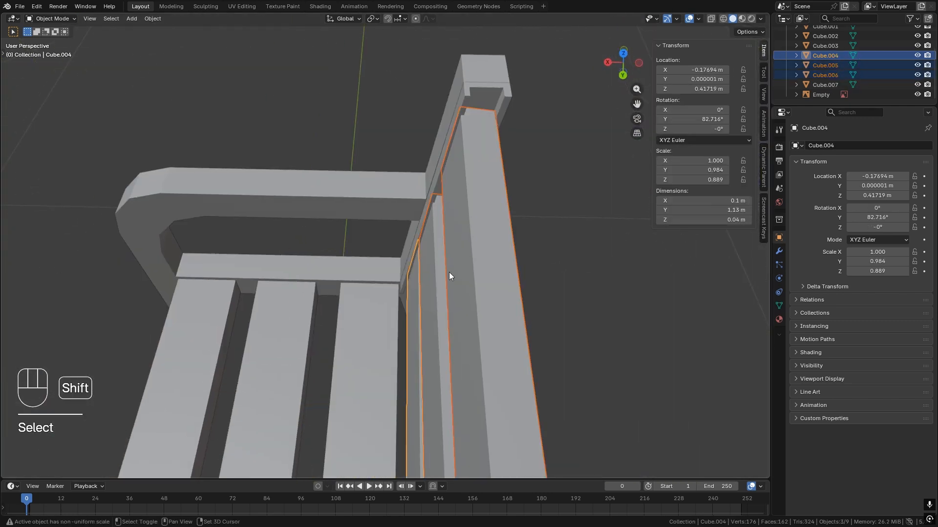
middle_click_drag(449, 272, 386, 337, "shift")
key("g")
key("z")
key("z")
Step: Scale the three backrest slats along local Z to a thickness of about 0.0357 m
scroll(487, 297, "down", 5)
key("s")
key("x")
left_click(425, 307)
scroll(386, 308, "up", 6)
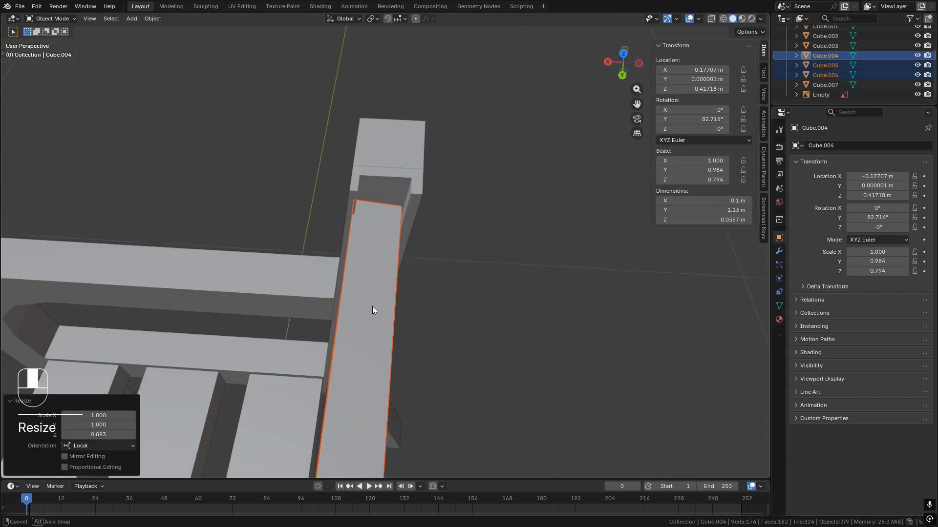
Step: Nudge the backrest slats so their ends sit centred in the channel bracket
key("g")
mouse_move(372, 306)
middle_mouse_down()
mouse_move(388, 319)
mouse_move(384, 258)
mouse_move(360, 283)
mouse_move(372, 295)
middle_mouse_up()
left_click(387, 320)
left_click(362, 308)
key("g")
left_click(384, 258)
left_click(371, 295)
left_click(303, 289)
Step: Slide the channel bracket's top vertices down along the rear post by a factor of 0.050
scroll(302, 288, "down", 8)
middle_click_drag(303, 289, 403, 344)
left_click(233, 225)
scroll(234, 229, "up", 4)
key("Tab")
left_click_drag(330, 170, 385, 135, "shift")
middle_click_drag(371, 190, 305, 159)
key("g")
key("g")
left_click(369, 292)
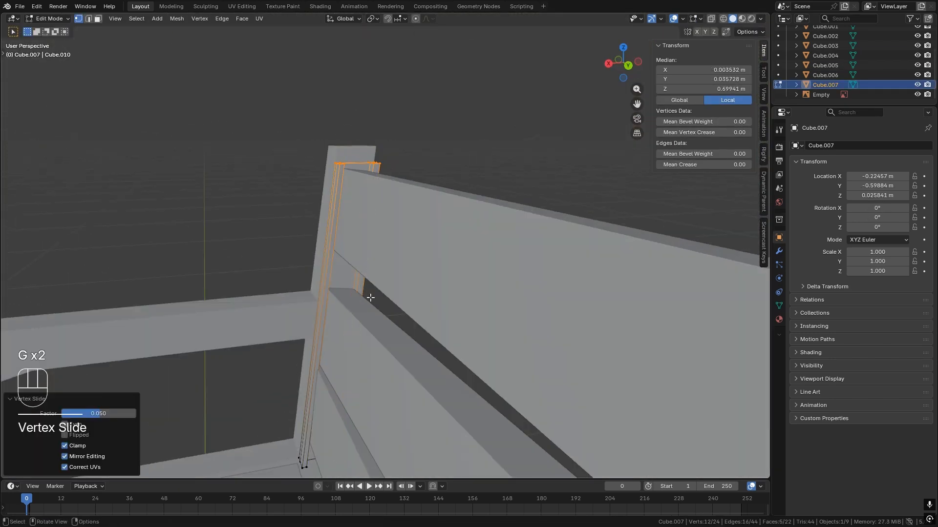
Step: Slide the channel bracket's bottom vertices up along the rear post by a factor of 0.075
middle_click_drag(368, 292, 364, 235)
mouse_move(411, 302)
left_mouse_down()
mouse_move(327, 333)
mouse_move(408, 302)
left_mouse_up()
key("shift+z")
key("shift+z")
key("g")
key("g")
left_click(439, 306)
Step: Shear the bracket's bottom end by about -0.05, shear its top end slightly as well, and finish editing the mesh
middle_click_drag(442, 307, 417, 327)
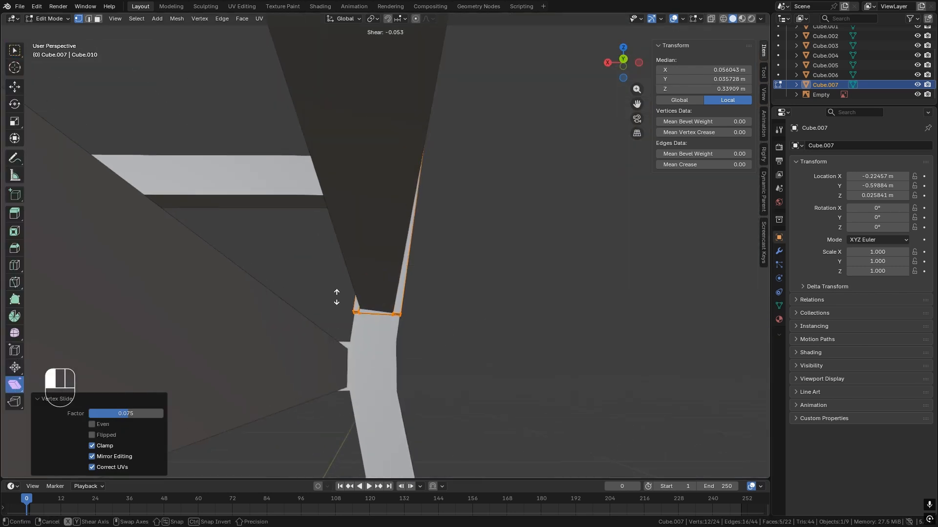
left_click_drag(336, 297, 336, 290)
middle_click_drag(336, 290, 377, 352)
scroll(391, 245, "up", 5)
left_click_drag(464, 122, 362, 190)
left_click_drag(374, 159, 375, 169)
middle_click_drag(375, 169, 293, 195)
key("Tab")
left_click_drag(262, 220, 278, 238)
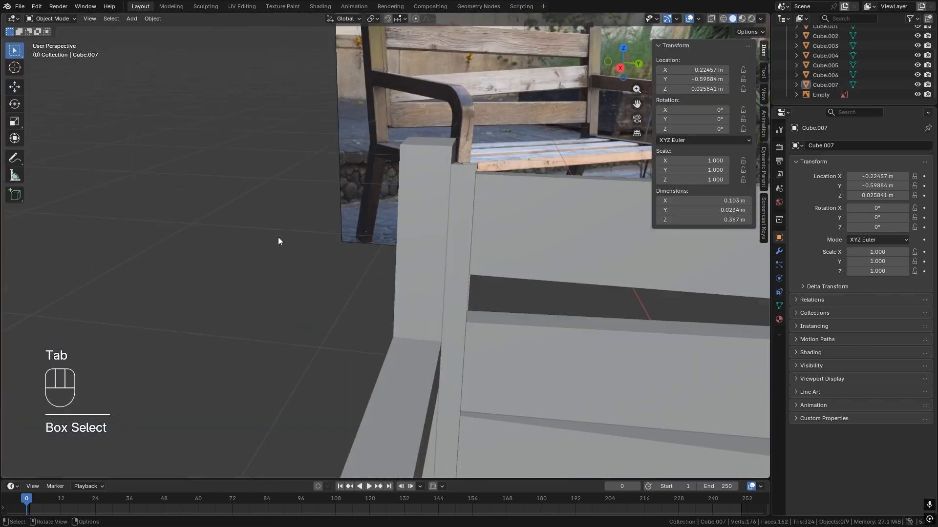
middle_click_drag(278, 240, 293, 274)
Step: Mirror the channel bracket across Y with the bench frame as mirror object, and set the frame's origin to its geometry
left_click(239, 264)
left_click(779, 251)
left_click(854, 146)
type("mo")
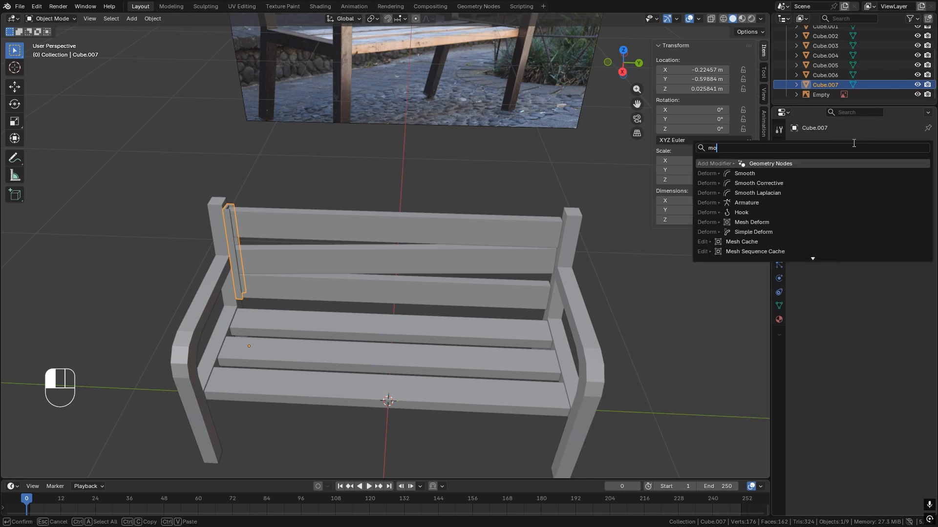
type("r")
key("Return")
left_click(594, 335)
right_click(594, 336)
mouse_move(597, 377)
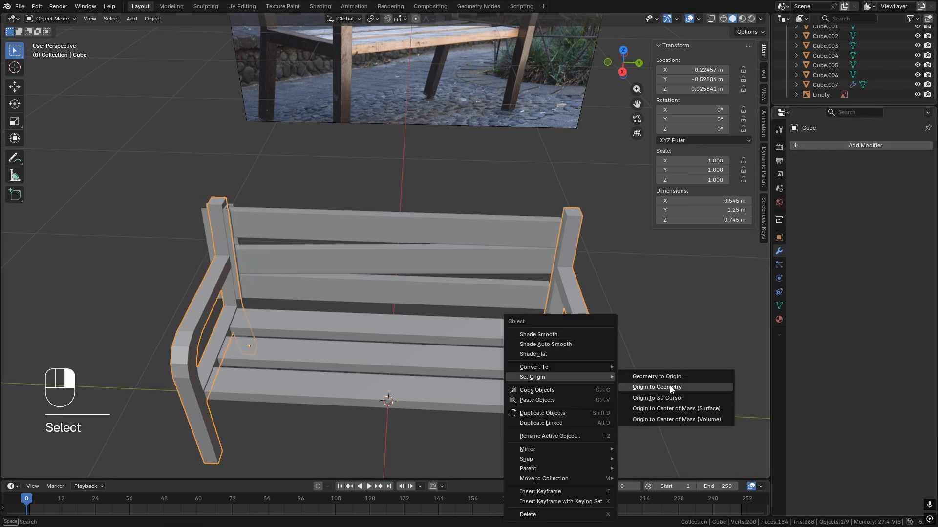
left_click(672, 386)
left_click(655, 371)
Step: Select the long edge loops along the outer and inner sides of the near armrest, front leg and rear post
middle_click_drag(363, 320, 389, 285)
scroll(415, 283, "up", 2)
key("Tab")
scroll(289, 310, "up", 3)
middle_click_drag(288, 310, 353, 281, "shift")
key("2")
left_click(400, 185, "alt")
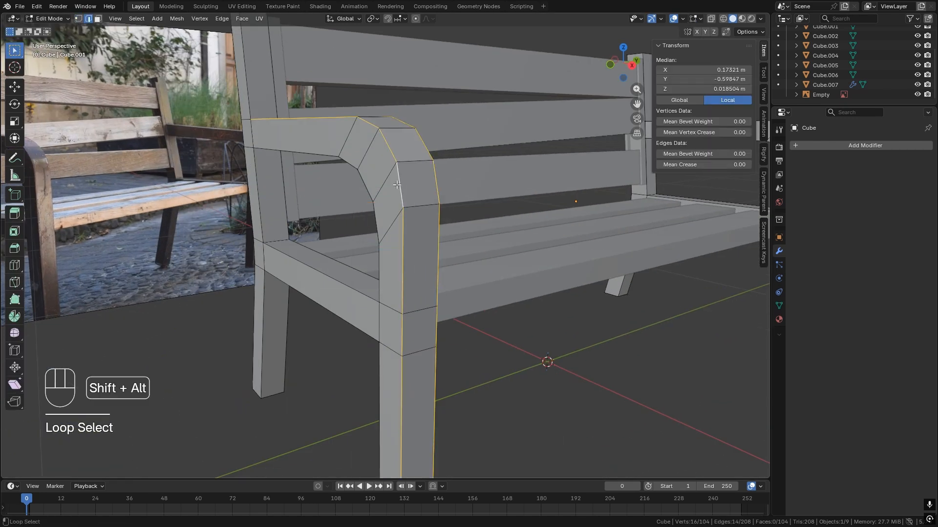
middle_click_drag(396, 185, 434, 201)
left_click(484, 197, "alt+shift")
left_click(442, 289, "alt+shift")
left_click(291, 210, "alt+shift")
middle_click_drag(532, 361, 431, 358)
left_click(240, 148, "alt+shift")
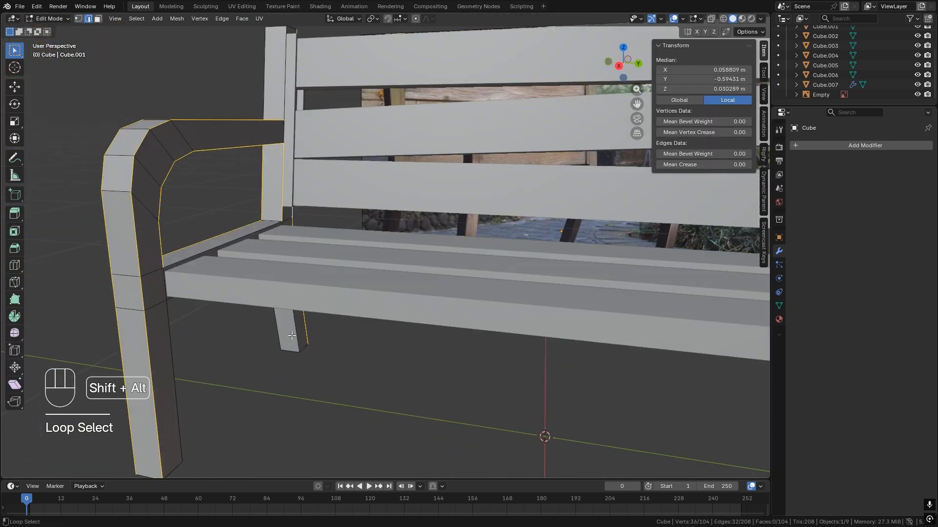
Step: Add the remaining leg and seat rail edges on the underside of the same side frame to the selection
left_click(187, 339, "shift")
middle_click_drag(199, 391, 215, 205, "shift")
left_click(217, 288, "alt+shift")
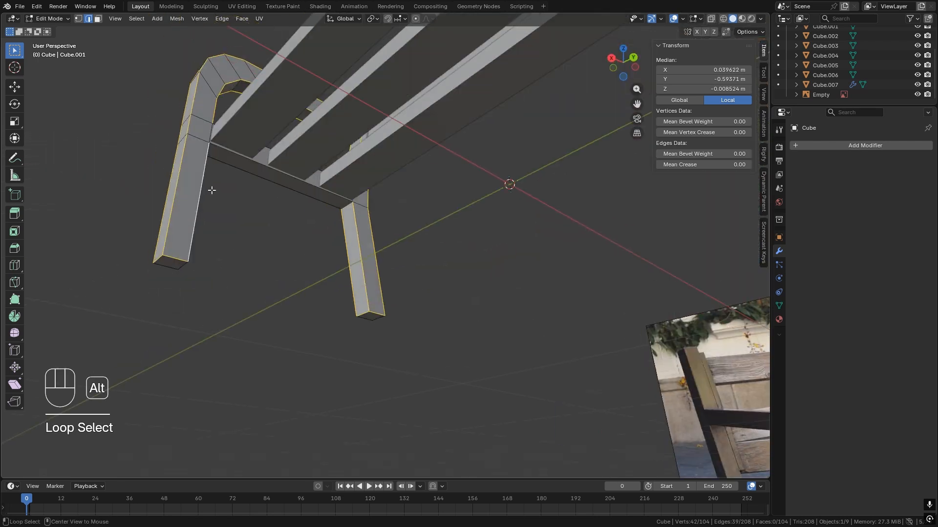
left_click(209, 190, "alt+shift")
middle_click_drag(342, 230, 166, 235)
left_click(421, 210, "shift")
left_click(416, 185, "alt+shift")
middle_click_drag(416, 186, 357, 191)
left_click(434, 253, "alt+shift")
left_click(436, 266, "shift")
Step: Add the last unselected inner edges of the side frame and bevel the whole edge selection narrowly
middle_click_drag(436, 262, 503, 293)
scroll(342, 235, "up", 4)
left_click(342, 227, "shift")
middle_click_drag(341, 227, 210, 171)
middle_click_drag(210, 171, 391, 279, "shift")
left_click(346, 232, "alt+shift")
left_click(320, 167, "shift")
left_click(318, 149, "shift")
left_click(285, 152, "shift")
scroll(341, 207, "down", 2)
key("ctrl+b")
left_click(462, 254)
Step: Move the inner faces of the armrest's curved corner outward by about 0.0048 m in X and 0.0054 m in Z
key("Tab")
key("Tab")
scroll(390, 278, "up", 4)
middle_click_drag(391, 278, 436, 248, "shift")
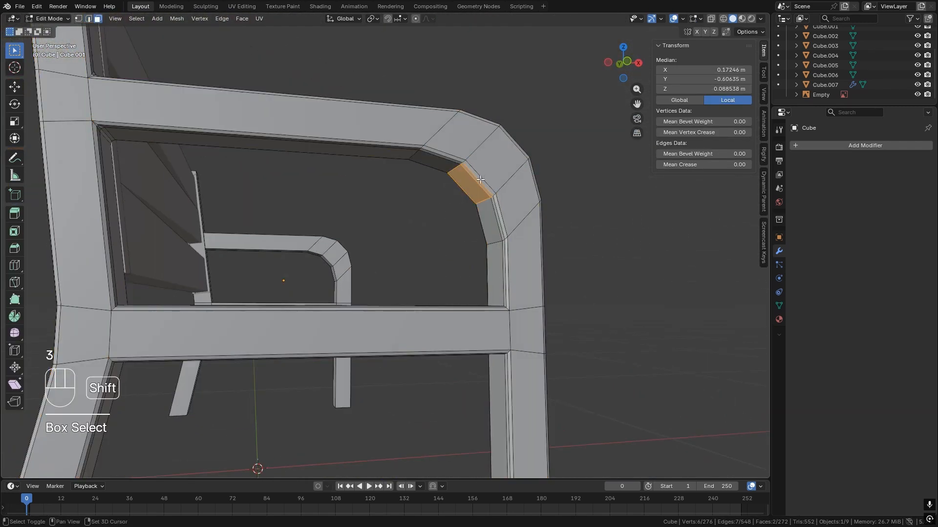
scroll(480, 179, "down", 3)
middle_click_drag(480, 179, 302, 288, "alt")
scroll(333, 234, "up", 5)
left_click(337, 235, "shift")
left_click(344, 237, "shift")
middle_click_drag(345, 237, 376, 249, "alt")
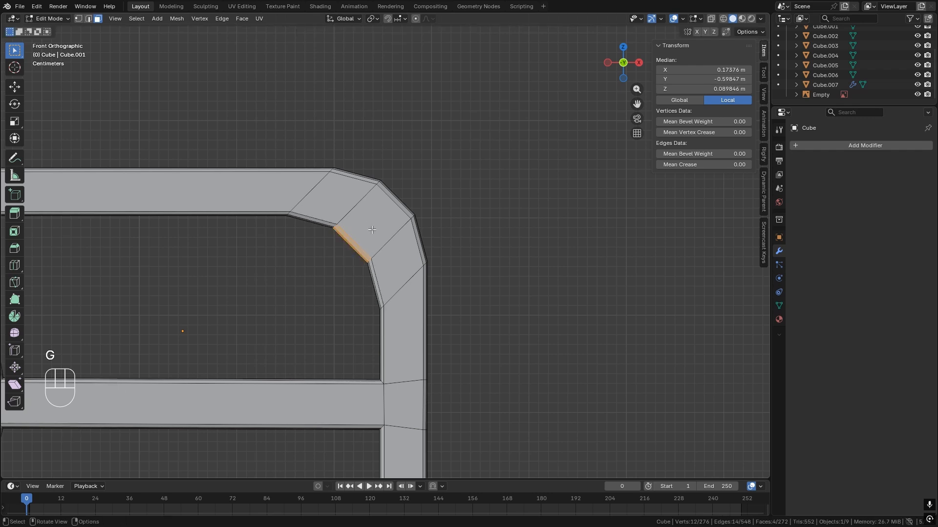
key("shift+z")
left_click_drag(276, 285, 364, 220)
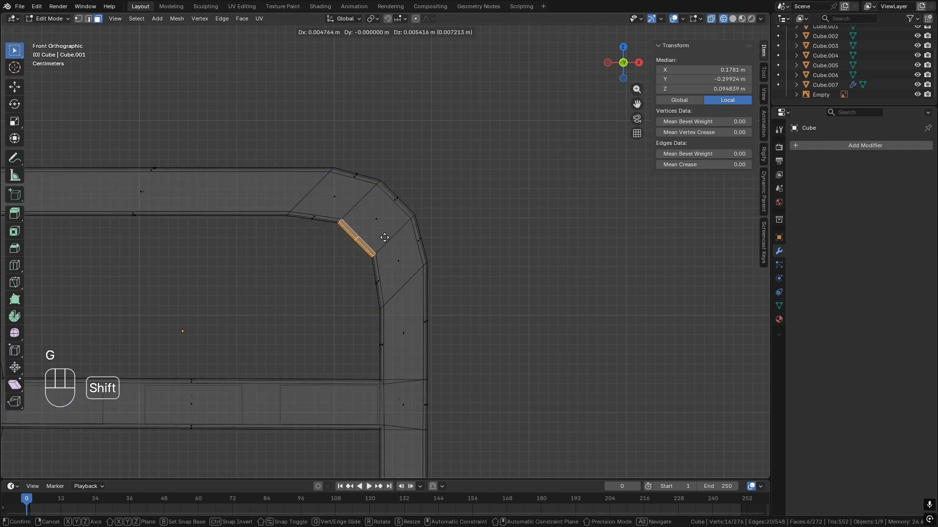
left_click(384, 237)
Step: Bevel the four edge loops running across the armrest's curved corner to round the bend
mouse_move(384, 237)
middle_mouse_down()
mouse_move(356, 284)
mouse_move(462, 315)
mouse_move(489, 306)
middle_mouse_up()
key("Tab")
key("shift+z")
key("Tab")
left_click(439, 224, "alt")
key("ctrl+b")
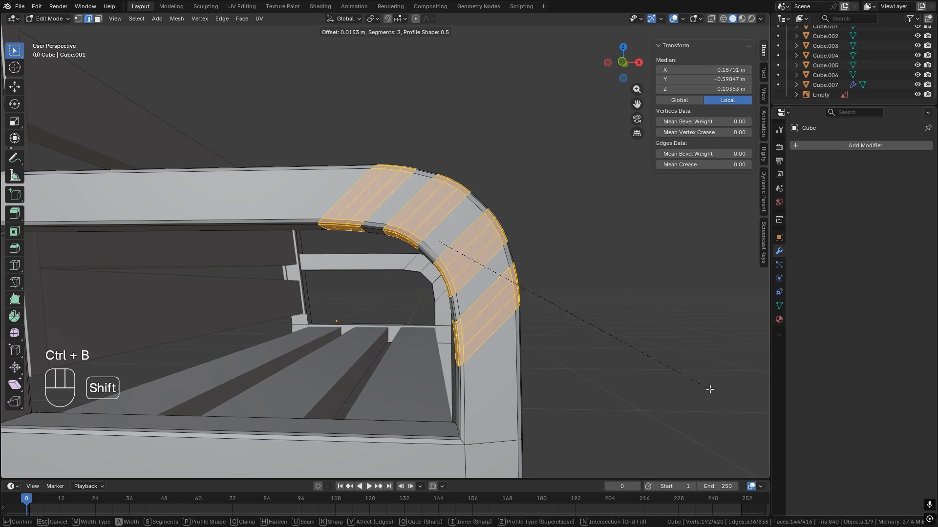
scroll(747, 412, "down", 5)
key("Tab")
Step: Bevel one more edge loop on the same side frame and finish editing the mesh
middle_click_drag(747, 412, 513, 220)
key("Tab")
left_click(525, 320)
middle_click_drag(513, 220, 529, 241, "shift")
scroll(529, 241, "up", 3)
left_click(314, 130, "alt")
middle_click_drag(314, 130, 544, 103)
left_click(673, 233)
scroll(672, 233, "down", 7)
key("Tab")
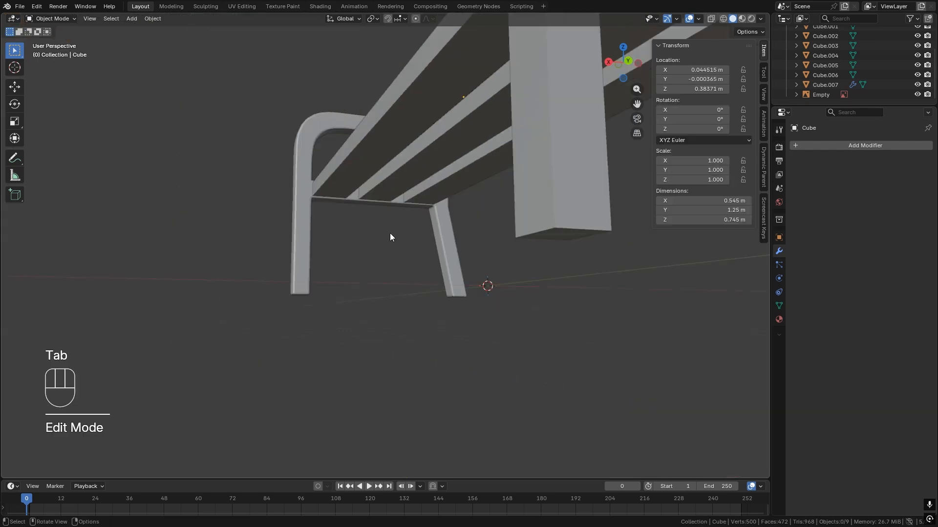
Step: Symmetrize the entire frame mesh along Y, copying the bevelled side frame onto the opposite side
middle_click_drag(390, 233, 446, 329)
left_click(547, 278)
key("Tab")
key("a")
key("q")
left_click(298, 288)
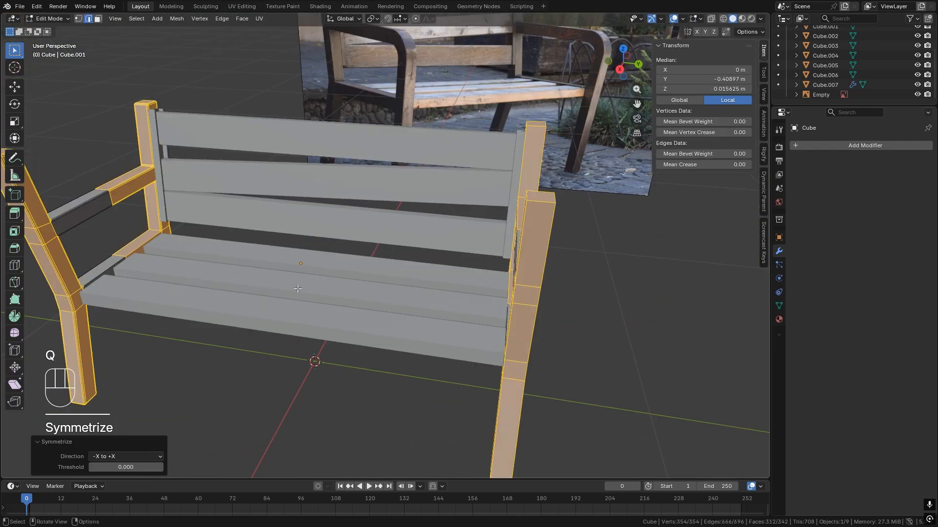
middle_click_drag(176, 313, 218, 321)
left_click(117, 457)
left_click(107, 413)
key("Tab")
Step: Select all six seat and backrest slats and select their entire geometry for editing
left_click(392, 308)
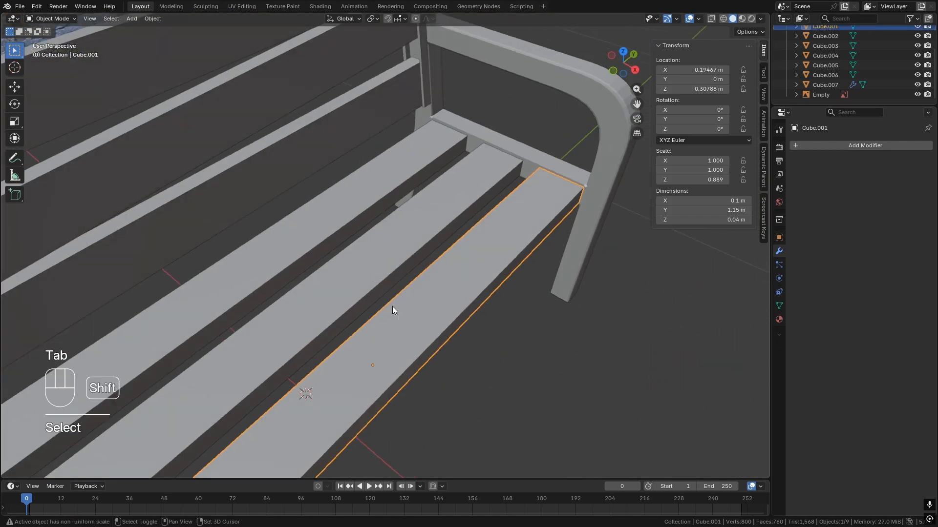
left_click(309, 230, "shift")
left_click(306, 163, "shift")
left_click(304, 125, "shift")
left_click(302, 87, "shift")
key("Tab")
key("a")
key("ctrl+b")
right_click(494, 279)
key("Tab")
key("Tab")
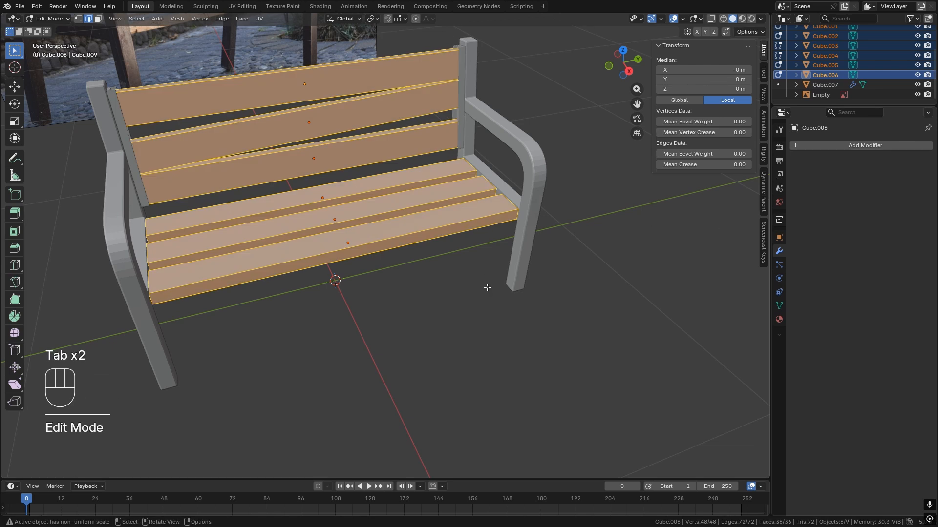
Step: Apply the scale of the six slats and bevel all their edges slightly
key("Tab")
key("ctrl+a")
key("Tab")
scroll(420, 261, "up", 3)
middle_click_drag(417, 260, 426, 251)
key("ctrl+b")
left_click(520, 308)
key("Tab")
Step: Isolate the channel bracket in local view and knife-cut diagonal edges across the corners of its end faces
left_click(420, 298)
middle_click_drag(411, 298, 391, 317)
left_click(243, 259)
key("Tab")
key("KP_Divide")
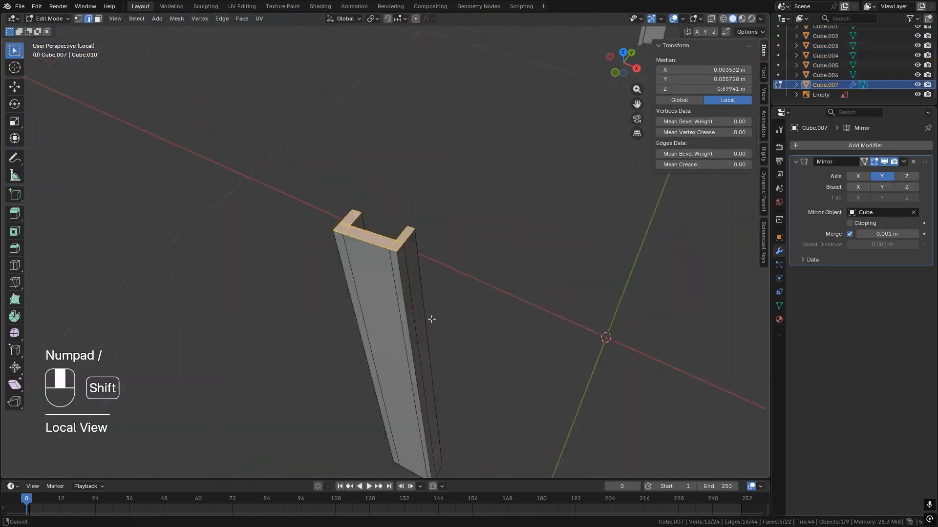
key("1")
key("k")
middle_click_drag(215, 206, 481, 264)
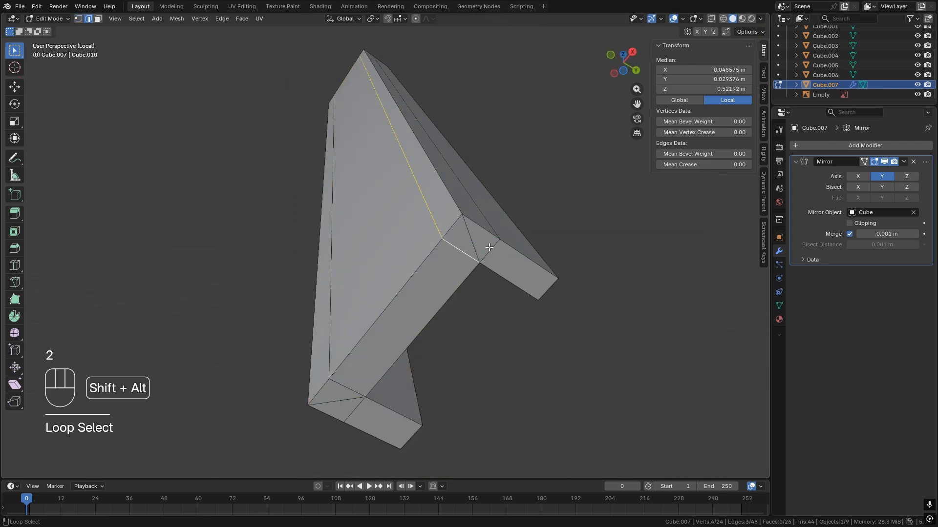
Step: Bevel all edges of the channel bracket slightly with 2 segments, then leave local view and deselect it
middle_click_drag(352, 404, 283, 319)
key("2")
key("a")
key("ctrl+b")
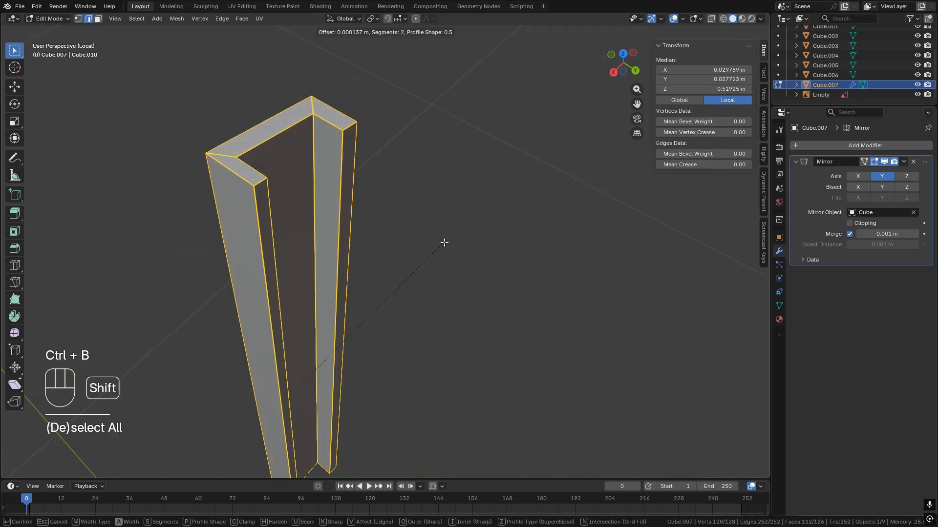
left_click(455, 227)
key("Tab")
scroll(365, 253, "down", 5)
key("KP_Divide")
left_click(432, 257)
middle_click_drag(361, 252, 312, 257)
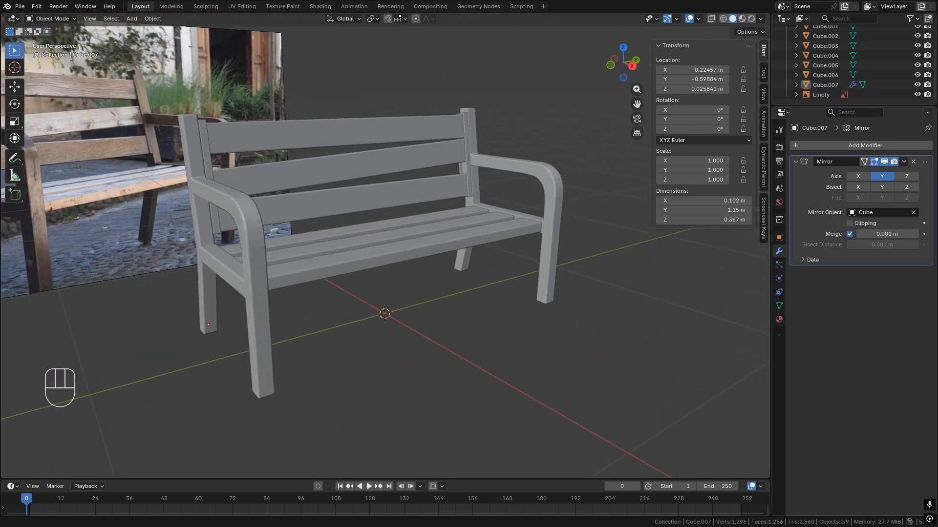
Step: Bevel the frame's inner corner edges where the rear post meets the seat rail, 0.0041 m wide with 2 segments
scroll(393, 268, "up", 5)
left_click(393, 269)
key("Tab")
left_click(379, 298, "alt")
middle_click_drag(379, 298, 323, 290)
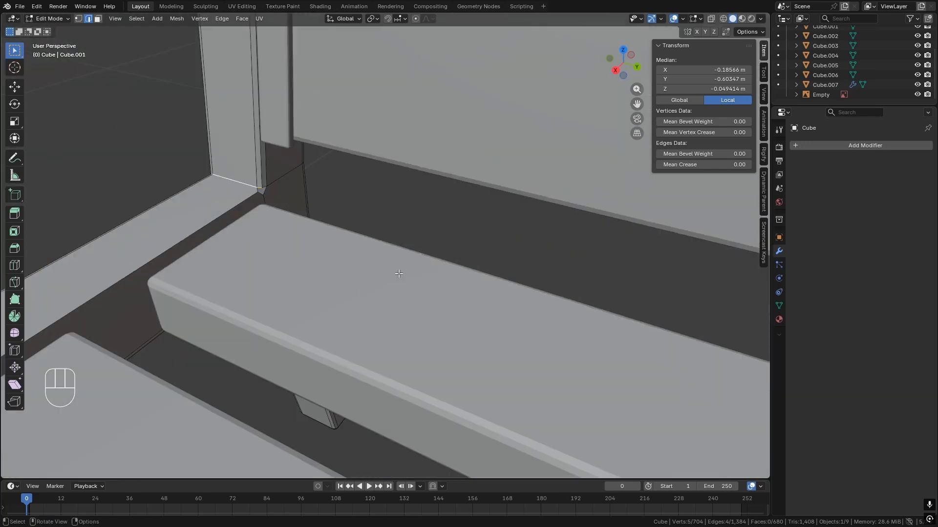
key("KP_Decimal")
middle_click_drag(440, 273, 402, 277)
key("ctrl+b")
left_click(551, 380)
middle_click_drag(551, 381, 740, 307)
scroll(439, 318, "down", 4)
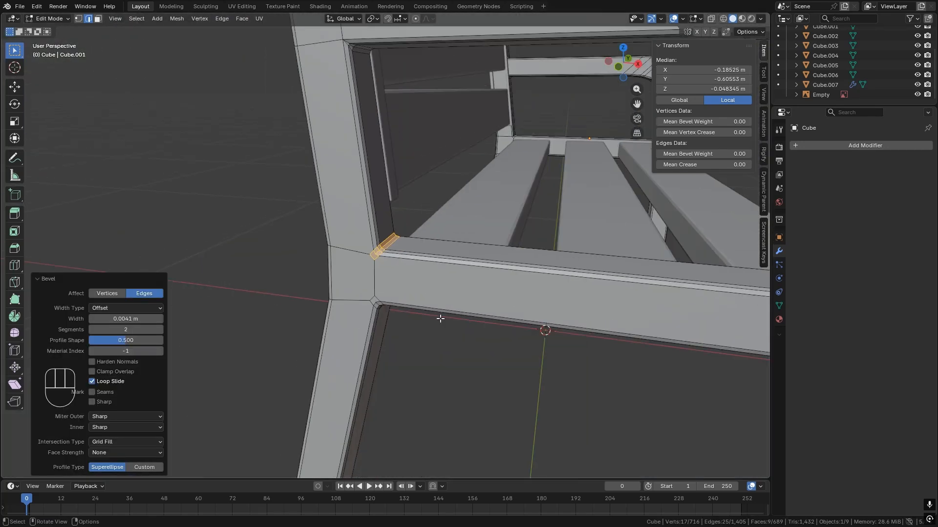
Step: Knife-cut an edge between the rear post's upper and lower inner corners on the outer face and dissolve the surplus short edges
key("1")
middle_click_drag(430, 381, 389, 331)
scroll(389, 331, "up", 4)
key("k")
left_click(408, 384)
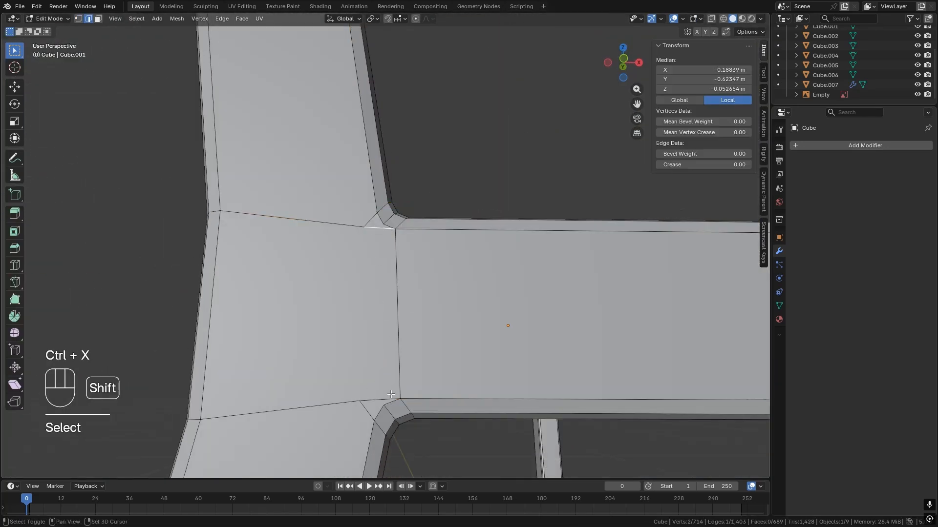
left_click(390, 396, "shift")
key("ctrl+x")
Step: Knife-cut a second upright edge between the bevelled corners so a narrow face separates the rear post from the seat rail
key("1")
scroll(386, 378, "up", 1)
middle_click_drag(381, 373, 397, 333, "shift")
key("k")
left_click(394, 180)
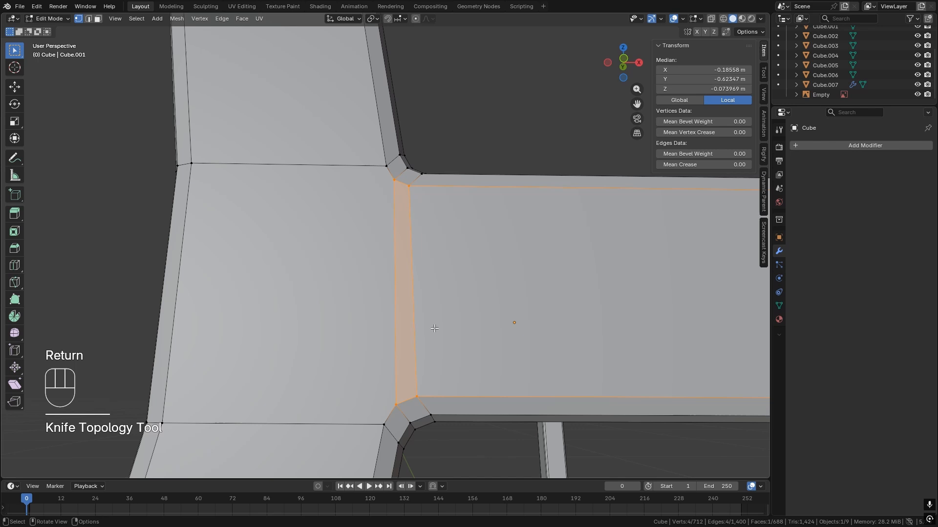
middle_click_drag(273, 425, 308, 405, "shift")
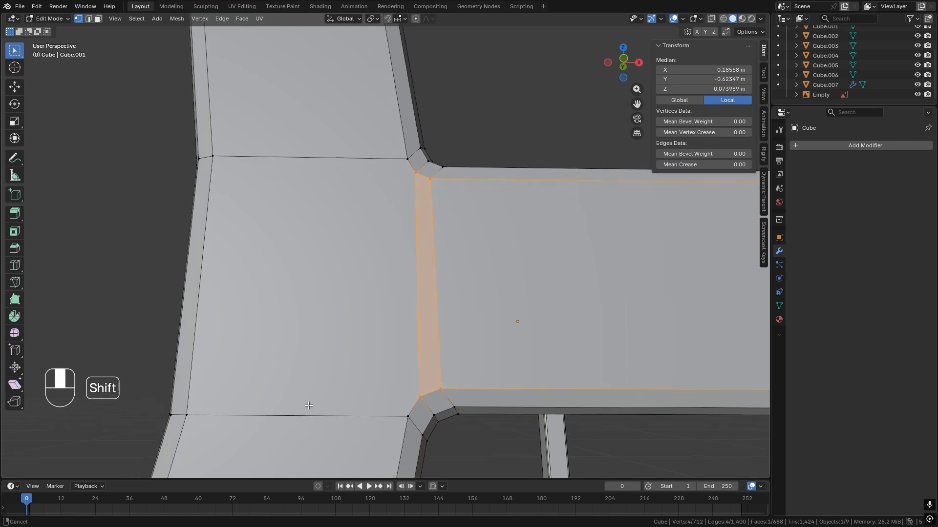
Step: Loop-cut the narrow outer edge strip of the rear post at the rail junction and bevel that loop into two wide-spaced loops
left_click(209, 306)
right_click(209, 307)
key("ctrl+b")
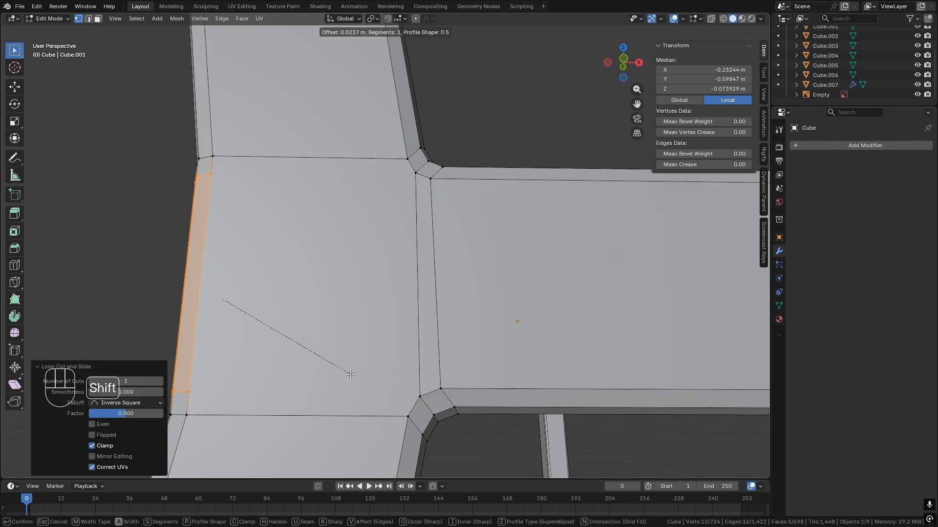
left_click(350, 374)
Step: Knife-cut across the rear post's outer face from the new strip vertices to the inner vertices of both bevelled corners
key("k")
left_click(189, 392)
left_click(420, 396)
left_click(415, 173)
left_click(211, 174)
middle_click_drag(397, 268, 205, 263)
key("Return")
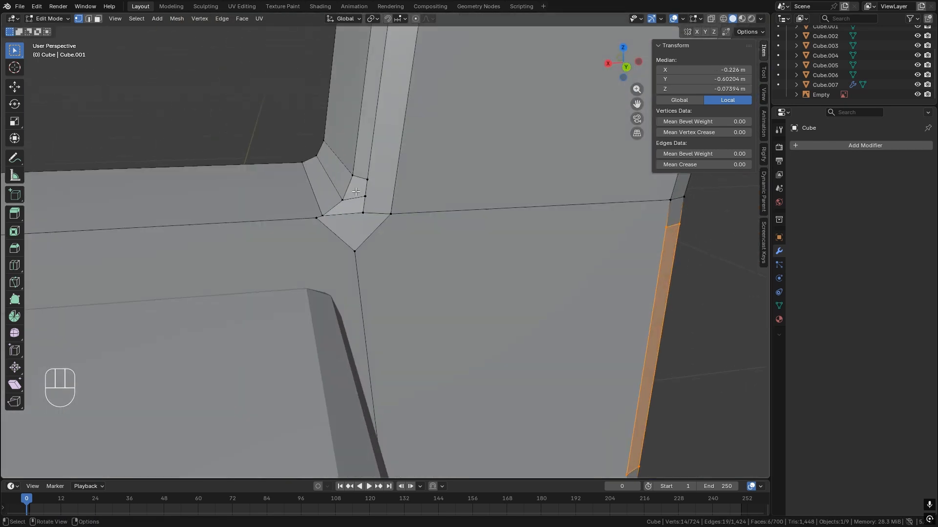
Step: Merge the stray corner vertex at last and bevel the seat rail's inner top edge 0.00443 m wide with 2 segments
middle_click_drag(314, 263, 273, 289, "shift")
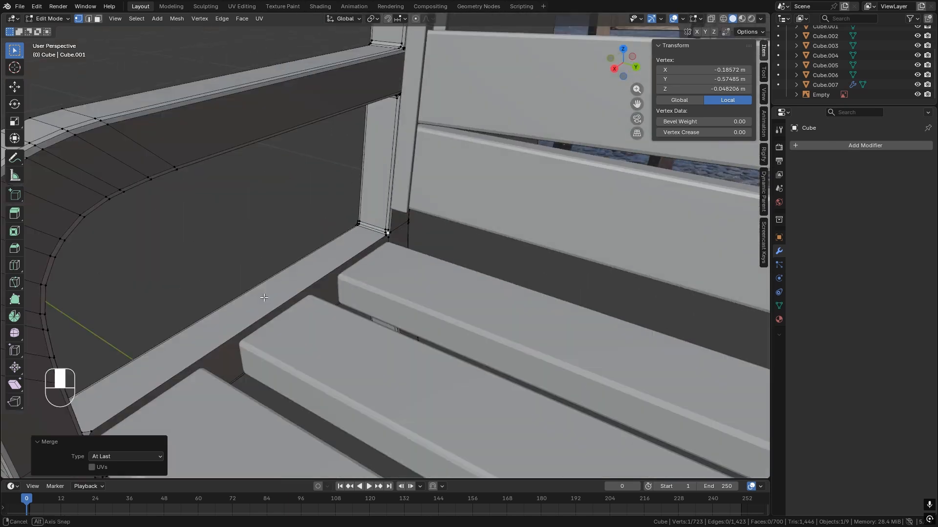
left_click(243, 290, "alt")
scroll(401, 298, "up", 1)
left_click(403, 296)
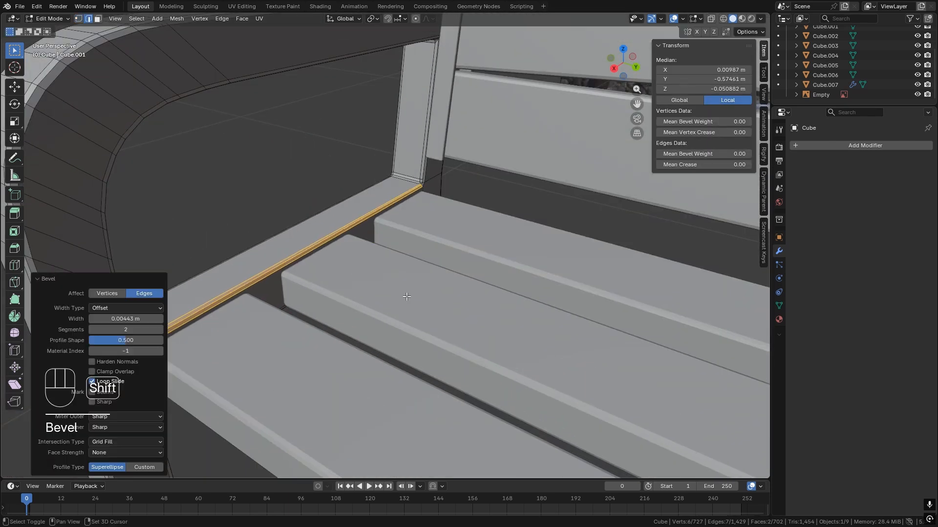
Step: Merge the end vertex of the rail's bevelled edge into the adjacent vertex at the rear post corner, at last
middle_click_drag(405, 294, 327, 286)
middle_click_drag(328, 285, 391, 189, "shift")
scroll(434, 228, "up", 7)
key("1")
scroll(434, 228, "down", 6)
left_click(391, 189)
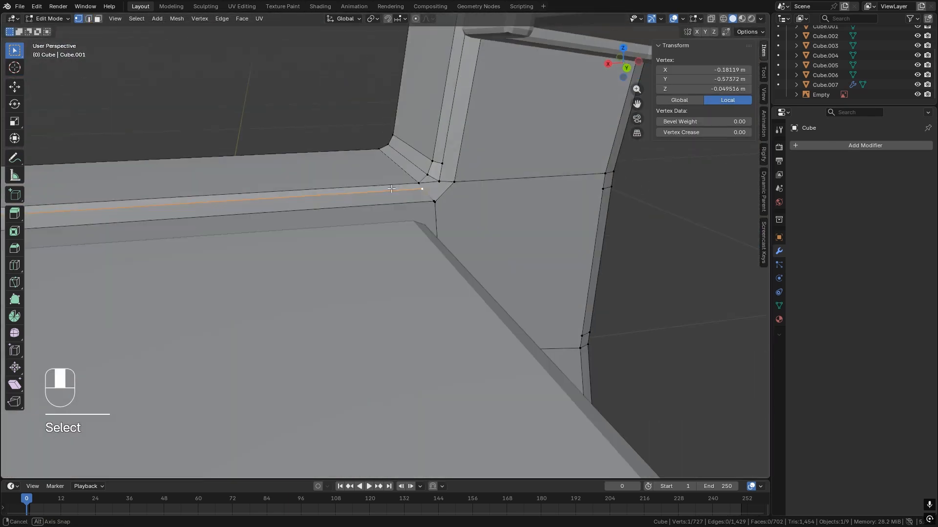
key("ctrl+z")
scroll(424, 227, "up", 3)
key("g")
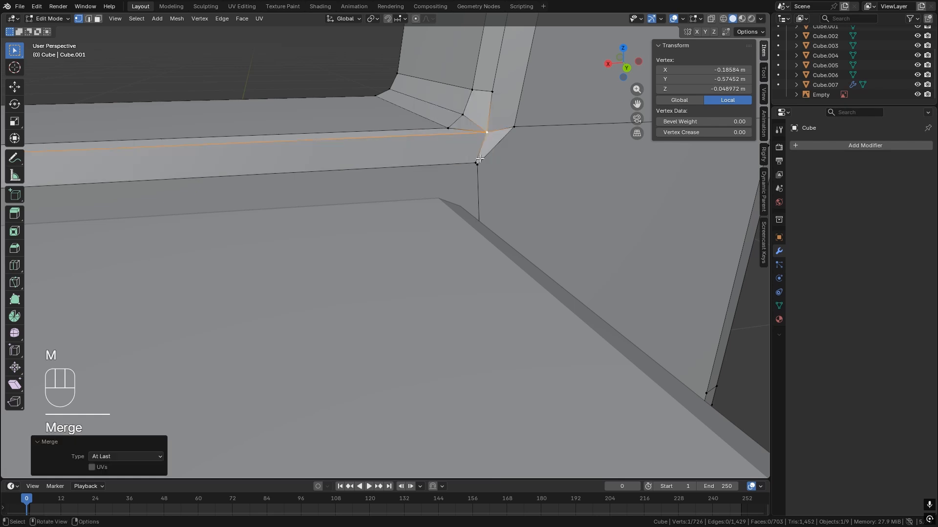
Step: Dissolve the surplus edge at the rear post's upper corner and merge the two close vertices at the bevel's lower end
key("2")
left_click(418, 190)
key("ctrl+x")
key("1")
left_click_drag(359, 157, 371, 203)
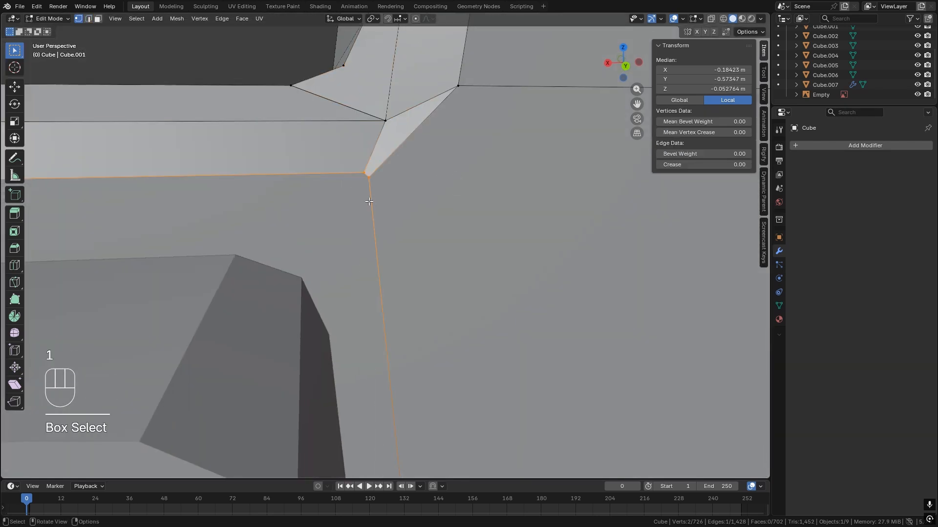
key("m")
left_click(371, 203)
Step: Knife-cut an upright edge between the upper and lower corners on the post's inner face and dissolve the surplus corner edges
key("k")
left_click(386, 170)
scroll(448, 302, "down", 6)
middle_click_drag(448, 312, 394, 251, "shift")
left_click(337, 222)
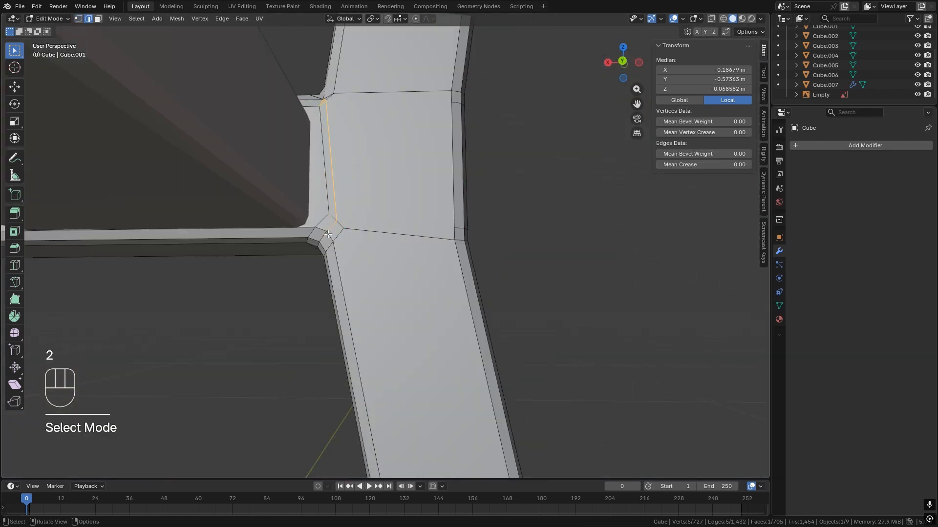
scroll(337, 231, "up", 3)
left_click(369, 223, "alt")
key("ctrl+x")
Step: Knife-cut connecting edges through the rear post's upper inner corner and merge the leftover vertex at last
middle_click_drag(370, 215, 356, 298, "shift")
scroll(355, 293, "up", 5)
middle_click_drag(356, 259, 356, 285)
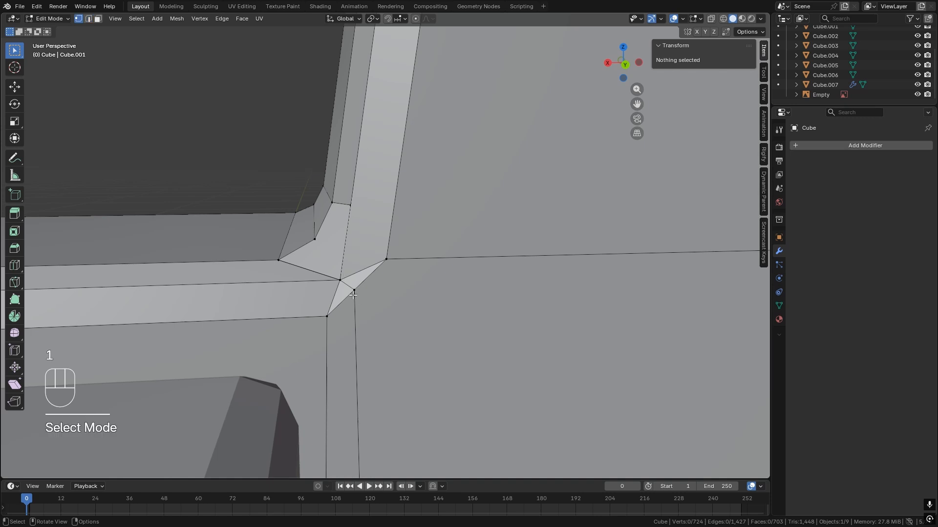
left_click(366, 279)
key("Return")
scroll(467, 364, "down", 3)
middle_click_drag(467, 364, 492, 351, "shift")
scroll(381, 260, "up", 3)
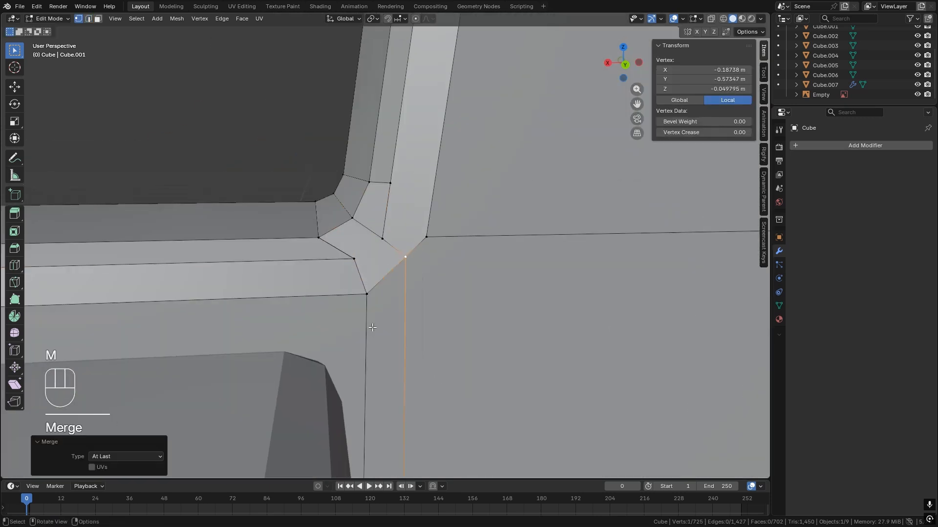
Step: Knife-cut edges across the rear post's inner face from the corner vertices to the matching vertices on the far edge strip
middle_click_drag(372, 327, 439, 292)
left_click(504, 295)
middle_click_drag(561, 307, 550, 305)
scroll(550, 305, "down", 5)
middle_click_drag(550, 306, 502, 297, "shift")
scroll(406, 258, "up", 1)
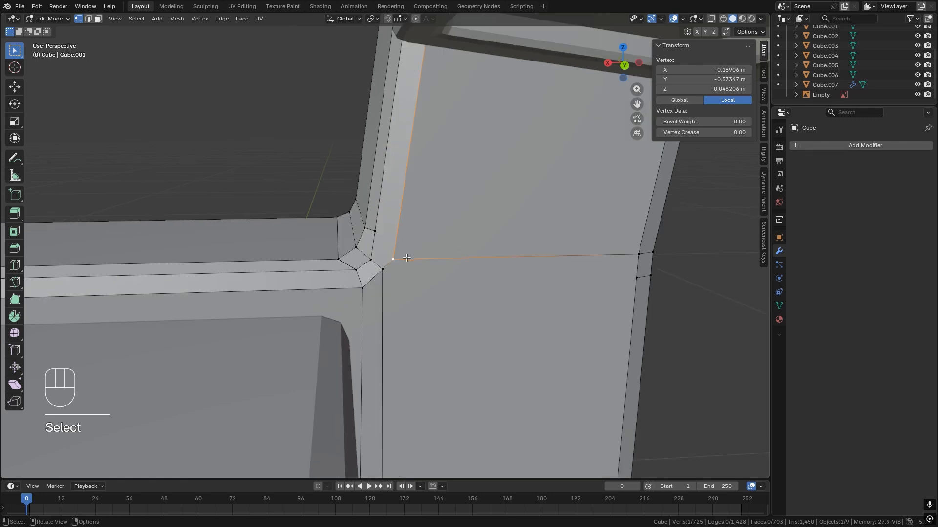
key("Return")
Step: Select the whole frame mesh and merge its overlapping vertices, redoing the merge after undoing the first one
key("a")
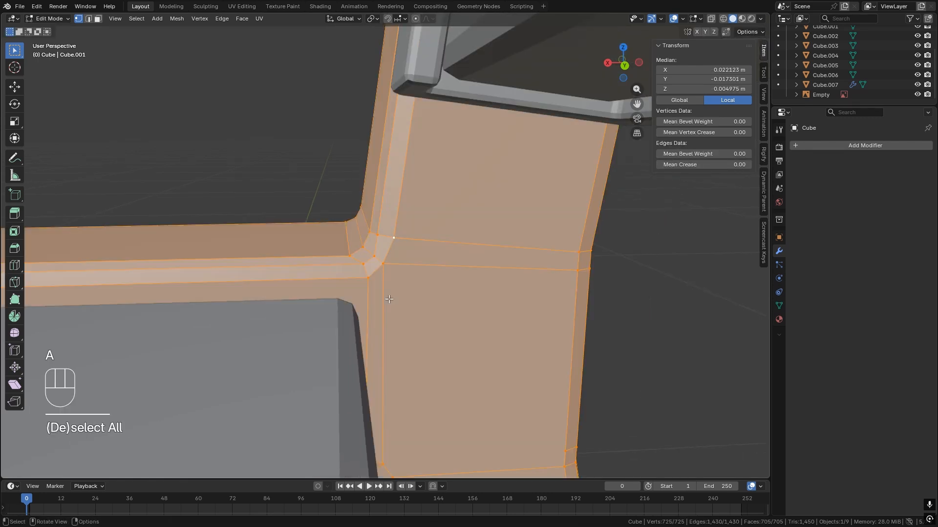
key("m")
key("ctrl+z")
key("m")
mouse_move(469, 283)
middle_mouse_down()
mouse_move(505, 289)
mouse_move(452, 303)
mouse_move(429, 322)
middle_mouse_up()
Step: Slide a vertex at the rear post and seat rail junction along its edge
left_click(524, 293)
key("g")
key("g")
key("g")
key("g")
left_click(469, 300)
Step: Knife-cut a straight edge across the face at the rear post junction
scroll(352, 332, "up", 3)
key("k")
left_click(342, 322)
left_click(556, 321)
key("Return")
Step: Slide the remaining misaligned vertices at the rear post junction along their edges
mouse_move(557, 320)
middle_mouse_down()
mouse_move(269, 312)
mouse_move(468, 298)
mouse_move(440, 269)
middle_mouse_up()
left_click(420, 256)
scroll(410, 253, "up", 3)
middle_click_drag(408, 200, 411, 225)
scroll(410, 224, "up", 6)
left_click(620, 274)
key("g")
key("g")
middle_click_drag(437, 195, 558, 171)
left_click(610, 288)
Step: Focus on the front post junction and bevel its inner corner edges where the post meets the seat rail
scroll(410, 235, "down", 10)
left_click(282, 196)
key("KP_Decimal")
middle_click_drag(404, 241, 356, 254)
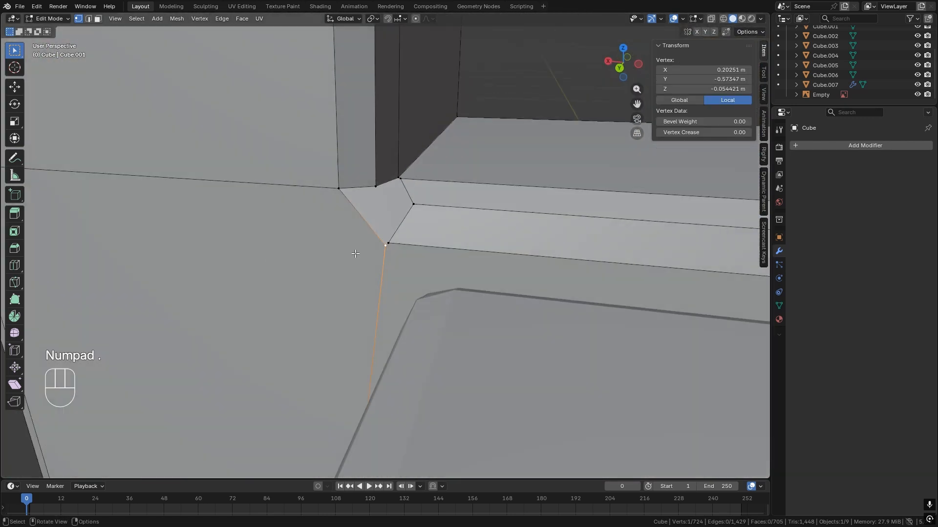
key("ctrl+z")
middle_click_drag(423, 244, 505, 289)
left_click(425, 201, "shift")
left_click(424, 298, "shift")
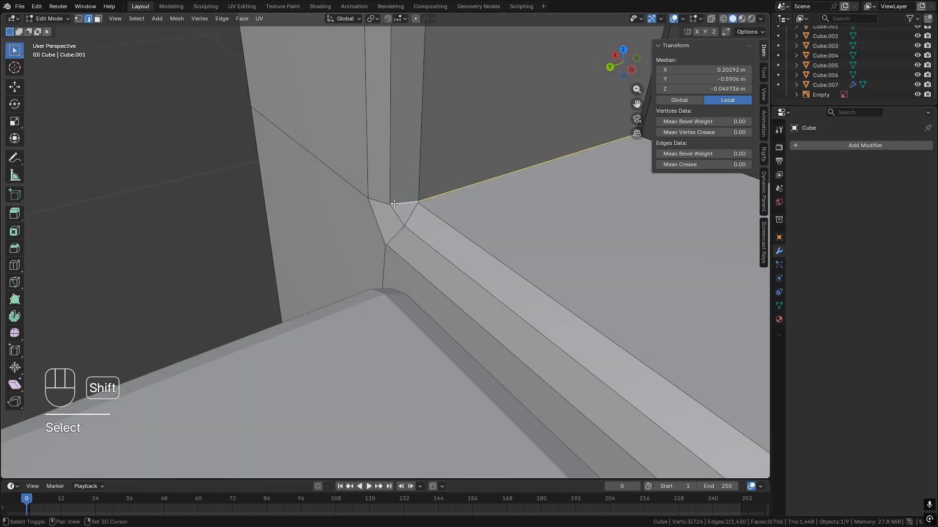
key("ctrl+b")
left_click(454, 289)
Step: Clean up the stray vertices at the front post's upper corner in wireframe by sliding and merging them, and return to solid shading
key("shift+z")
key("1")
left_click(452, 220)
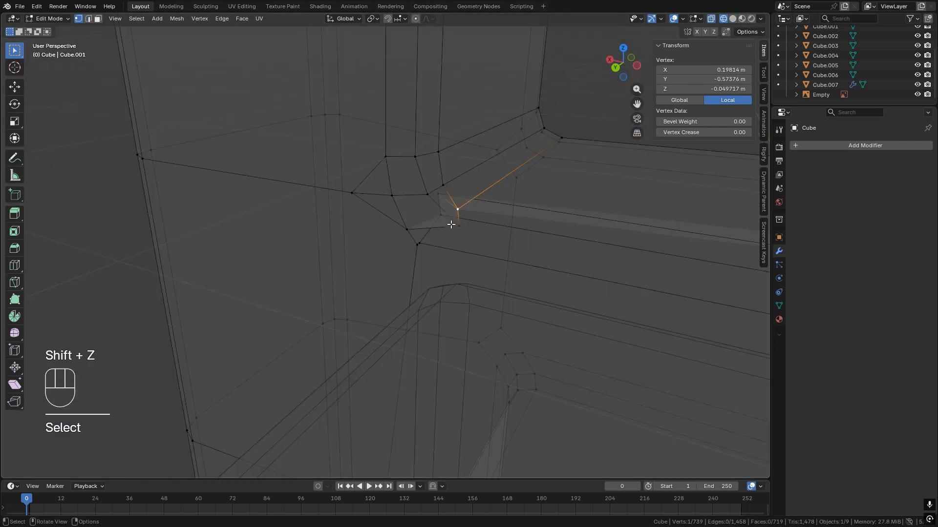
left_click(450, 224)
middle_click_drag(450, 224, 395, 265)
key("g")
key("g")
left_click(415, 231)
left_click(378, 242)
key("shift+z")
key("2")
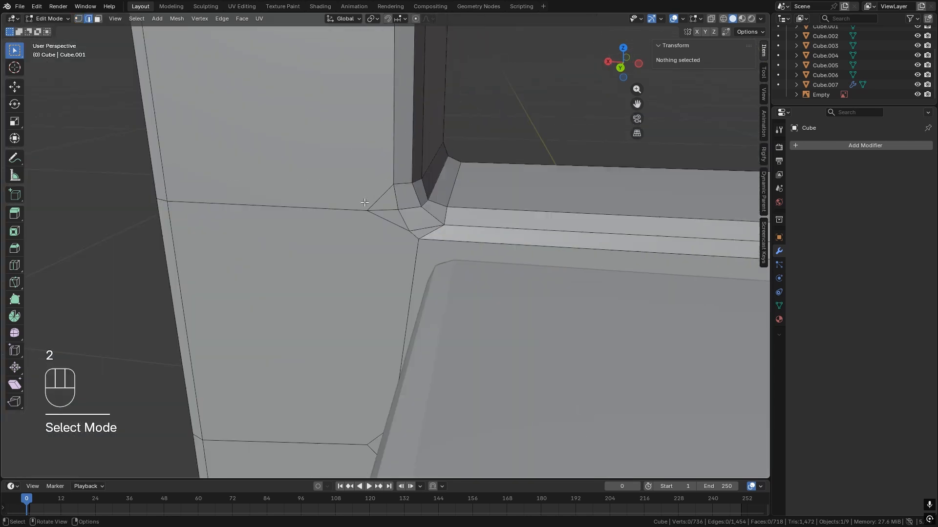
Step: Add one loop cut across the front post's narrow edge strips just above the rail, at factor 0.907
middle_click_drag(365, 203, 384, 197)
key("ctrl+r")
scroll(355, 176, "down", 8)
left_click(358, 205)
left_click(361, 242)
scroll(359, 281, "up", 9)
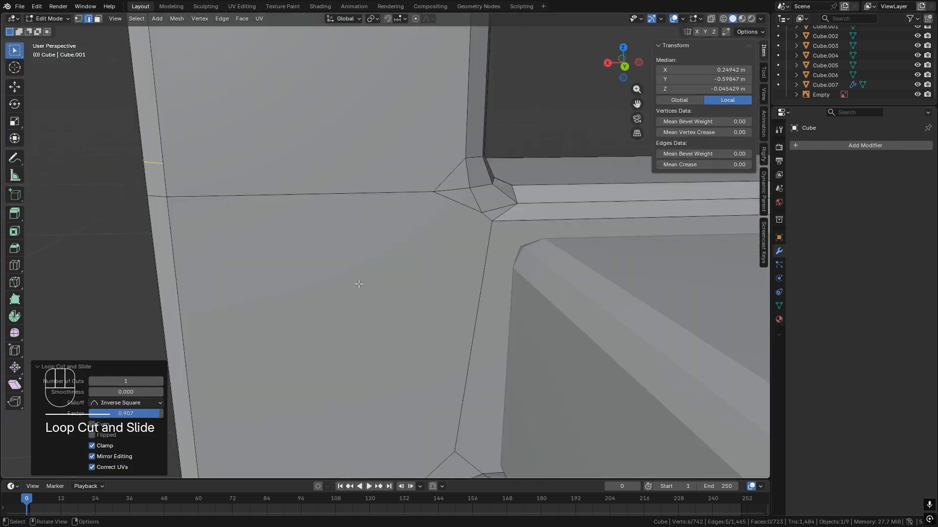
Step: Knife-cut from the new strip loop across the front post's inner face to the top vertex of the bevelled corner
middle_click_drag(358, 284, 364, 274)
key("k")
left_click(174, 183)
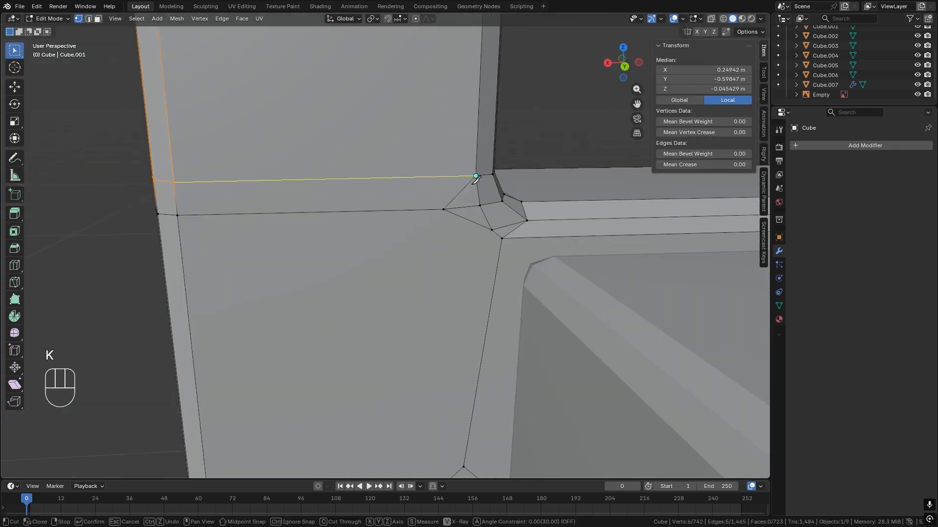
left_click(475, 176)
key("Return")
Step: Dissolve the surplus edge at the front post's lower corner and knife-cut from the corner vertex to the outer edge strip
middle_click_drag(475, 176, 208, 306)
key("2")
key("ctrl+x")
key("1")
key("k")
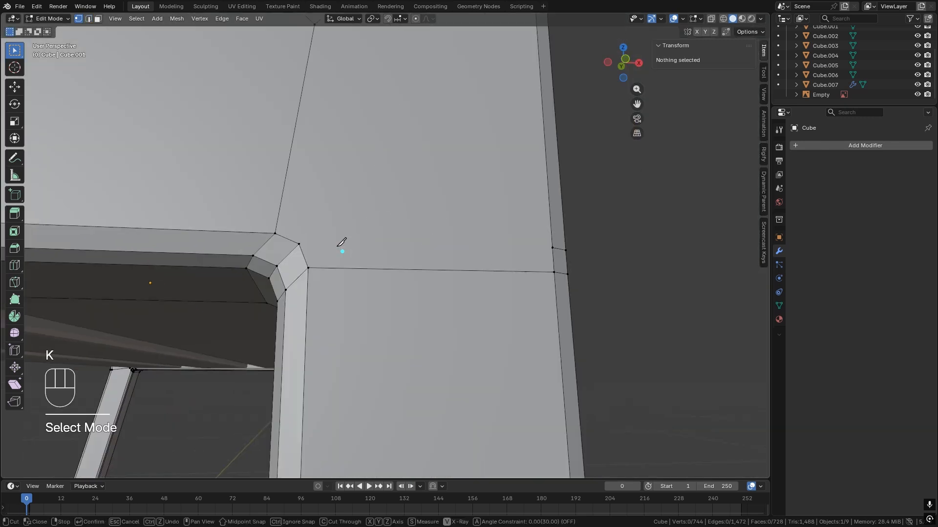
left_click(306, 246)
left_click(552, 247)
key("Return")
Step: Dissolve the surplus diagonal edges at the front post's corners and merge the stray vertex at the rail's bevelled edge
left_click(351, 229)
key("ctrl+x")
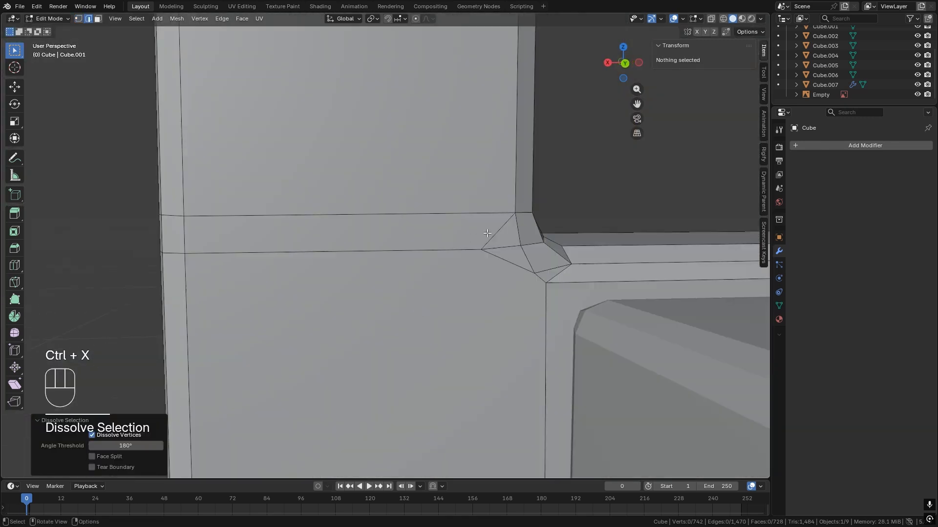
left_click(498, 231)
key("ctrl+x")
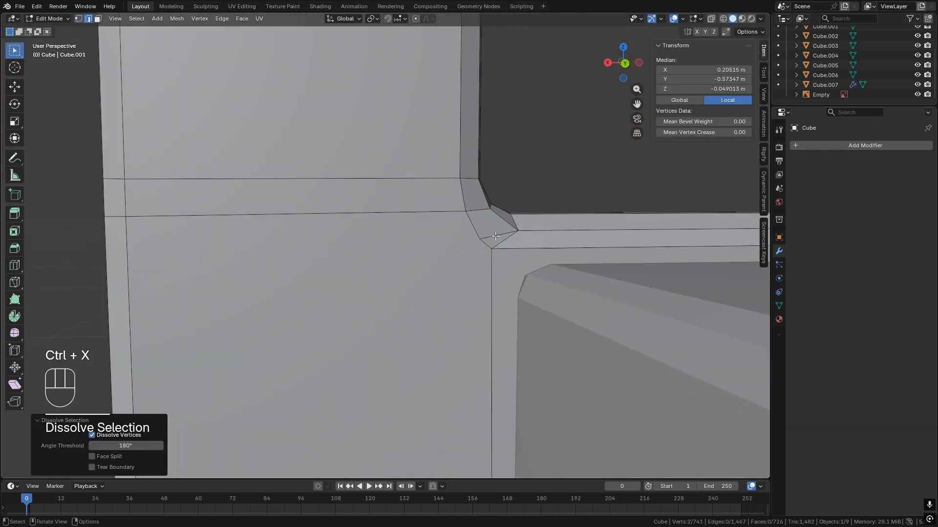
key("1")
left_click(508, 240)
middle_click_drag(508, 239, 254, 241)
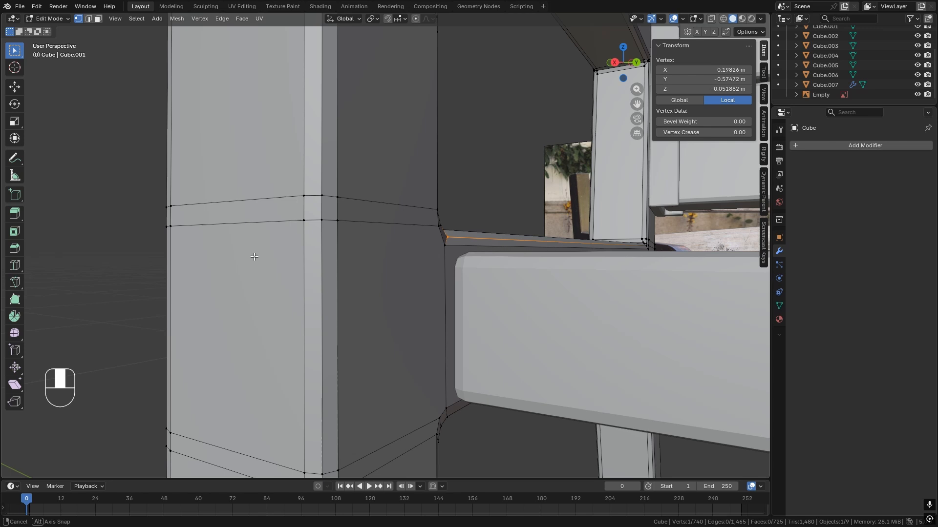
Step: Dissolve the extra edge loop around the front post above the rail and knife-cut from the corner vertex to the outer edge
left_click(364, 239)
key("2")
left_click(364, 239, "alt")
left_click(358, 238, "alt+shift")
left_click(358, 239)
middle_click_drag(358, 239, 478, 258)
left_click(392, 264, "alt+shift")
left_click(341, 276, "shift")
middle_click_drag(391, 264, 286, 265)
key("ctrl+x")
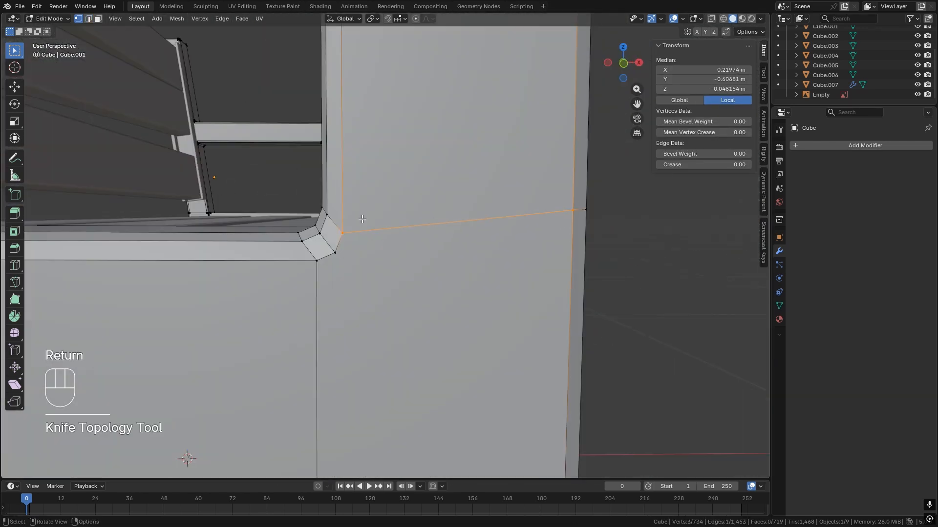
Step: Add a loop cut across the front post at the rail joint, slid close to the upper corner
middle_click_drag(362, 220, 260, 166, "shift")
key("ctrl+r")
left_click(470, 306)
Step: Knife-cut between the upper and lower bevelled corner vertices on both side faces of the front post's rail joint
middle_click_drag(473, 183, 290, 185)
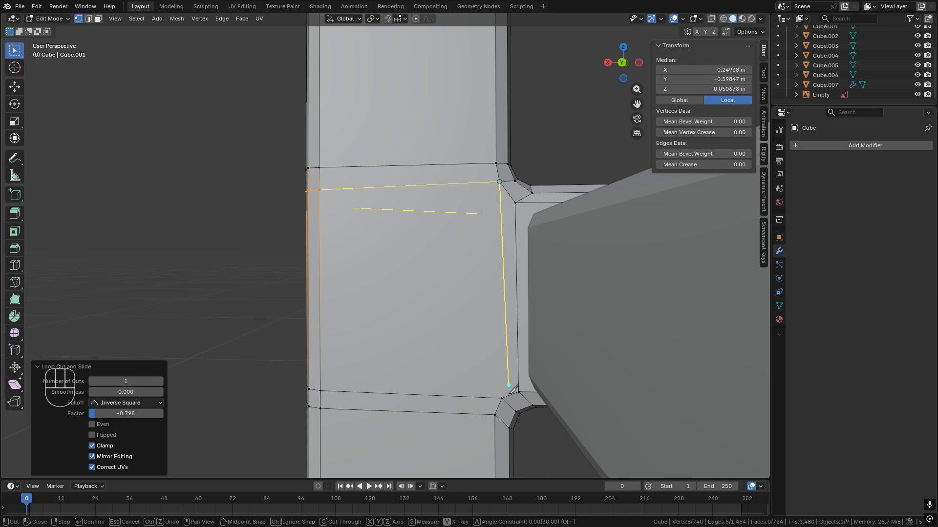
left_click(501, 398)
key("Return")
middle_click_drag(501, 399, 234, 247)
key("k")
left_click(346, 195)
left_click(347, 321)
key("Return")
Step: Isolate the bench frame in local view and focus on the selected vertex
scroll(234, 248, "up", 5)
key("KP_Divide")
middle_click_drag(312, 235, 246, 239)
left_click(262, 199)
key("KP_Decimal")
scroll(388, 289, "down", 10)
Step: Add edge loops around the rear post just below and just above the armrest joint
middle_click_drag(396, 371, 381, 339, "shift")
scroll(420, 219, "up", 7)
middle_click_drag(442, 171, 446, 268, "shift")
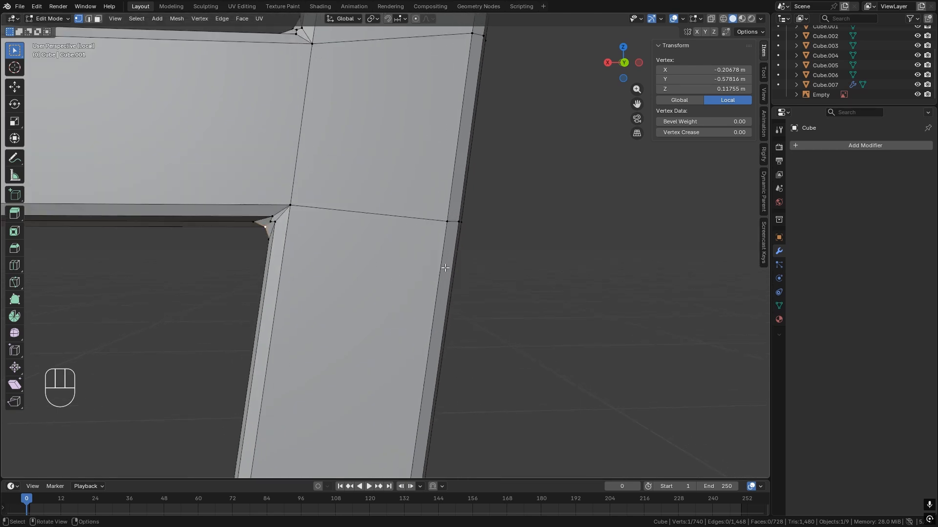
scroll(420, 249, "up", 1)
scroll(397, 234, "down", 5)
key("ctrl+r")
left_click(389, 376)
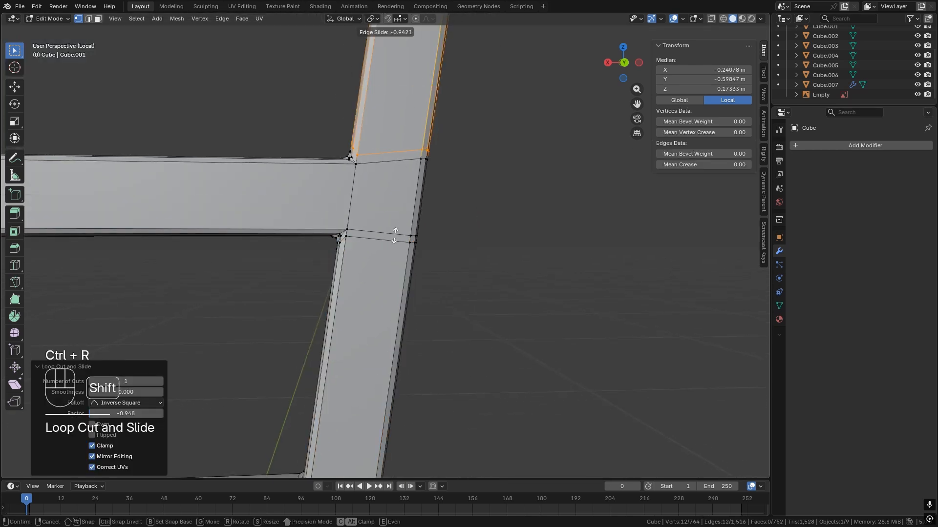
middle_click_drag(390, 273, 386, 234, "shift")
Step: Dissolve the surplus edges at the bevelled corner where the armrest's underside meets the rear post
key("2")
left_click(182, 231)
key("ctrl+x")
mouse_move(342, 205)
middle_mouse_down("shift")
mouse_move(387, 243)
mouse_move(342, 214)
middle_mouse_up("shift")
left_click(364, 232)
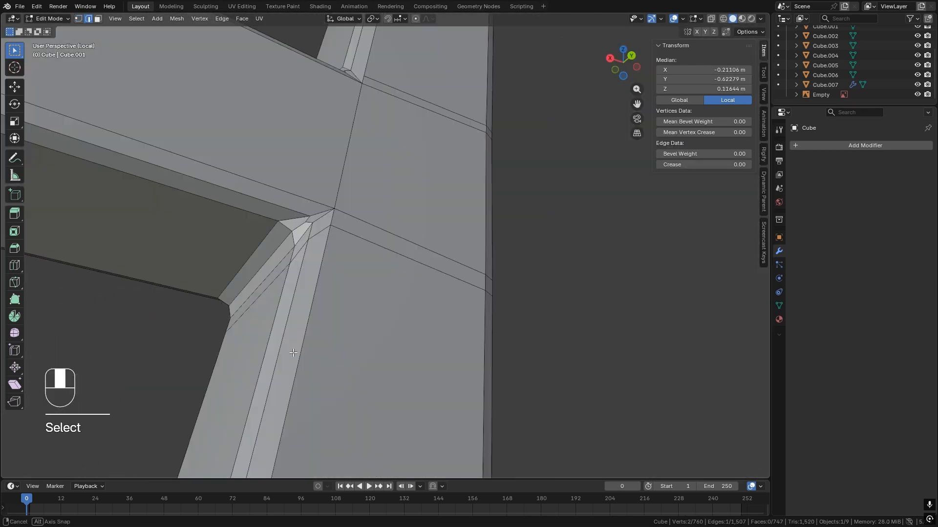
key("ctrl+x")
middle_click_drag(394, 275, 425, 266, "shift")
Step: Knife-cut across the bevel strips at the armrest's lower and upper rear corners out to the new post loops
key("1")
key("k")
left_click(428, 248)
middle_click_drag(401, 181, 391, 255, "shift")
left_click(342, 217)
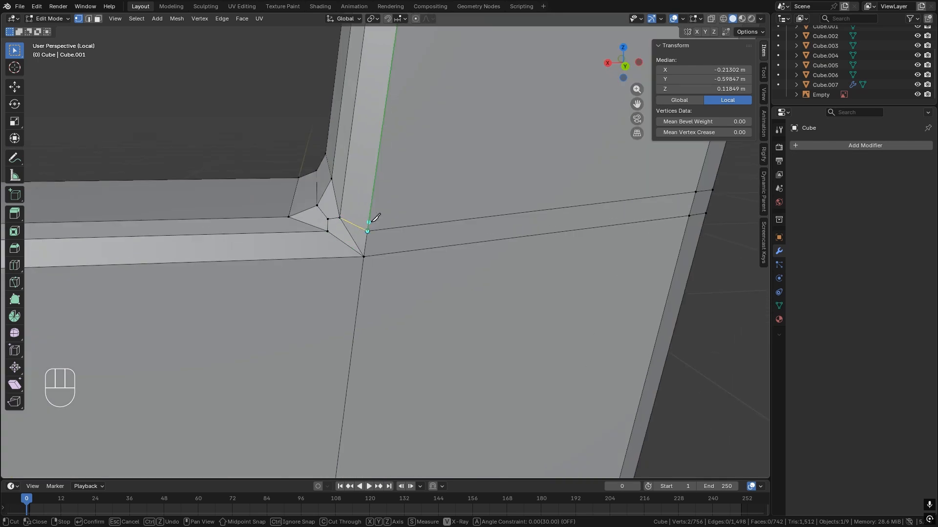
key("Return")
Step: Dissolve the surplus diagonal edge at the armrest's upper corner beside the rear post
key("2")
key("ctrl+x")
middle_click_drag(356, 142, 373, 148)
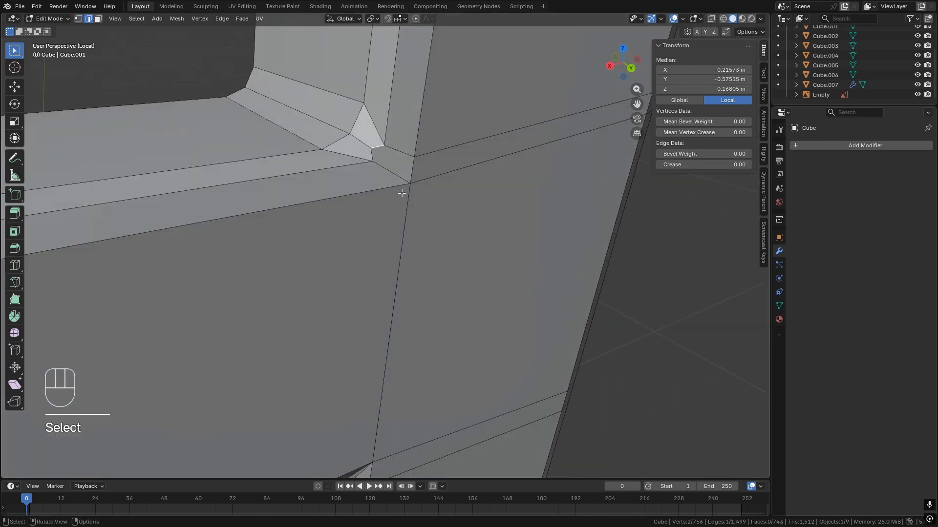
middle_click_drag(402, 193, 420, 232)
Step: Knife-cut from the upper to the lower bevelled edge on both side faces of the armrest, alongside the rear post
left_click(389, 215)
middle_click_drag(387, 283, 375, 188, "shift")
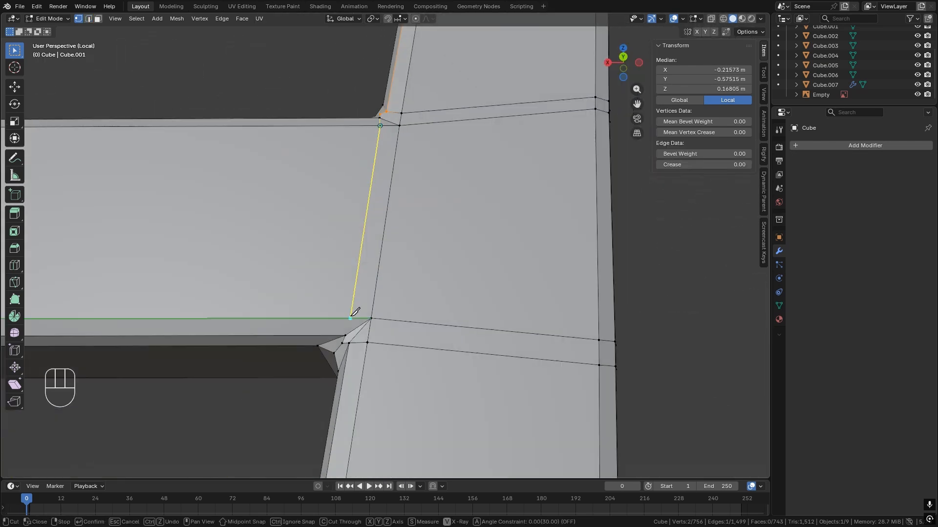
left_click(352, 318)
middle_click_drag(347, 332, 368, 310)
left_click(395, 172)
middle_click_drag(398, 272, 379, 130, "shift")
left_click(416, 343)
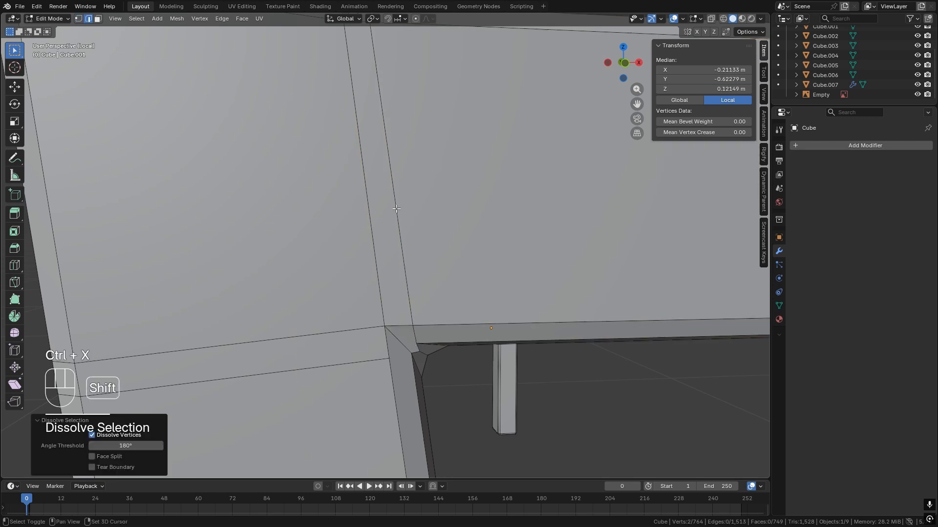
Step: Dissolve the surplus edge at the armrest's rear corner on this side and undo the extra dissolve that follows
middle_click_drag(396, 209, 391, 296, "shift")
left_click(352, 248)
key("ctrl+x")
left_click(354, 259)
key("ctrl+x")
key("ctrl+z")
middle_click_drag(359, 261, 342, 256)
Step: Knife-cut across the bevel at the armrest's upper rear corner and dissolve the surplus diagonal edges beside the cuts
key("k")
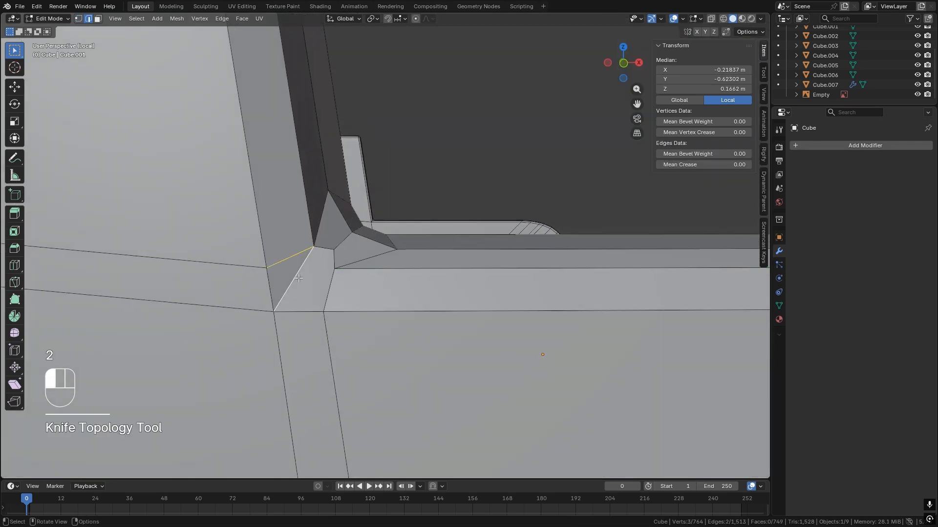
key("ctrl+x")
middle_click_drag(298, 278, 317, 345)
key("k")
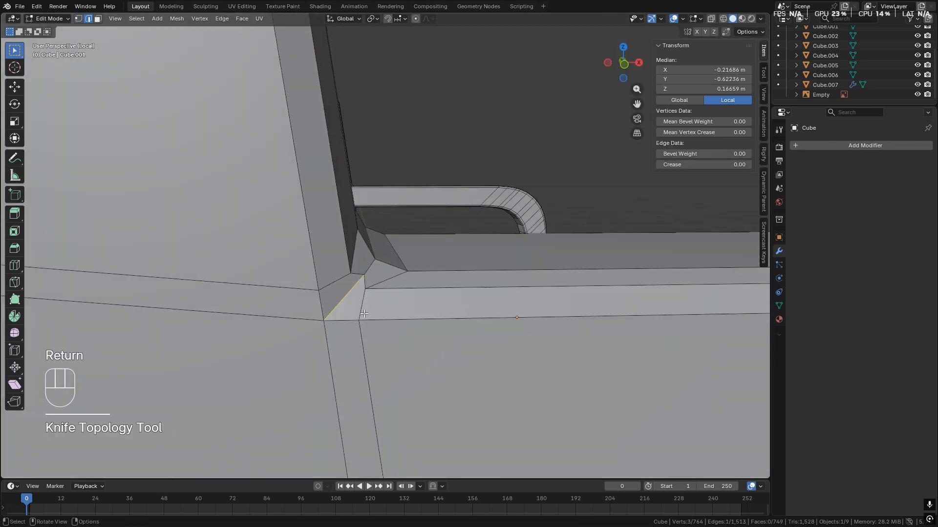
left_click(344, 320)
key("ctrl+x")
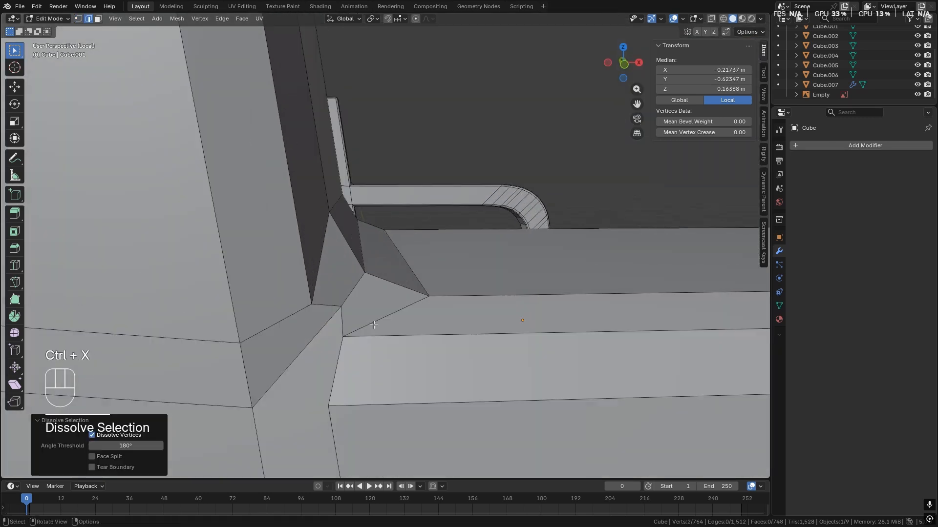
Step: Slide the armrest's upper corner vertex along its edge slightly to even out the bevel beside the rear post
scroll(361, 313, "down", 6)
scroll(372, 311, "up", 9)
key("1")
left_click(424, 196)
middle_click_drag(422, 200, 353, 274)
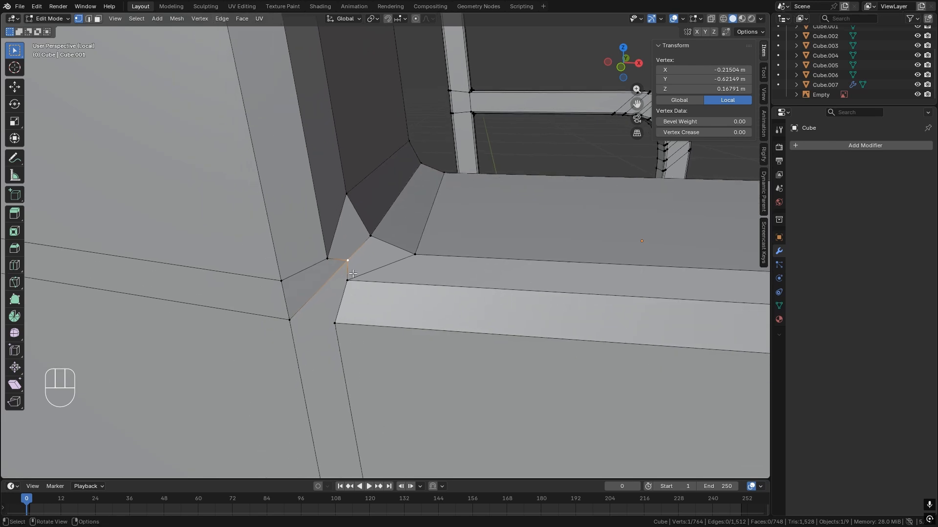
left_click(268, 158)
middle_click_drag(267, 158, 272, 140)
scroll(361, 205, "down", 5)
left_click(384, 223)
key("g")
key("g")
left_click(380, 217)
Step: Slide the vertex at the armrest's lower rear corner along its edge and dissolve the surplus diagonal edge there
middle_click_drag(380, 218, 373, 210, "shift")
middle_click_drag(367, 256, 361, 232)
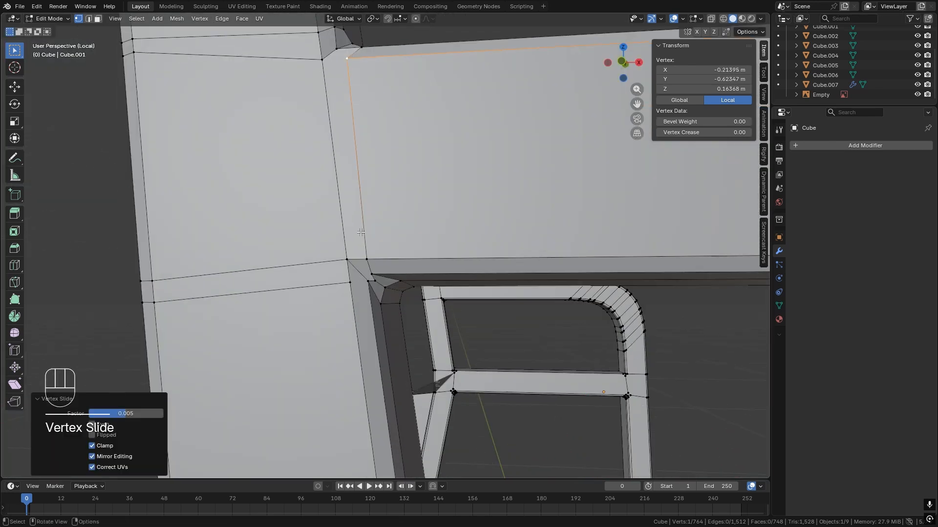
scroll(361, 234, "up", 3)
left_click(337, 312)
key("g")
key("g")
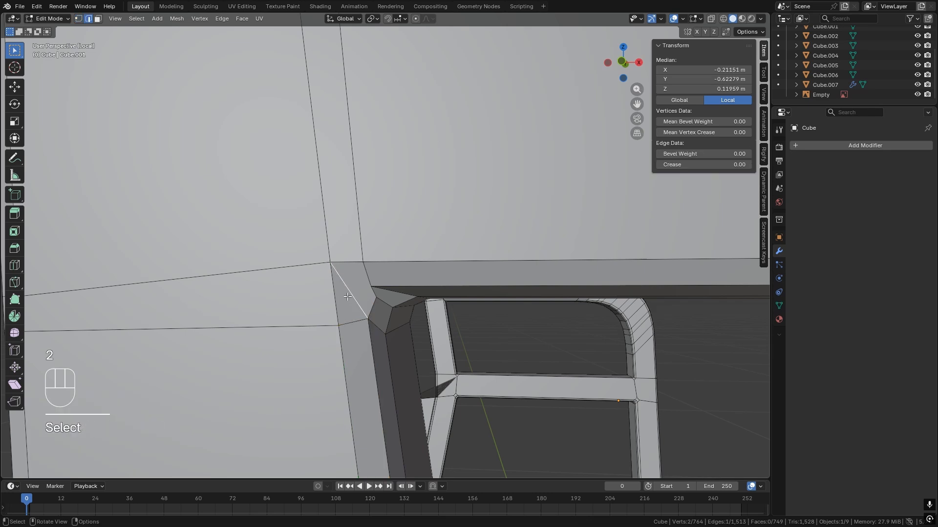
key("ctrl+x")
Step: Knife-cut from the rear post's upper corner vertex to the neighbouring vertex on the armrest's side face
middle_click_drag(347, 296, 347, 276)
middle_click_drag(347, 276, 347, 255)
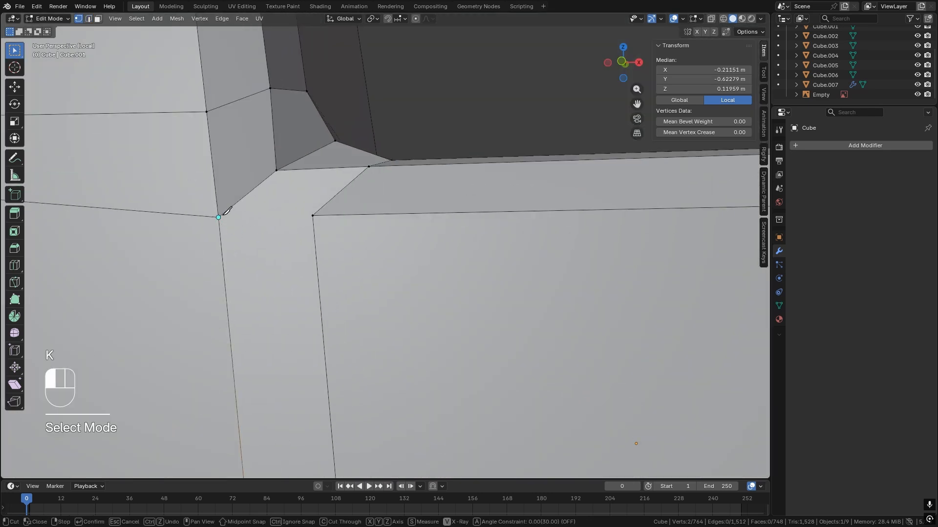
left_click(313, 215)
key("Return")
scroll(379, 288, "down", 7)
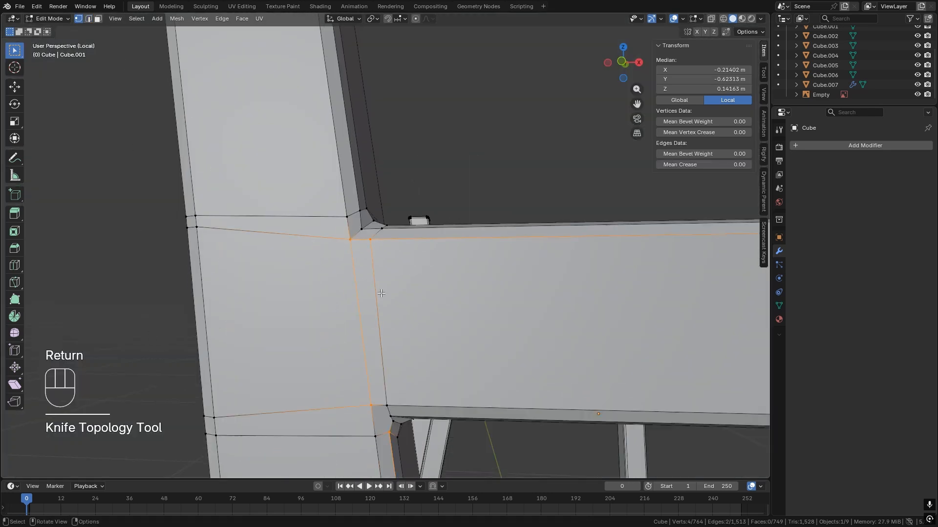
Step: Slide the upper corner vertex on the frame's opposite side along the armrest's bevel edge, away from the rear post
middle_click_drag(379, 291, 148, 294)
scroll(420, 254, "up", 6)
left_click(431, 250)
key("g")
key("g")
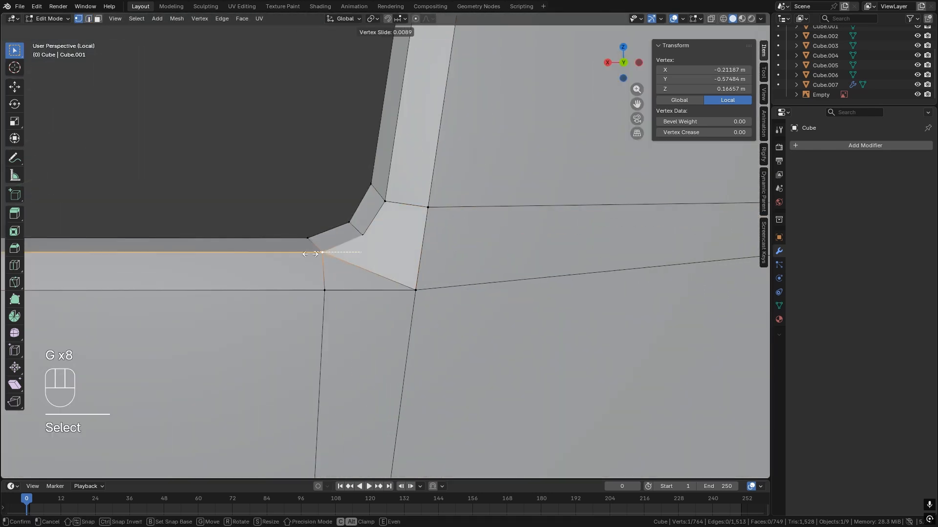
left_click(321, 253)
Step: Knife-cut the upper corner on this side of the armrest and dissolve the surplus diagonal edge
middle_click_drag(321, 253, 404, 257)
key("k")
left_click(397, 288)
key("ctrl+x")
Step: Slide the vertices at the armrest's lower rear corner along their bevel edges, away from the corner
scroll(392, 293, "down", 6)
scroll(377, 293, "up", 5)
middle_click_drag(376, 293, 374, 267)
key("1")
left_click(307, 279)
key("g")
key("g")
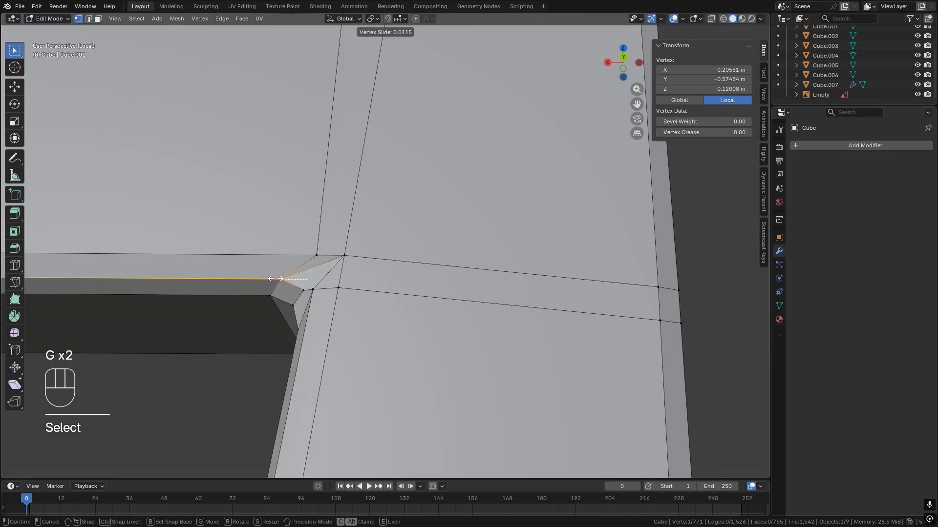
middle_click_drag(314, 296, 332, 306)
left_click(348, 316)
key("g")
key("g")
left_click(378, 354)
Step: Knife-cut across the bevel at the armrest's lower rear corner and dissolve the surplus edge there
key("k")
middle_click_drag(379, 353, 349, 218)
key("ctrl+x")
key("1")
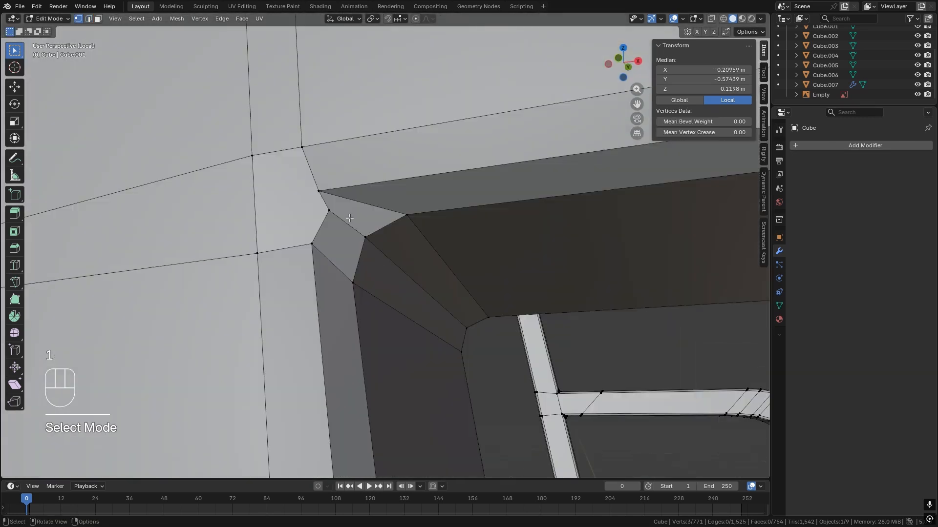
Step: Adjust the lower corner's vertex position and knife-cut from the rear post's corner vertex to the armrest's lower edge vertex
key("g")
left_click(349, 184)
middle_click_drag(350, 184, 355, 168)
key("Return")
scroll(409, 265, "down", 5)
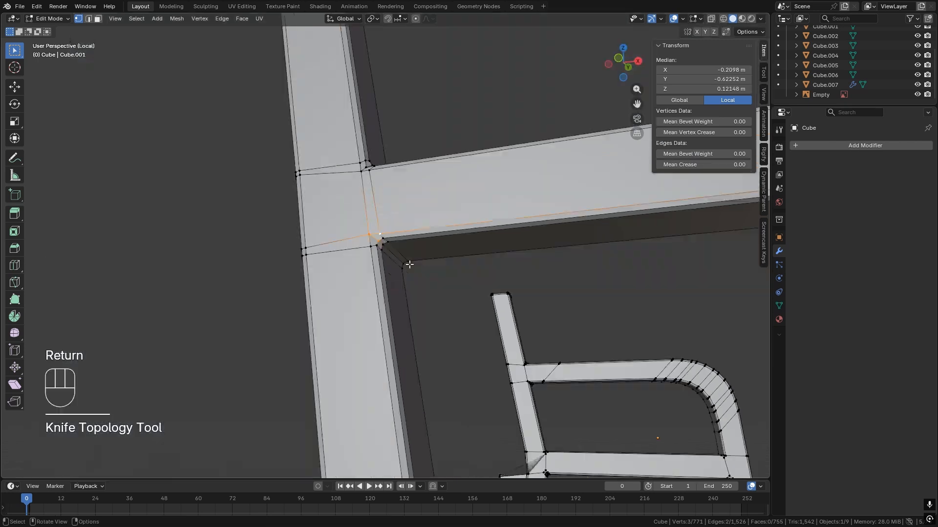
Step: Check the joint's surface in Object Mode and slide the uneven corner vertex slightly along its edge
key("Tab")
key("Tab")
middle_click_drag(408, 265, 318, 223)
scroll(354, 278, "up", 3)
key("Tab")
key("Tab")
left_click(382, 110)
key("g")
key("g")
left_click(377, 112)
Step: Apply Shade Smooth to the frame and return to Edit Mode
key("Tab")
right_click(273, 312)
left_click(288, 318)
key("Tab")
Step: Select the vertex row of the rear post's edge loop at the armrest's upper edge and slide it along the post
left_click(346, 182)
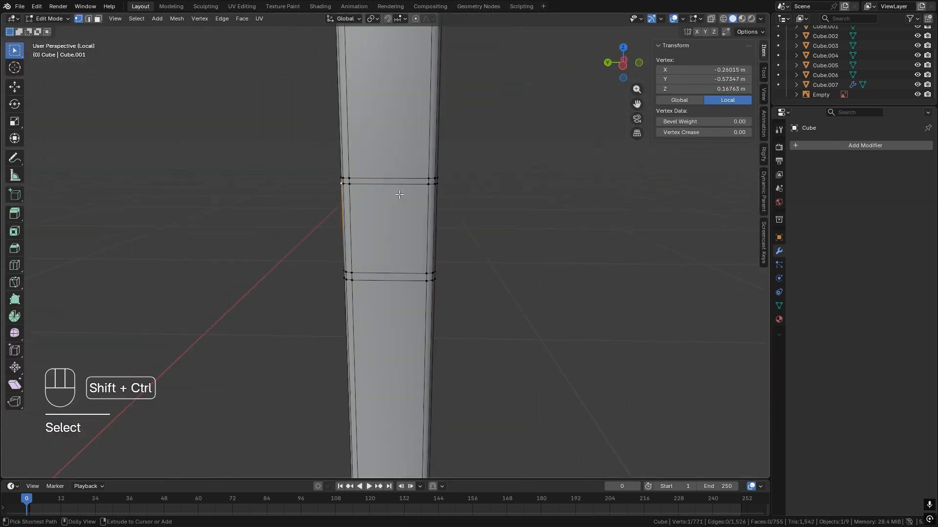
middle_click_drag(391, 188, 348, 184)
left_click(353, 180, "ctrl+shift")
key("g")
key("g")
left_click(363, 270)
Step: Select the vertex row of the rear post's edge loop at the armrest's lower edge and slide it along the post
middle_click_drag(363, 263, 488, 254)
left_click(496, 262, "ctrl+shift")
key("g")
key("g")
left_click(454, 279)
Step: Examine the smooth shading of the frame's posts and armrest joints in Object Mode
key("Tab")
key("Tab")
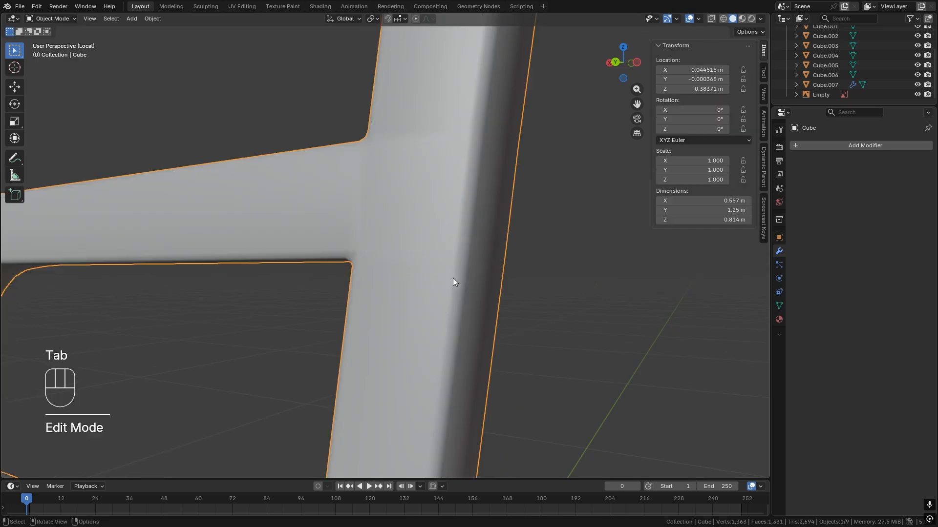
scroll(391, 279, "down", 5)
middle_click_drag(391, 279, 391, 335)
left_click(359, 312)
key("Tab")
key("Tab")
key("q")
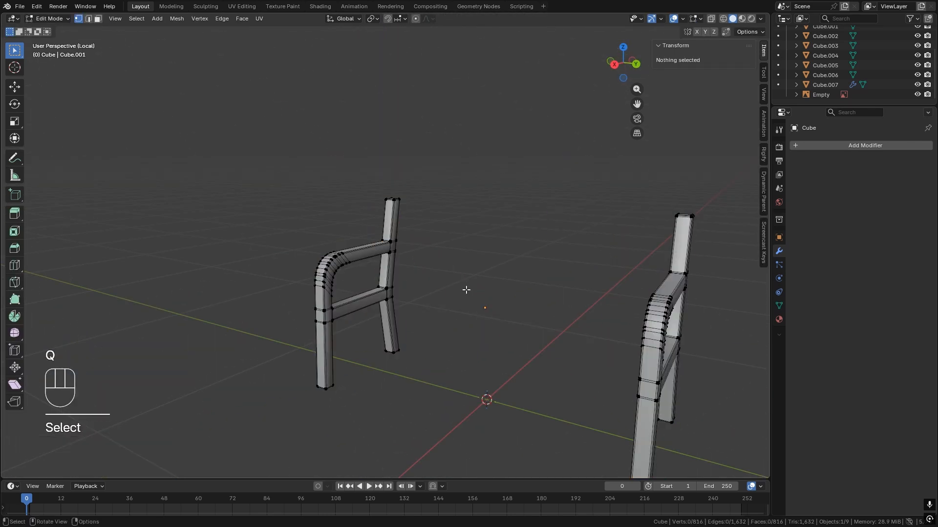
Step: Leave the isolated view and examine the frame together with the rest of the bench parts
middle_click_drag(467, 288, 342, 320)
key("Tab")
key("Tab")
key("Tab")
key("KP_Divide")
left_click(244, 287)
middle_click_drag(243, 288, 409, 215)
left_click(398, 303)
key("Tab")
key("Tab")
Step: Isolate a bench part to examine its mesh up close, and examine the frame's topology within the whole bench
left_click(413, 156)
key("Tab")
key("KP_Divide")
key("KP_Decimal")
scroll(409, 215, "up", 6)
middle_click_drag(409, 215, 381, 286, "shift")
scroll(402, 263, "down", 5)
key("Tab")
key("KP_Divide")
left_click(319, 292)
left_click(318, 292)
key("Tab")
middle_click_drag(318, 292, 439, 289)
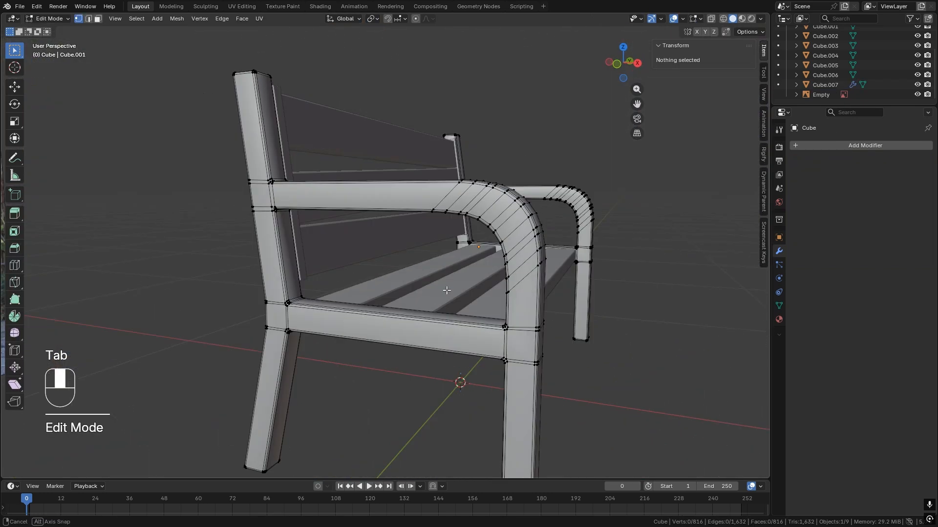
scroll(437, 289, "down", 5)
Step: Return to Object Mode and apply the modifier on the upright supports behind the backrest slats
key("Tab")
left_click(373, 279)
middle_click_drag(460, 273, 468, 284, "shift")
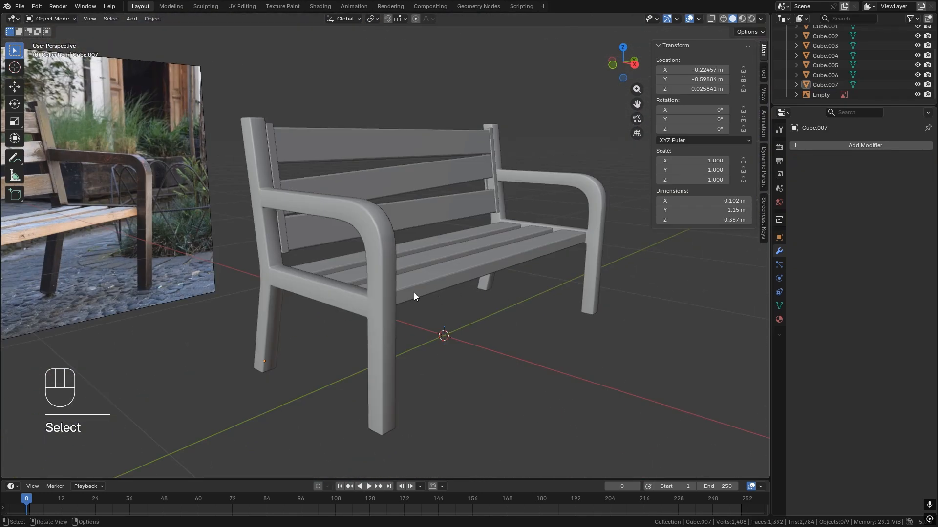
Step: Select all the bench parts with the frame as the active object and join them into one object
left_click(141, 263)
left_click_drag(234, 347, 459, 134)
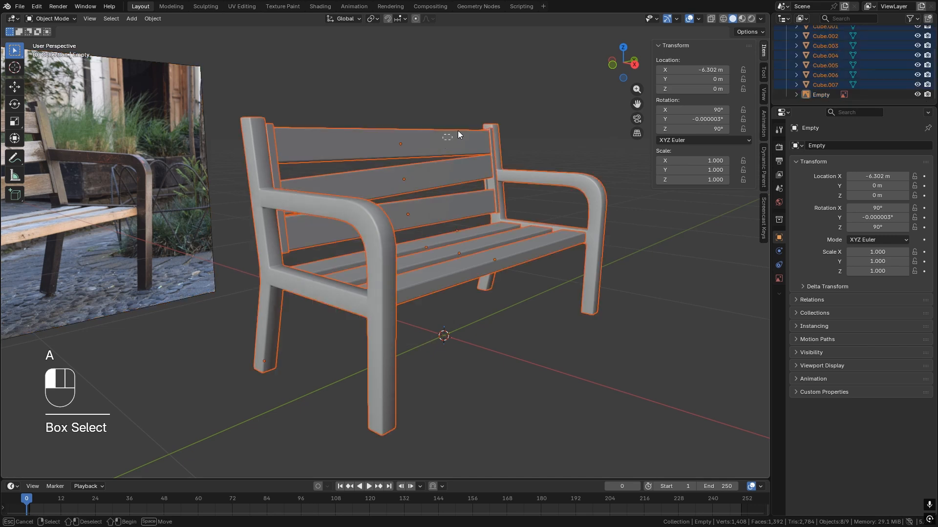
left_click_drag(212, 346, 561, 100)
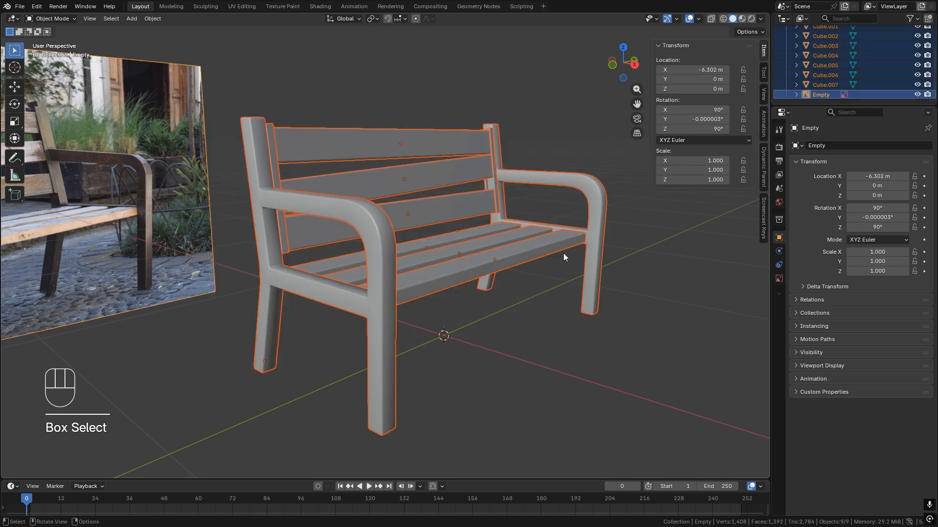
left_click(368, 225, "shift")
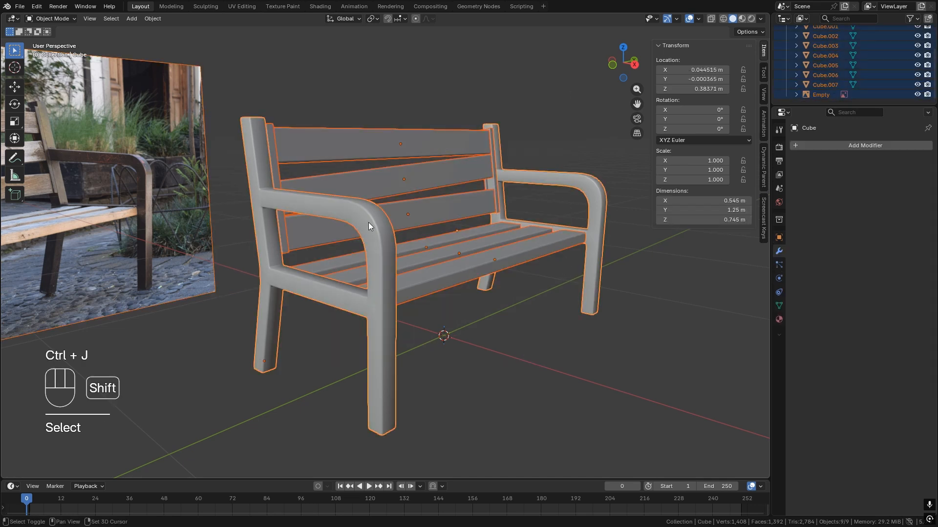
key("ctrl+j")
key("ctrl+j")
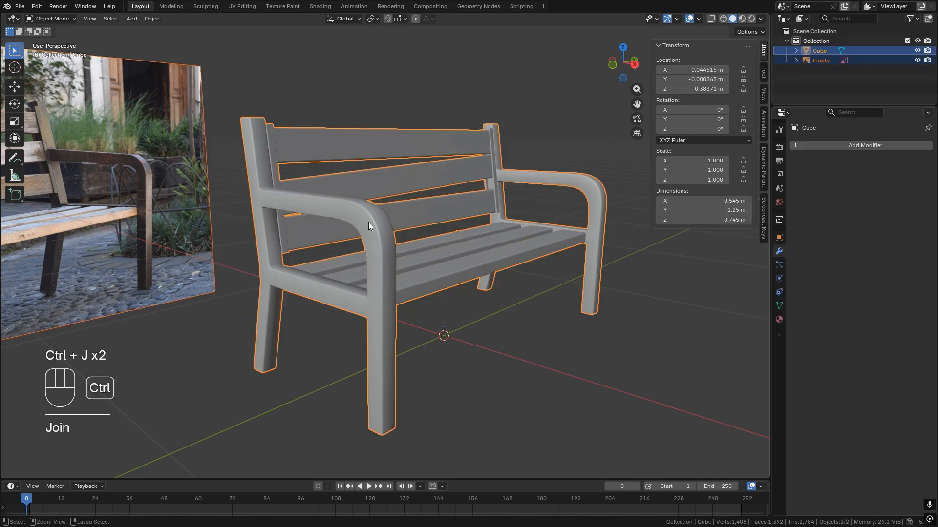
Step: Select only the joined object and rename it Bench
left_click(491, 331)
left_click(482, 253)
key("F2")
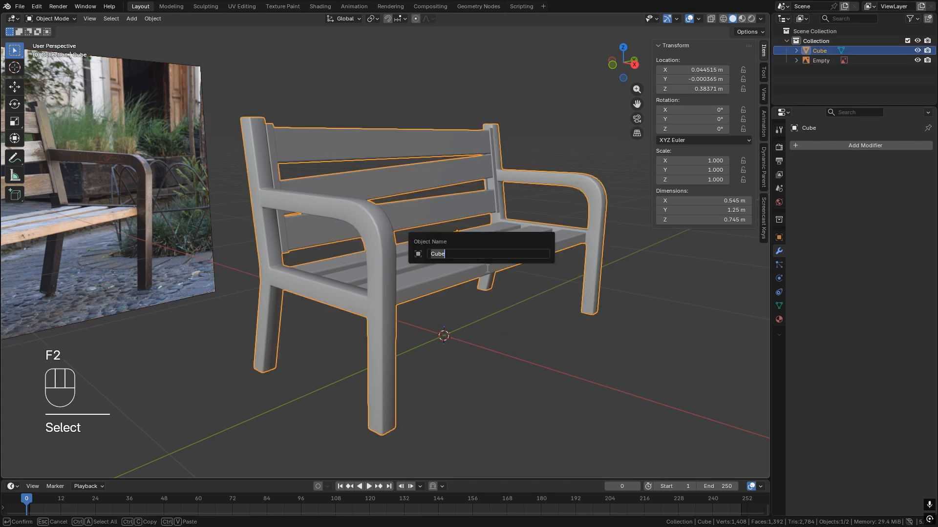
key("Return")
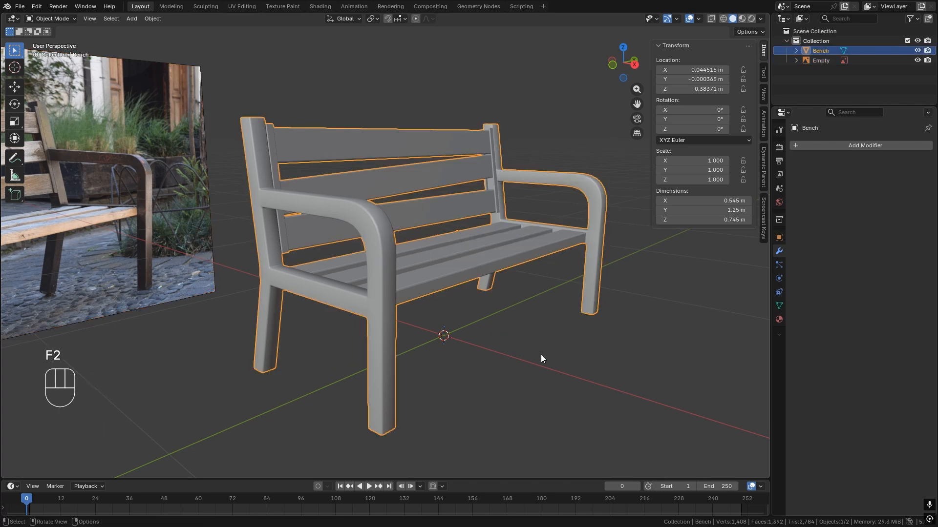
Step: Deselect the bench and open the list of modifiers available for it
middle_click_drag(542, 356, 367, 277)
scroll(438, 303, "down", 3)
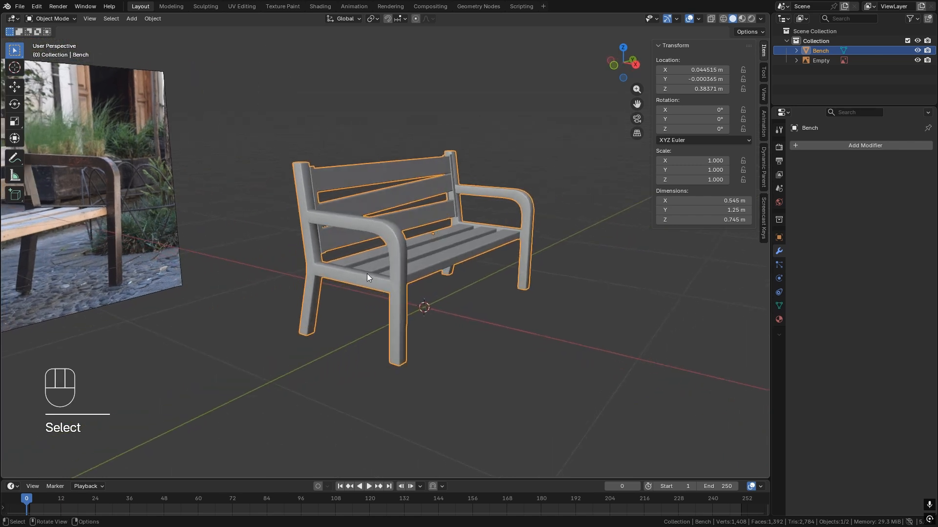
middle_click_drag(459, 336, 418, 306, "shift")
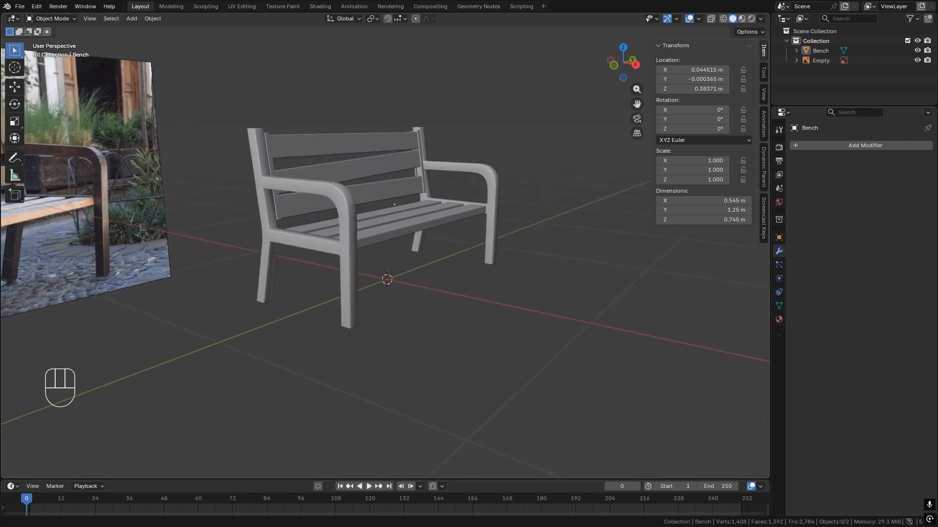
left_click(818, 146)
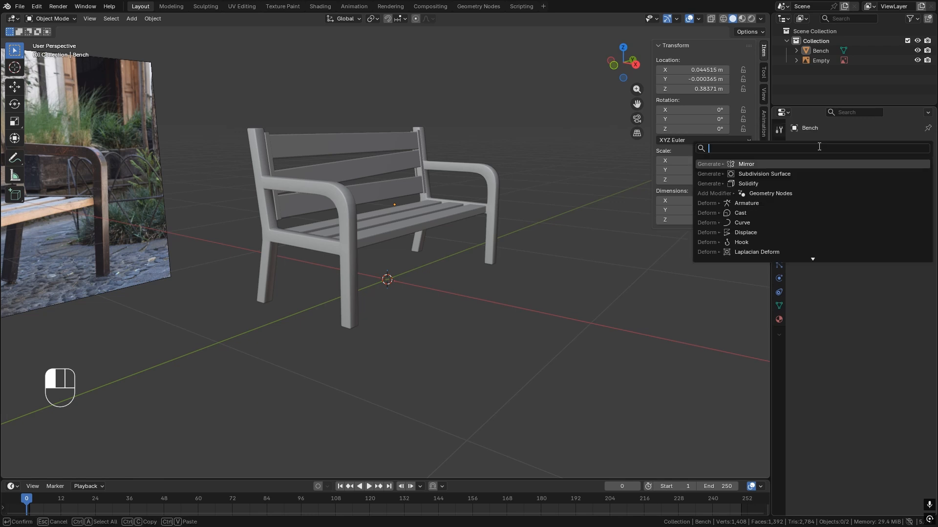
key("Return")
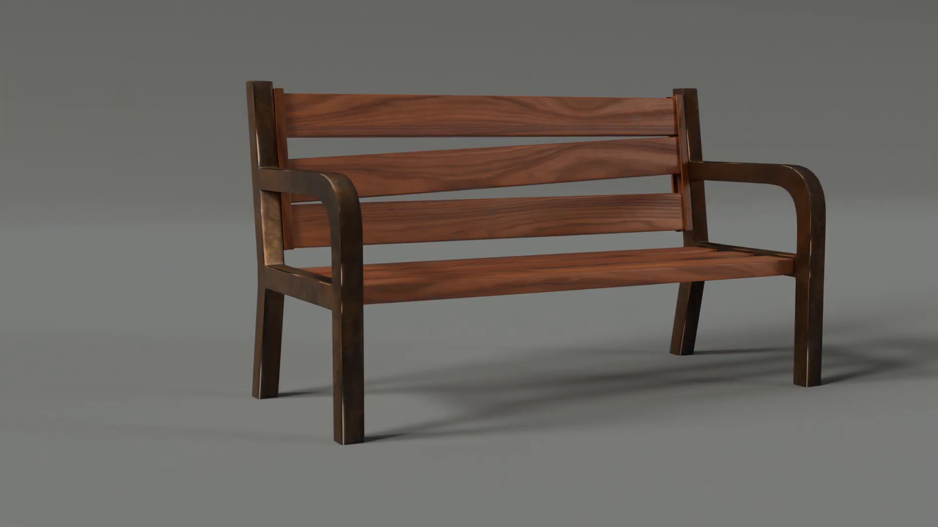